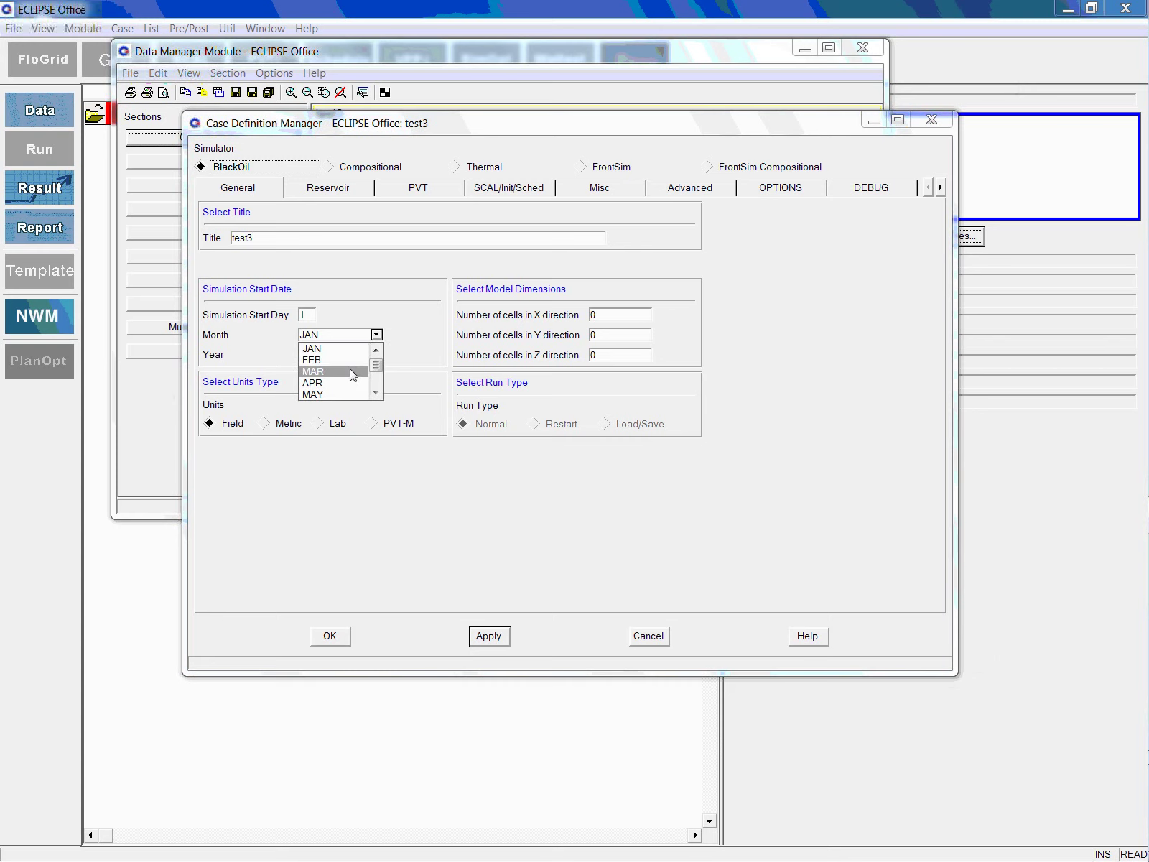
Set the simulation start date's month to MAR and its year to 2006.
click(341, 371)
key(Tab)
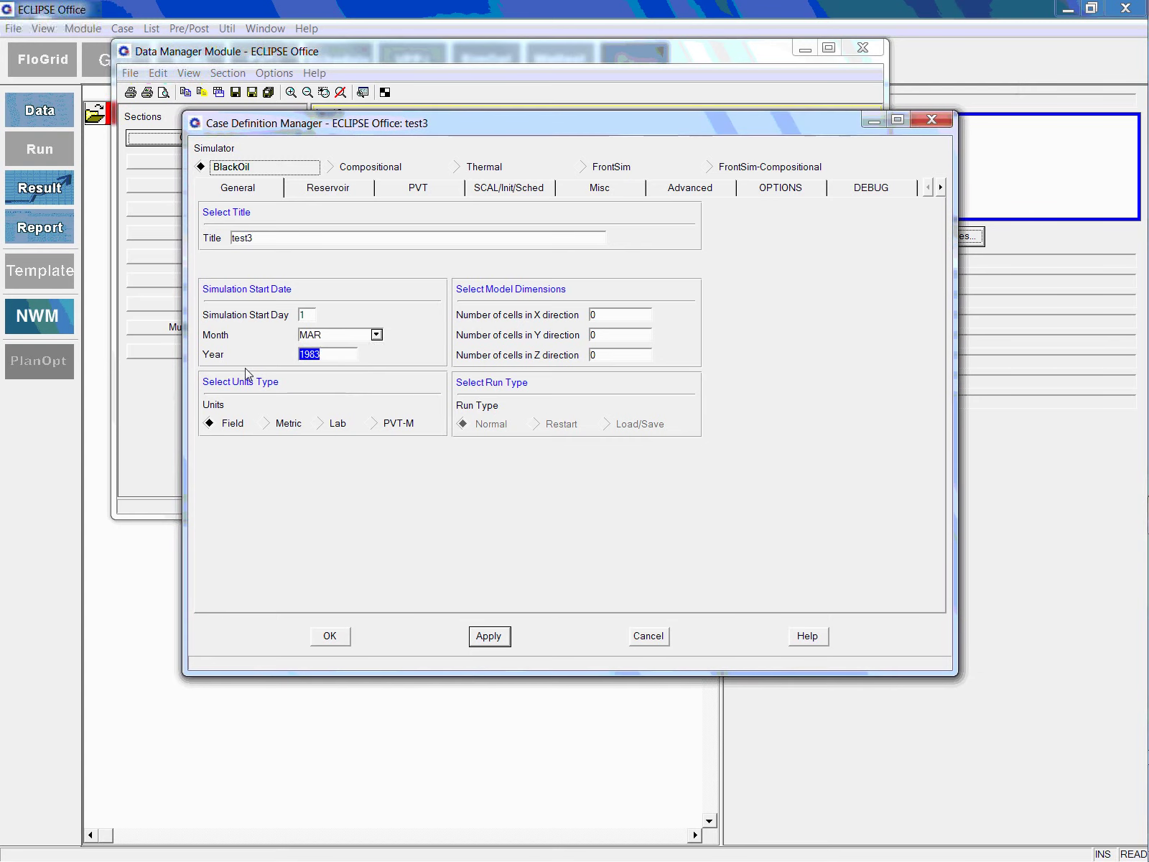
text(2006)
Set the model dimensions to 40 cells in X, 40 in Y and 10 in Z, and apply them.
double_click(589, 317)
text(40)
key(Tab)
text(40)
double_click(591, 355)
text(10)
click(488, 636)
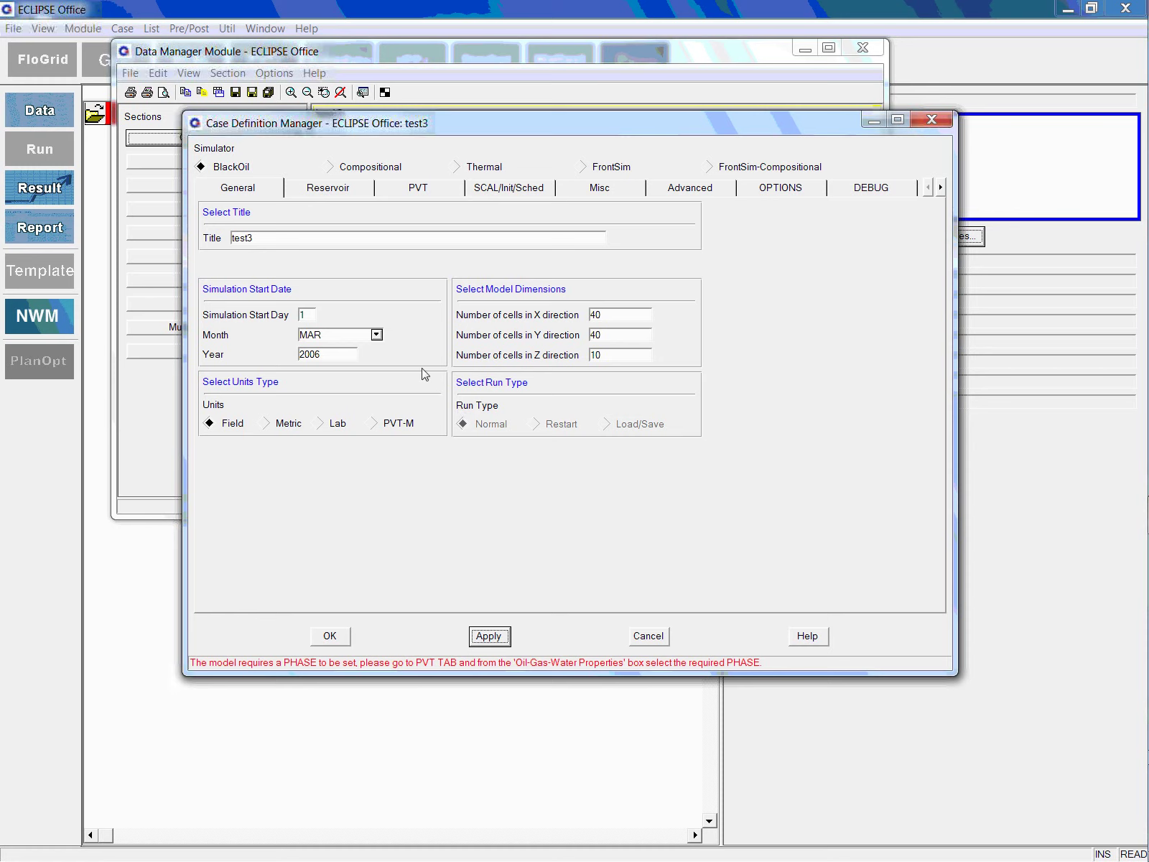
Set the reservoir's geometry type to BlockCentred and its grid type to Cartesian.
click(332, 191)
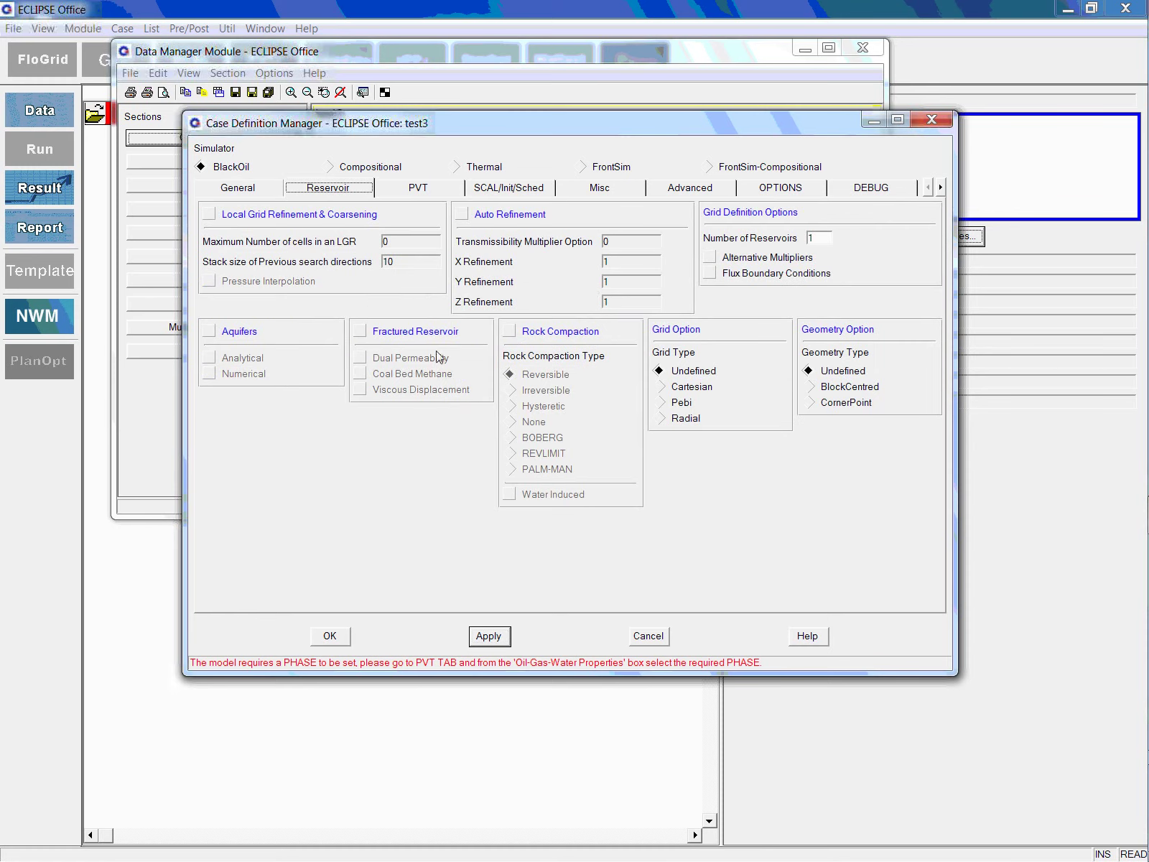
click(812, 388)
click(679, 387)
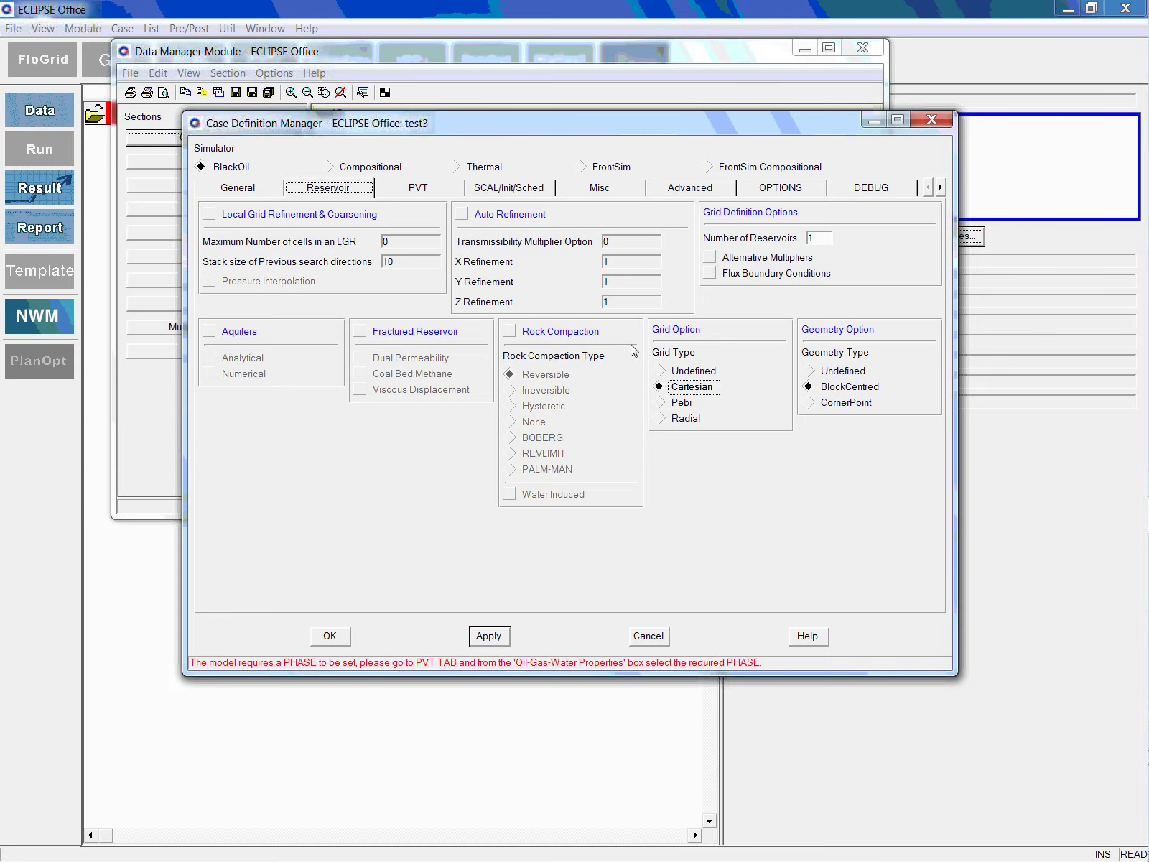
click(418, 191)
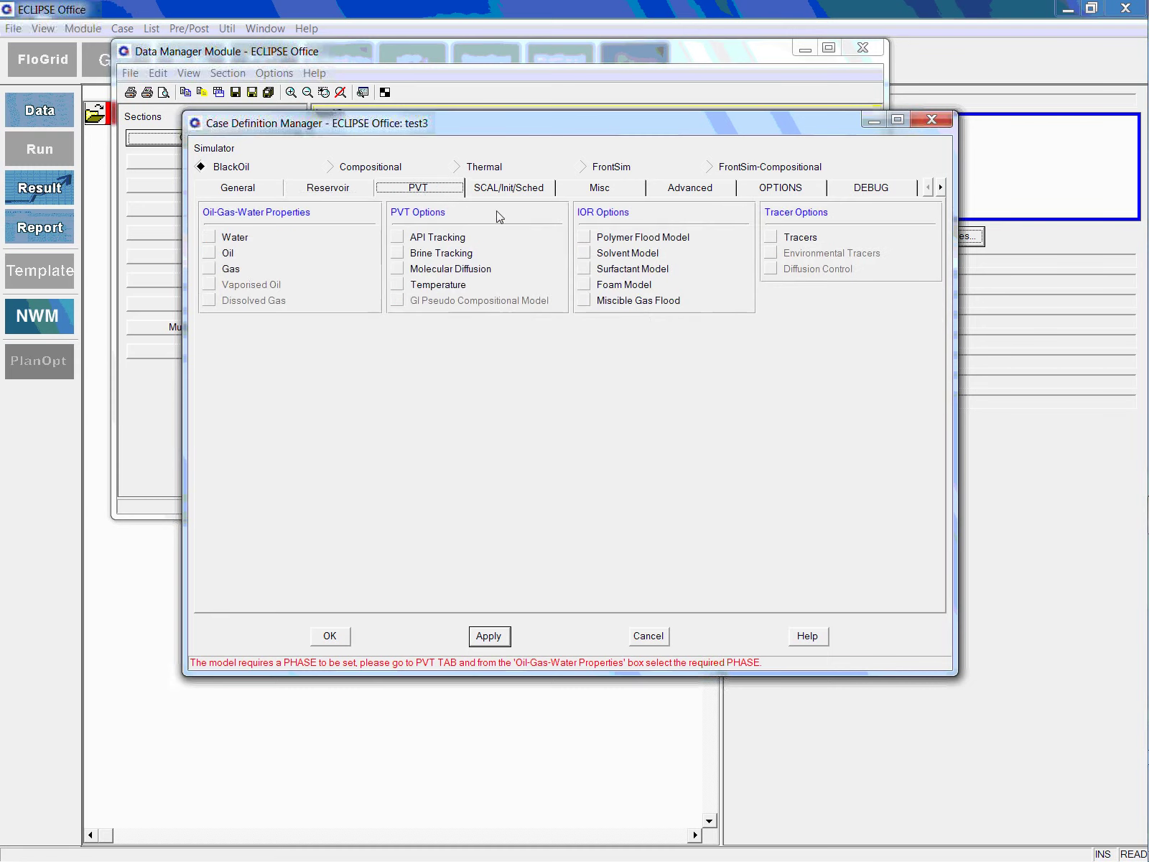
key(Right)
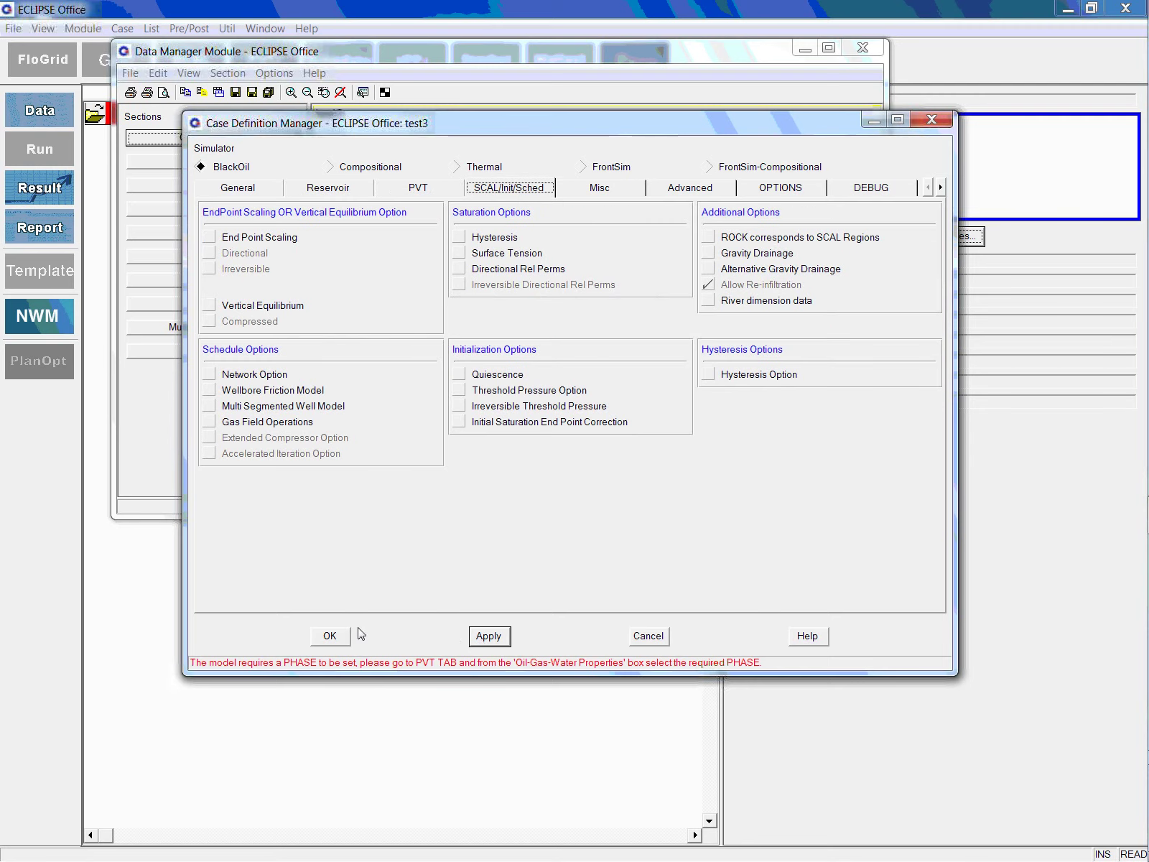
click(329, 634)
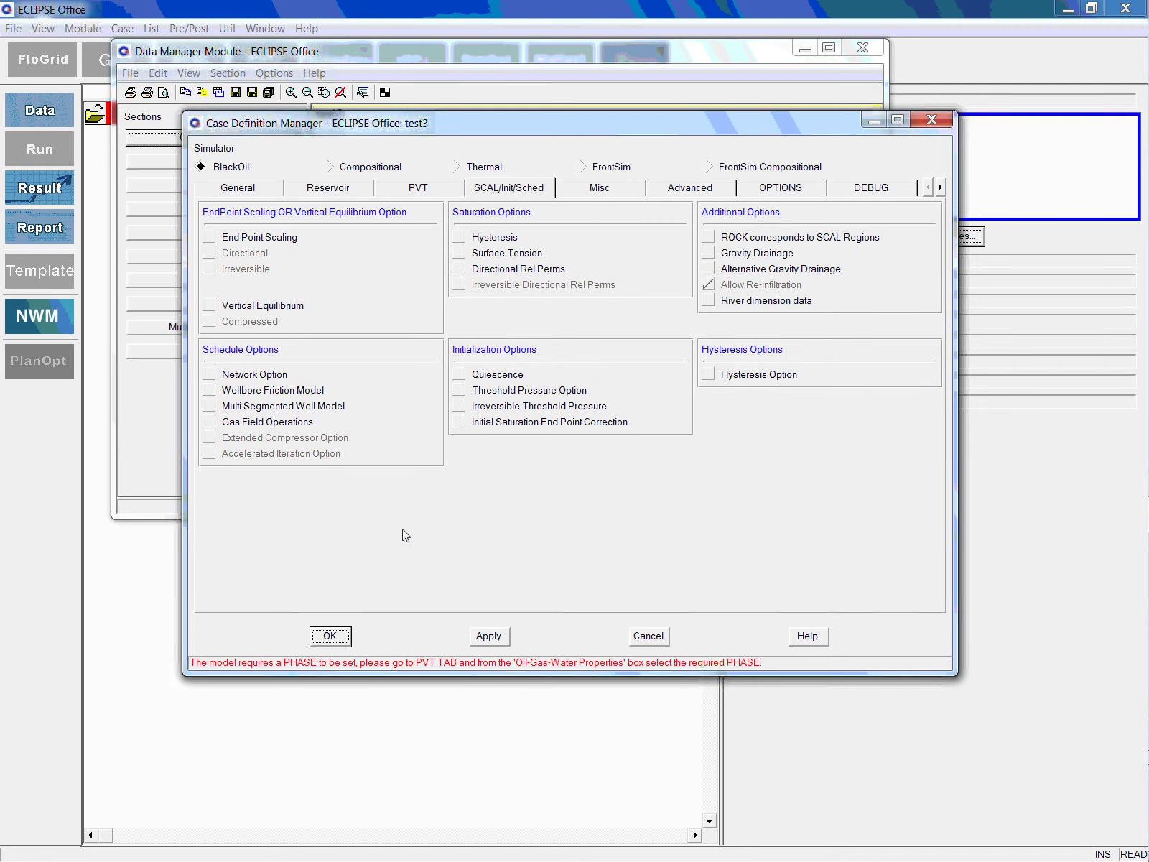
click(325, 191)
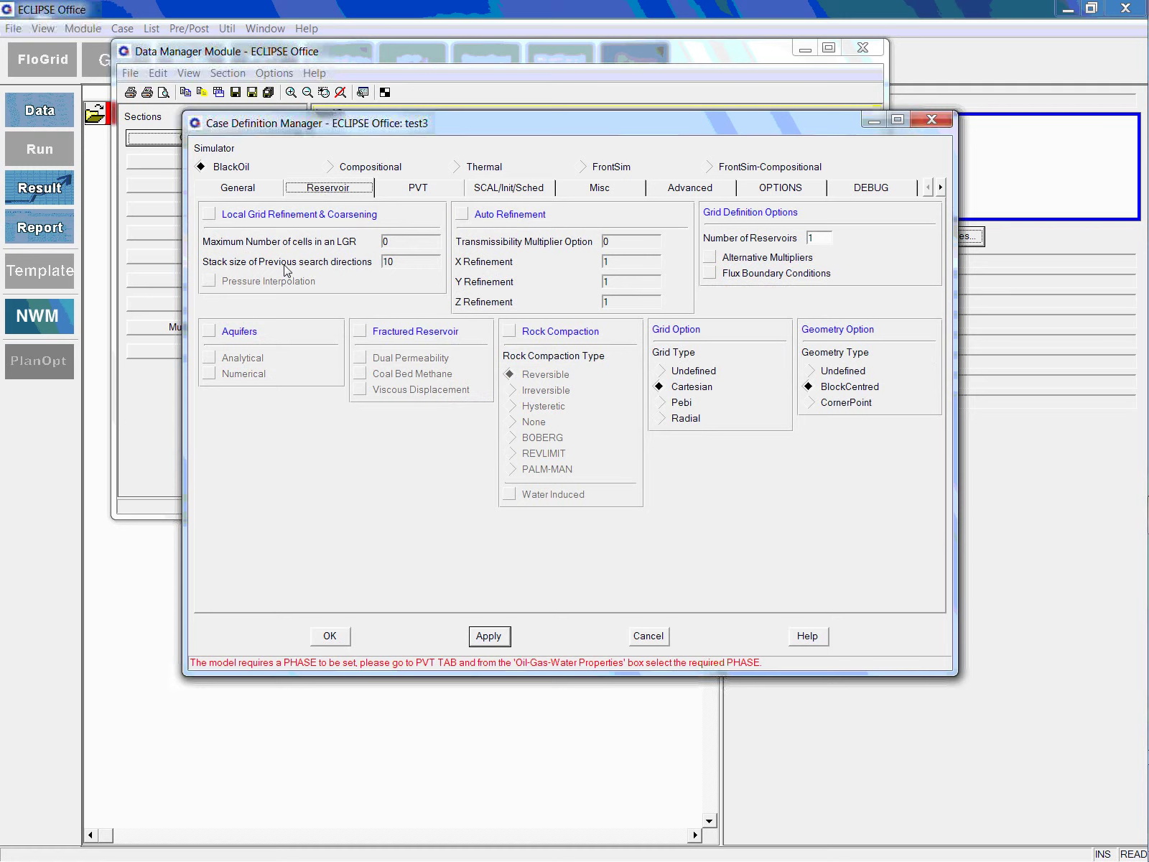
Enable the water, oil and gas phases in the PVT properties and accept the case definition.
click(415, 189)
click(209, 237)
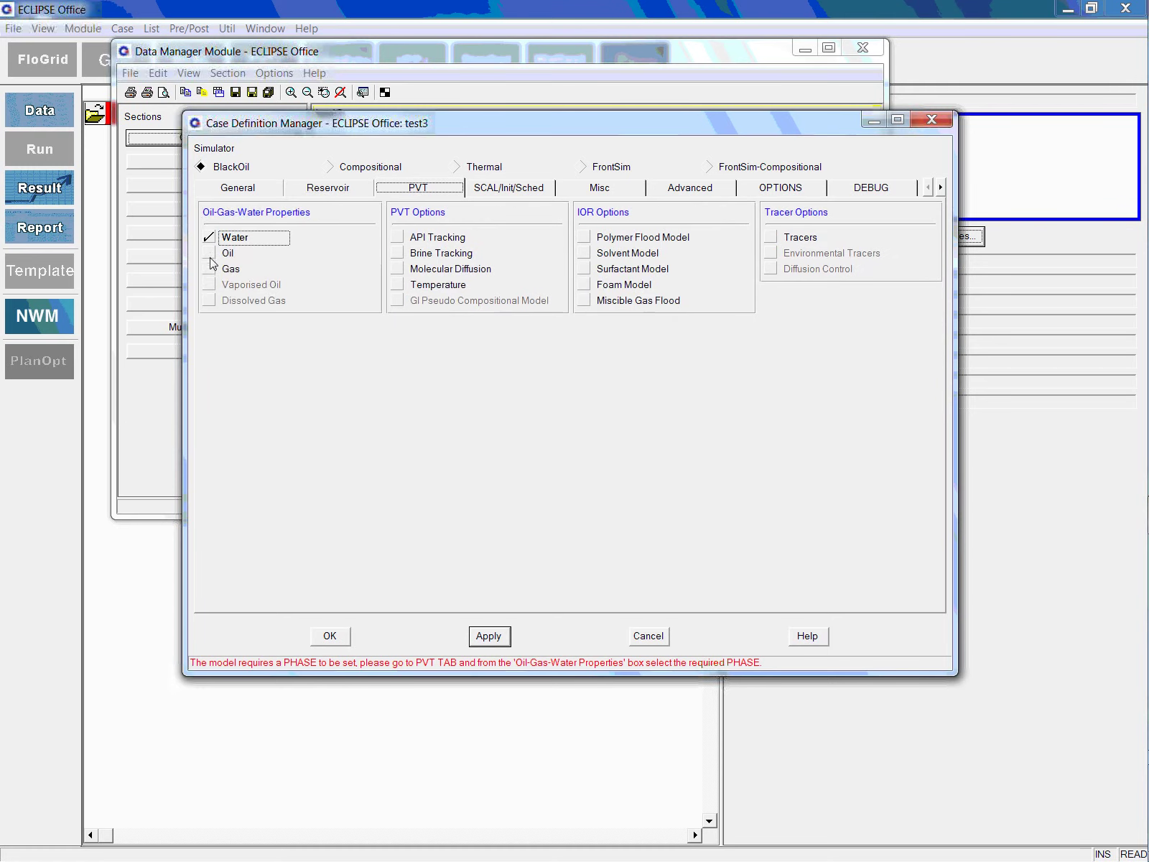
click(209, 253)
click(209, 269)
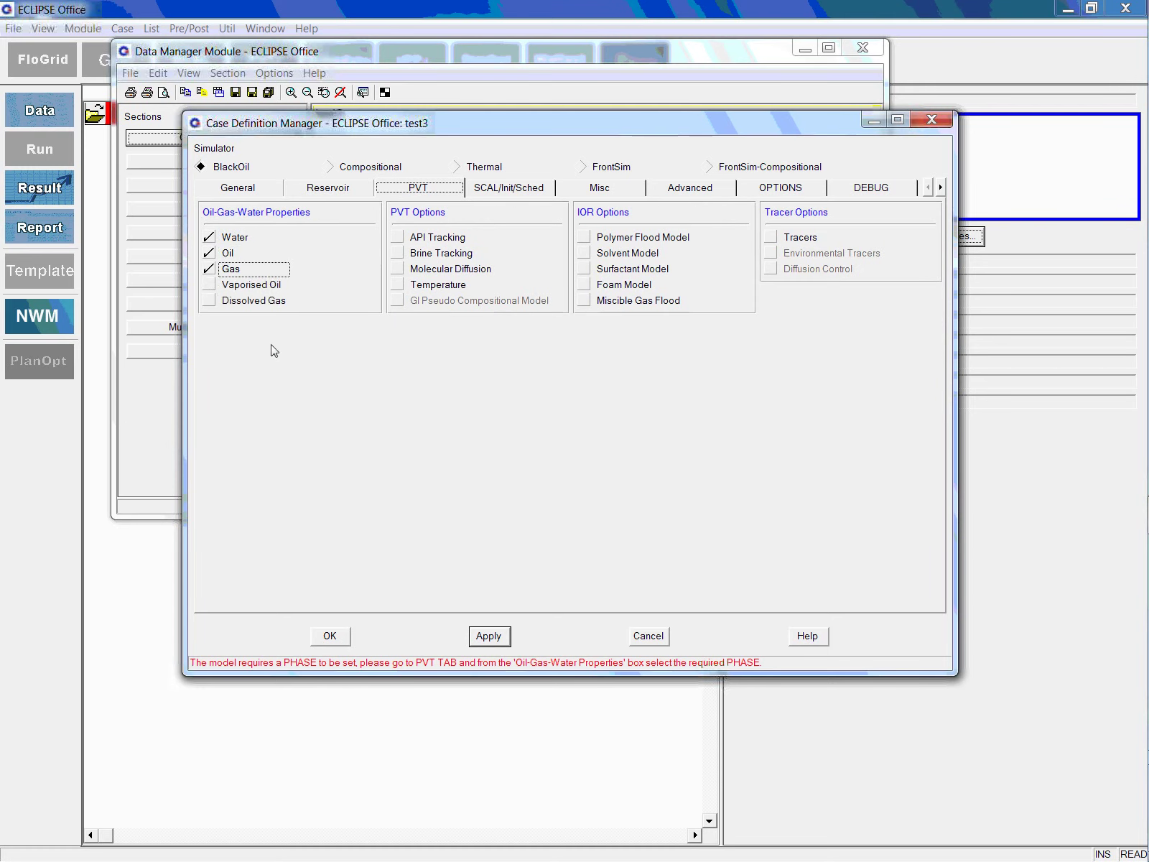
click(492, 638)
click(330, 636)
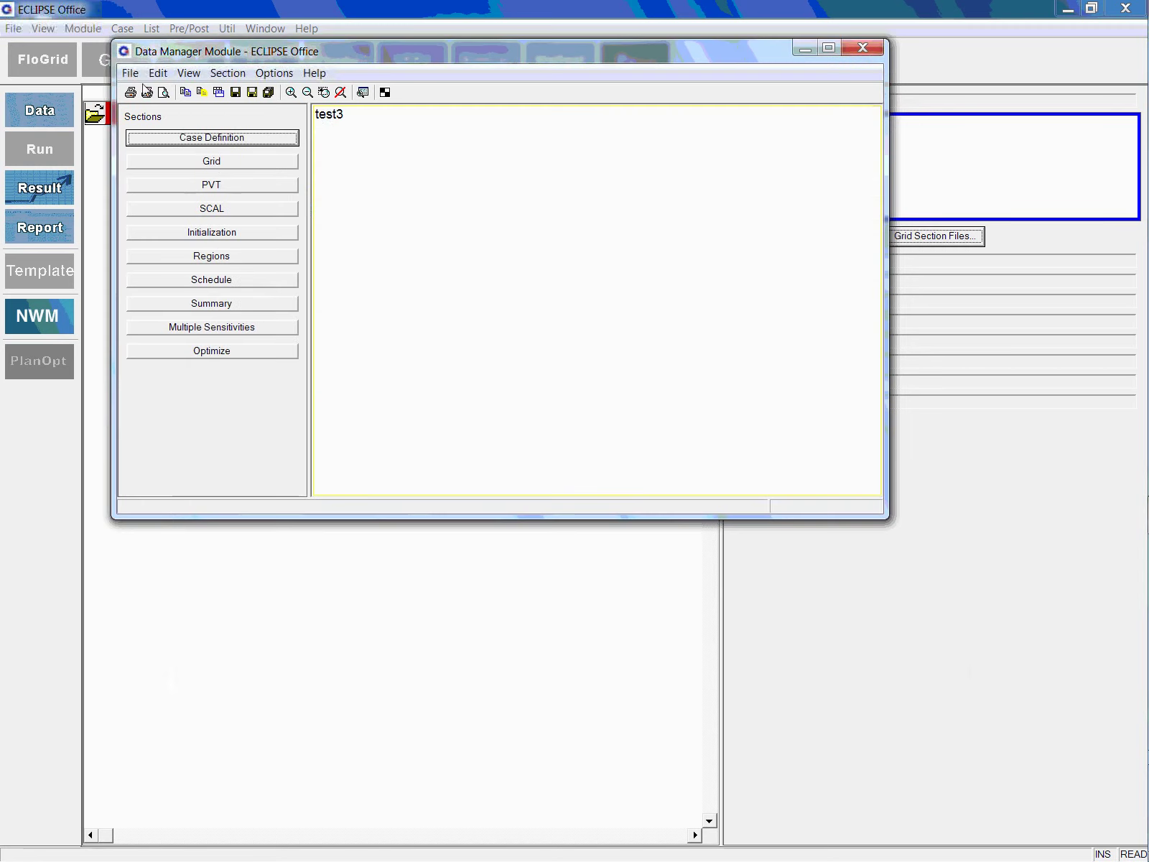
Open the Grid section's keyword editor and list its entries by keyword name instead of description.
click(211, 163)
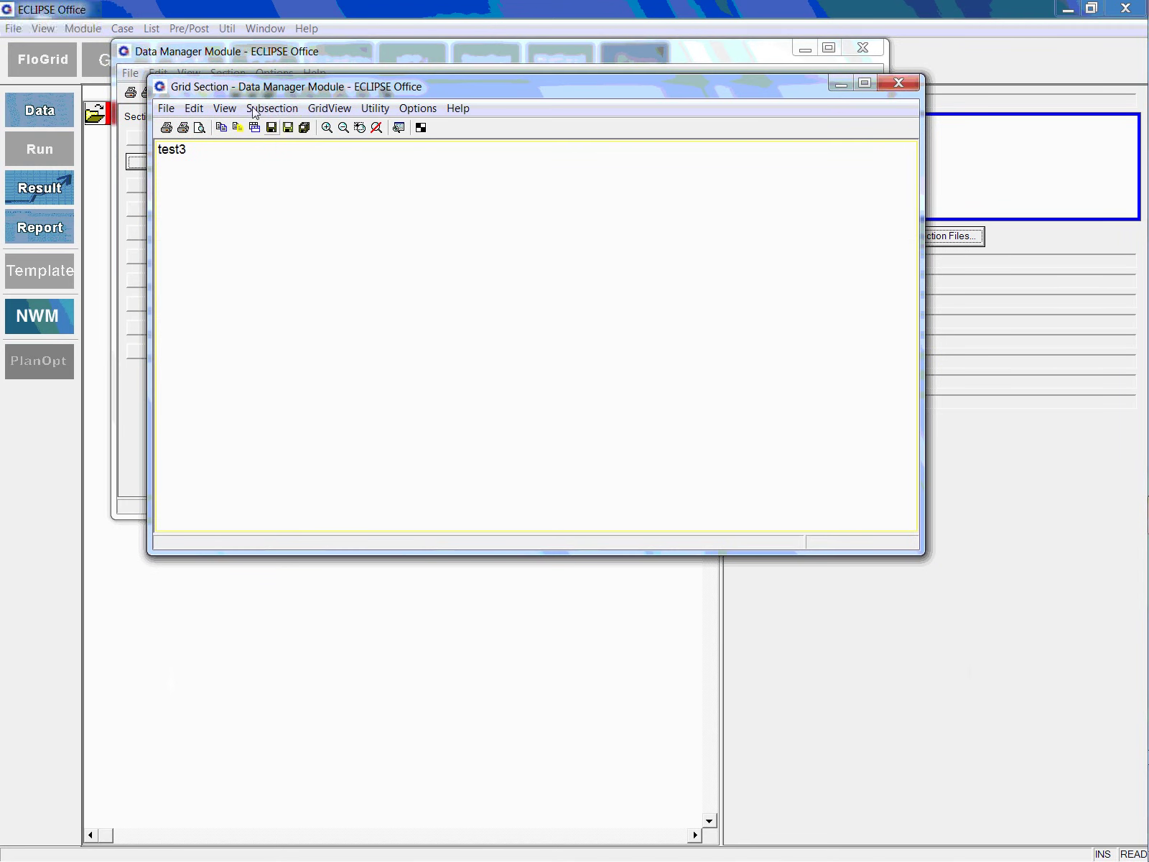
click(272, 108)
click(275, 129)
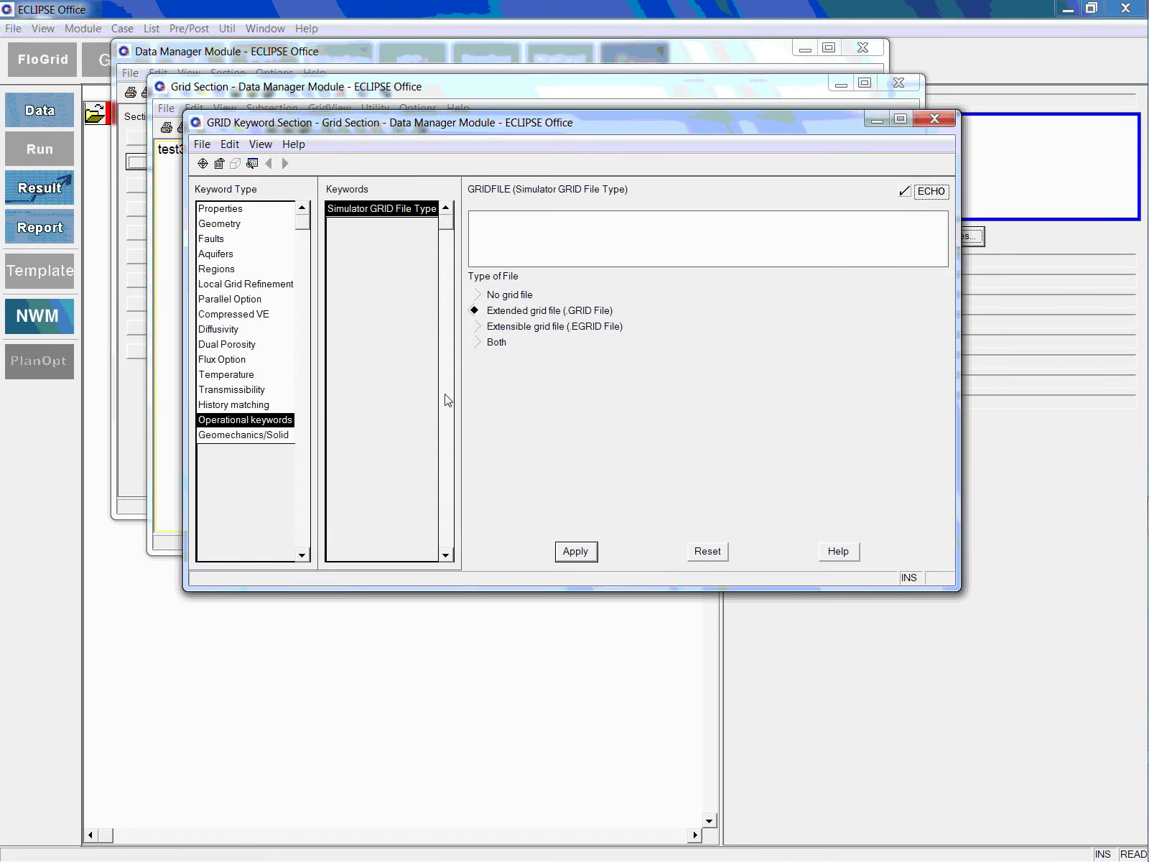
click(260, 145)
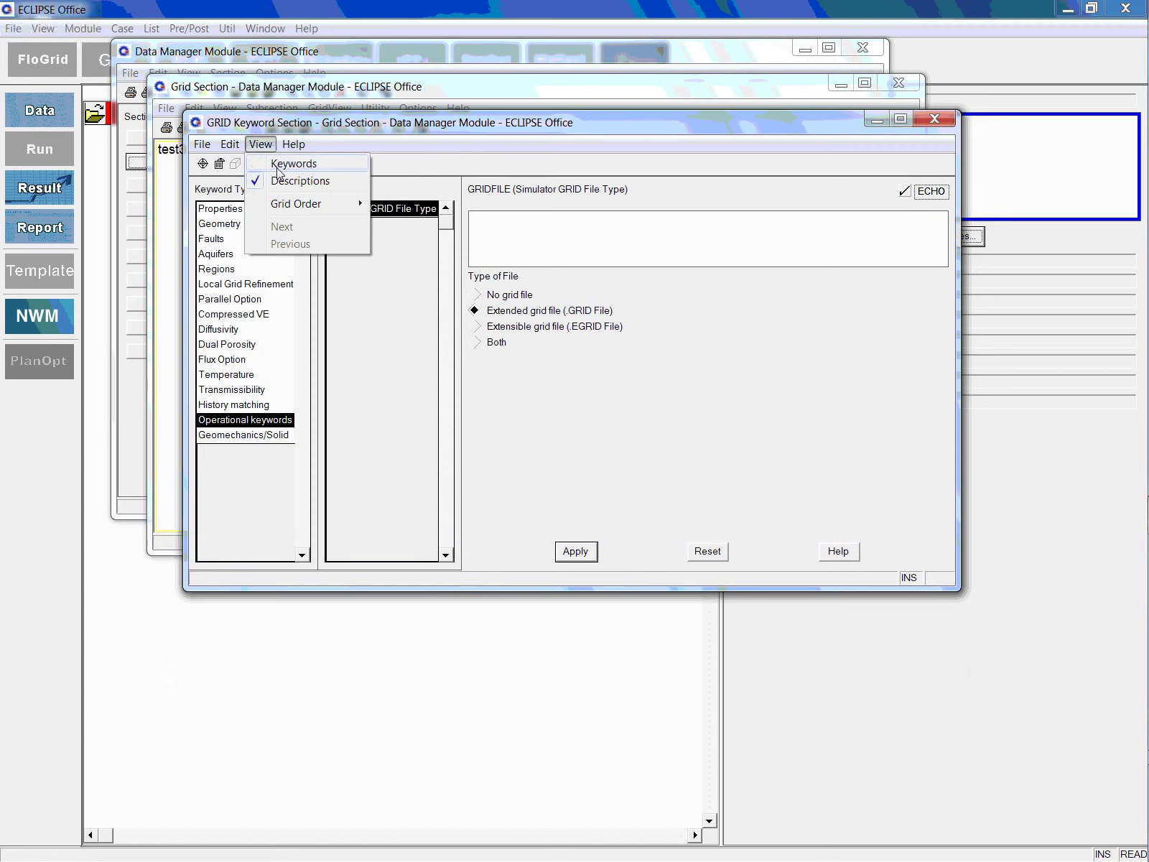
click(293, 164)
click(202, 163)
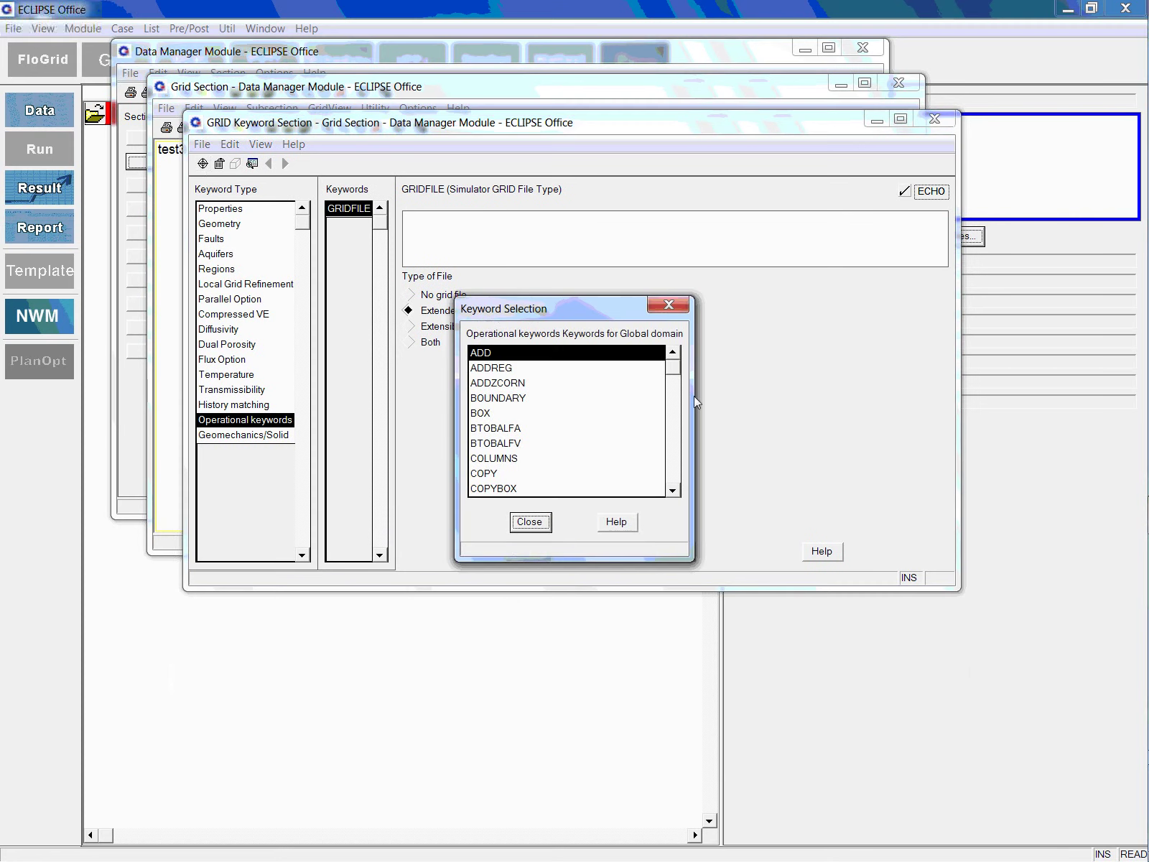
drag(675, 370, 674, 416)
click(531, 522)
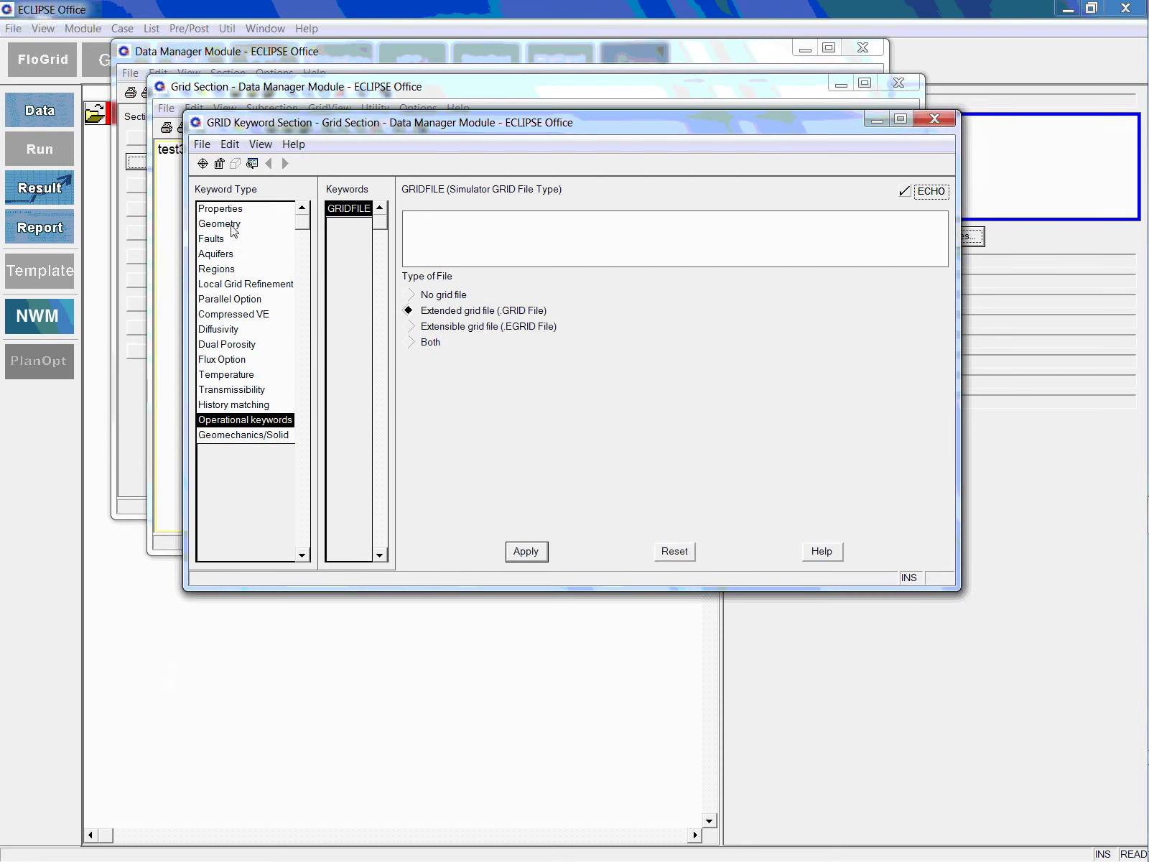
Add the DX keyword for X grid block sizes to the Geometry keywords.
click(231, 226)
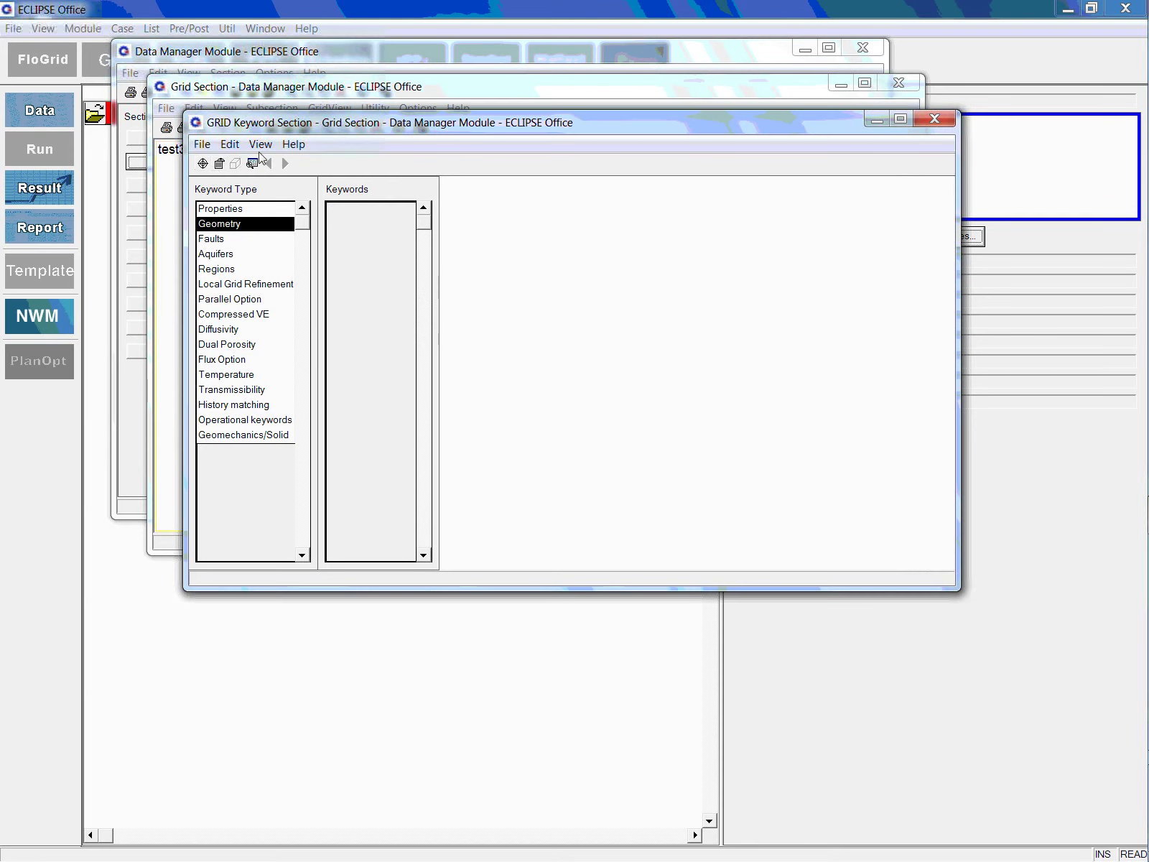
click(260, 145)
click(306, 293)
scroll(650, 394, down, 1)
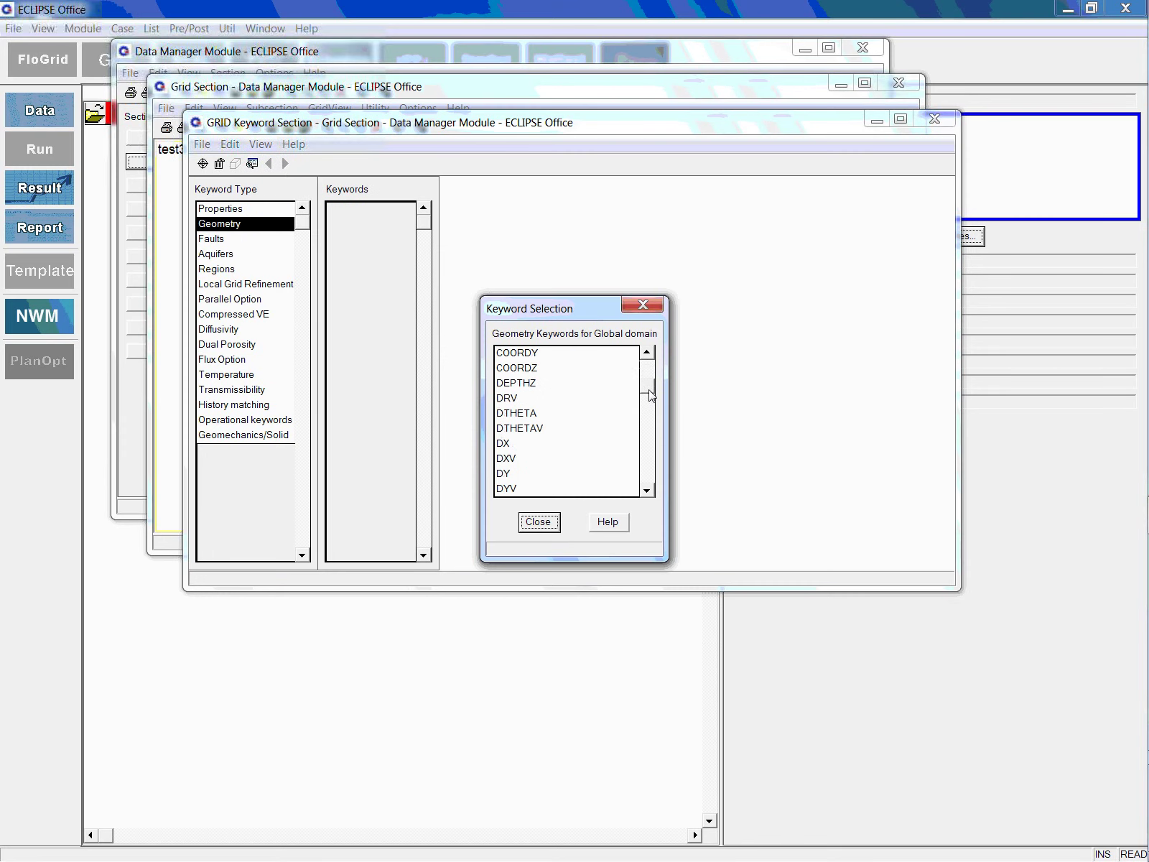
scroll(649, 396, down, 1)
click(505, 429)
click(546, 527)
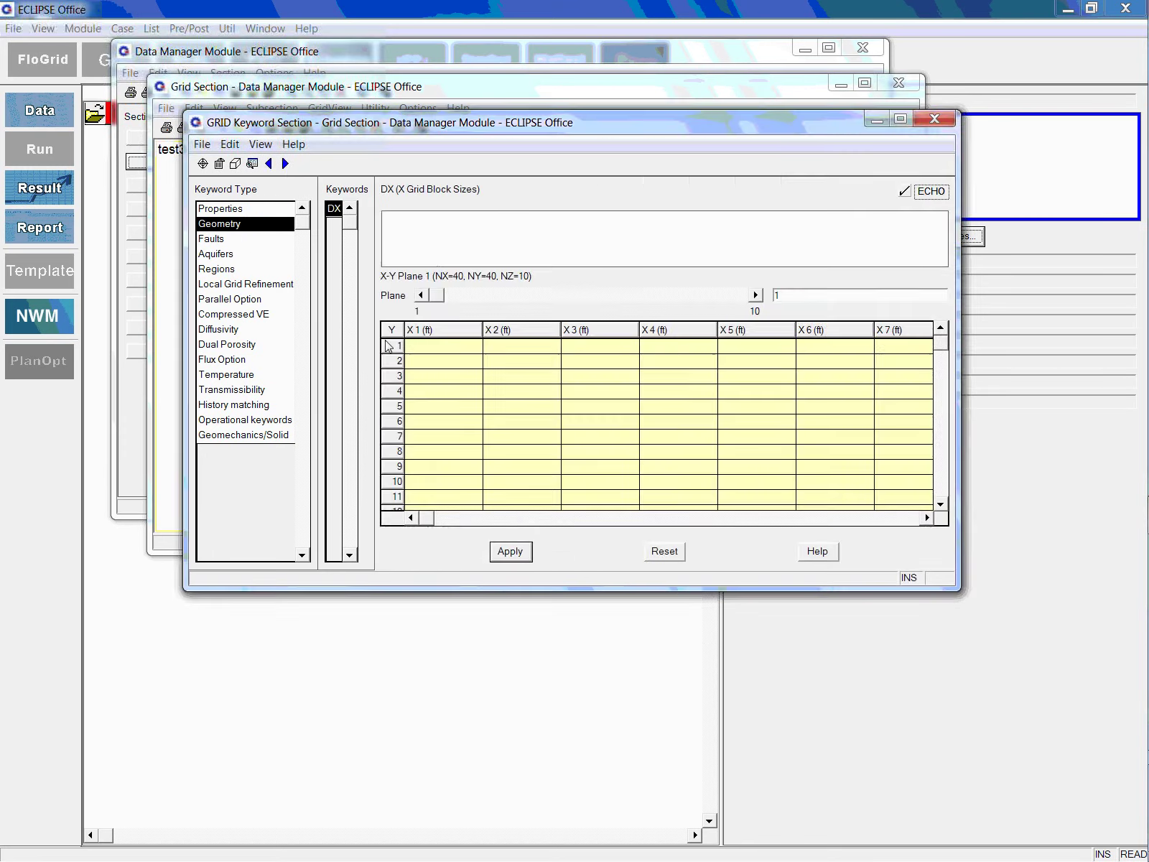
Set DX equal to 40 ft for all grid blocks using the array box selection.
click(235, 164)
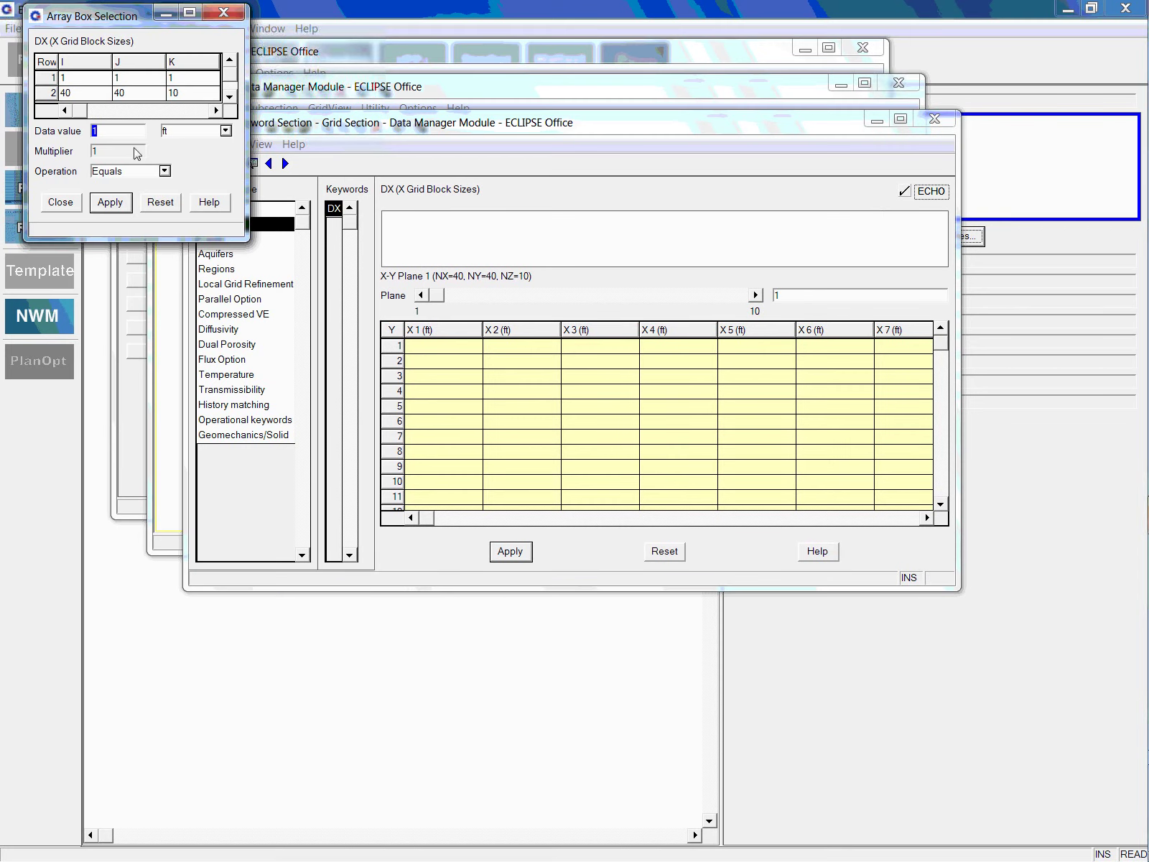
text(3)
text(0)
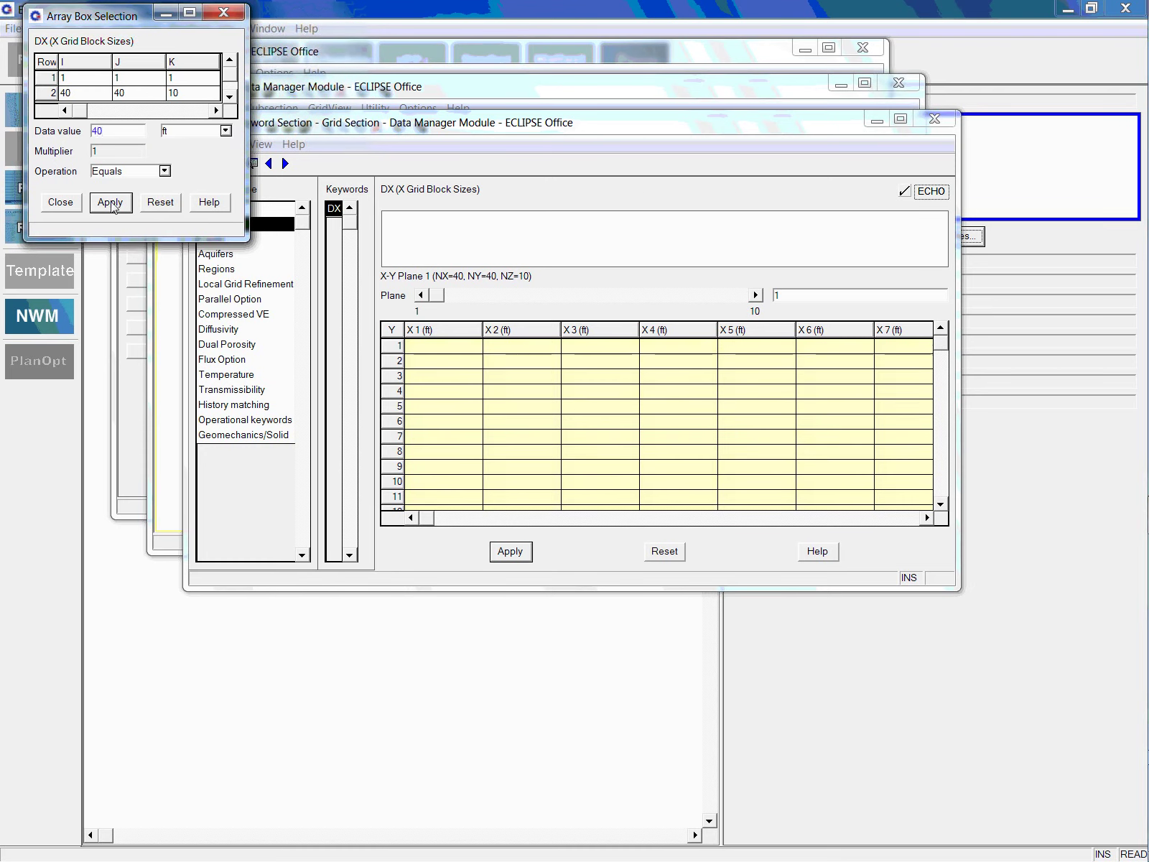
click(110, 202)
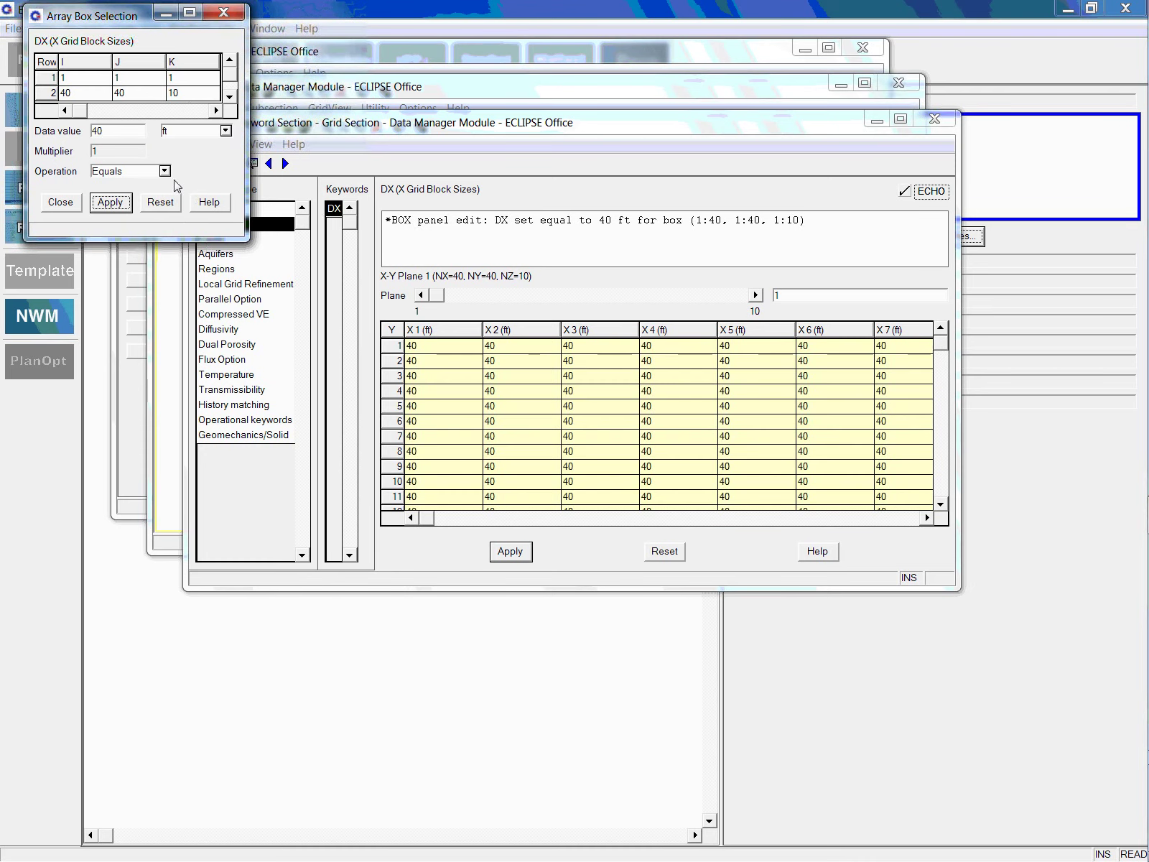
click(224, 12)
Add the PORO keyword for grid block porosity to the Properties keywords.
click(221, 208)
click(202, 163)
drag(649, 370, 649, 480)
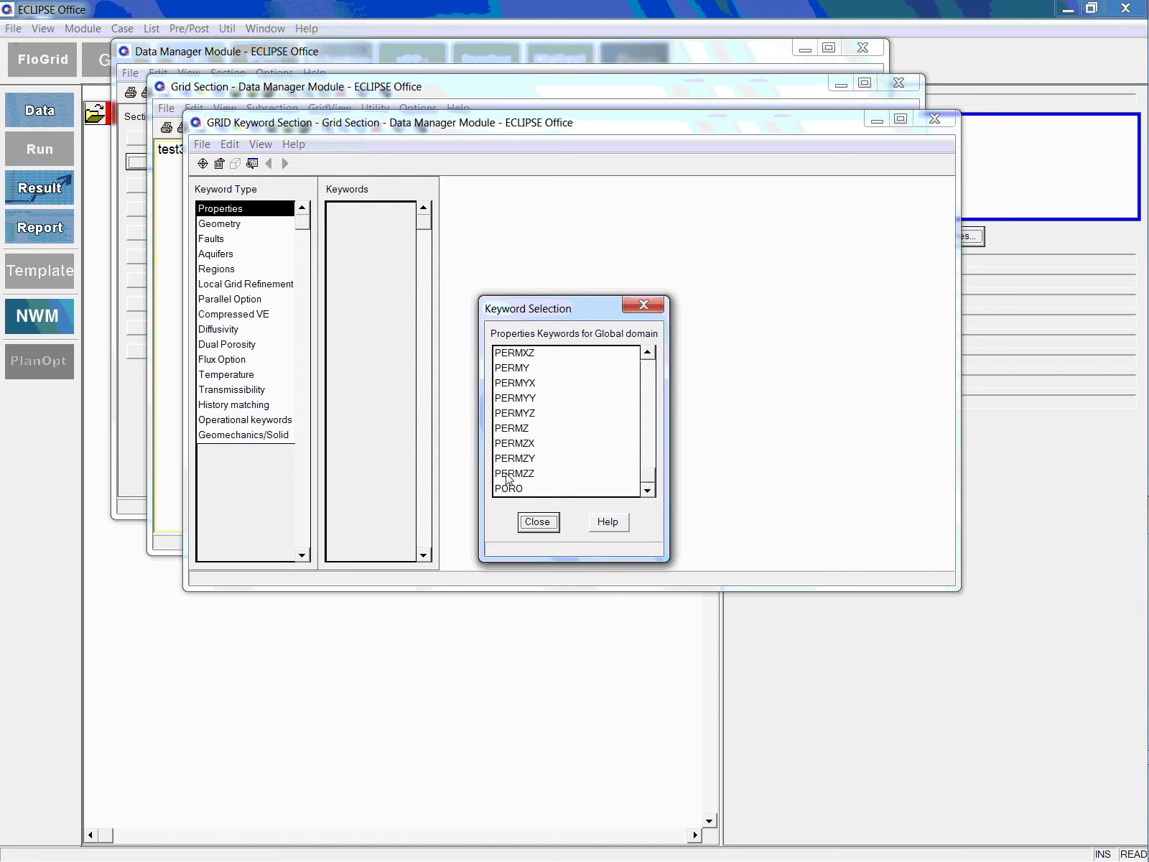
double_click(508, 489)
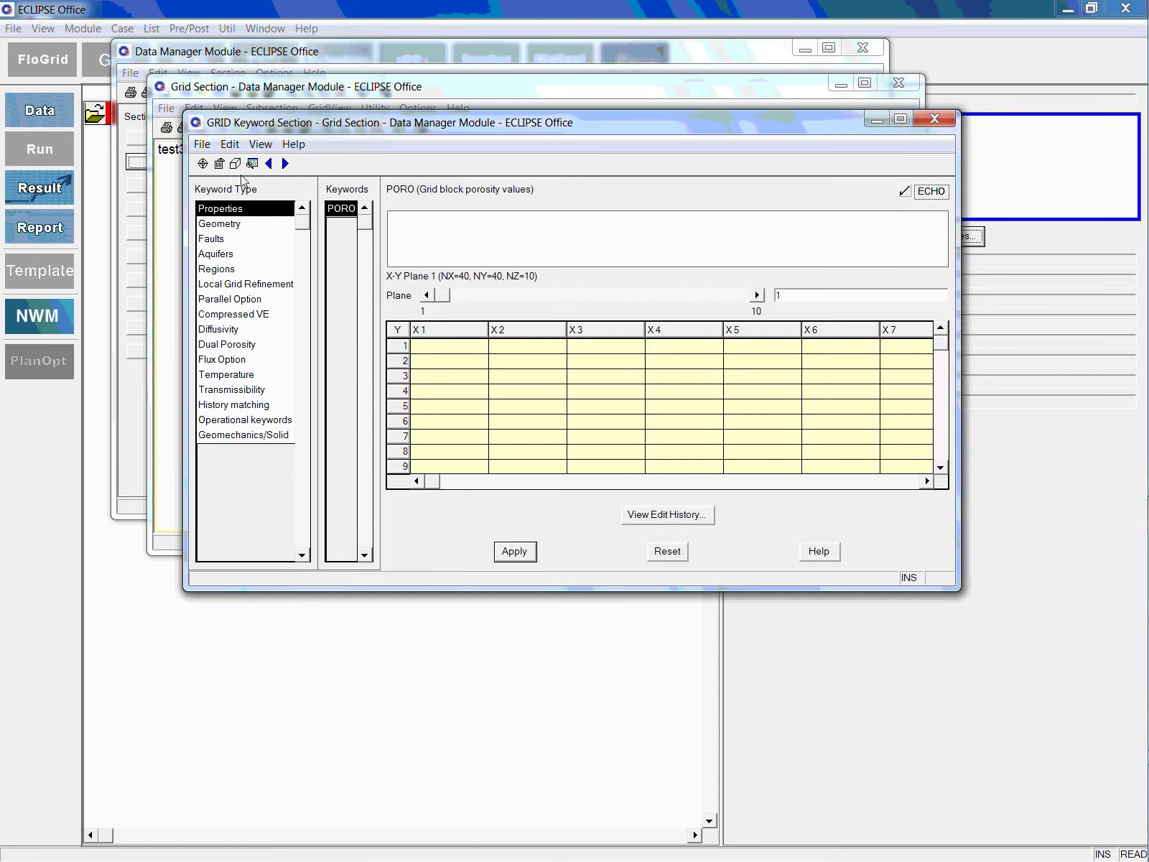
Set PORO equal to 0.20 for all grid blocks using the array box selection.
click(235, 163)
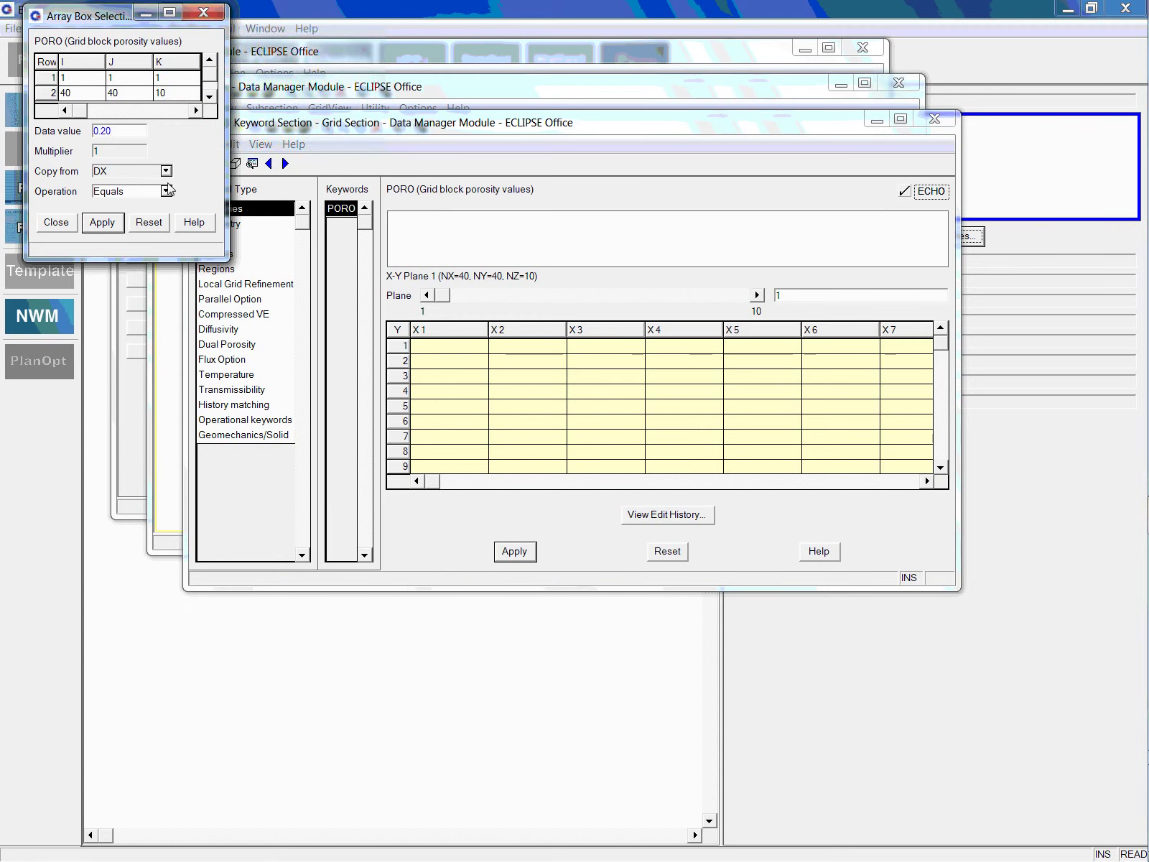
click(102, 222)
click(56, 222)
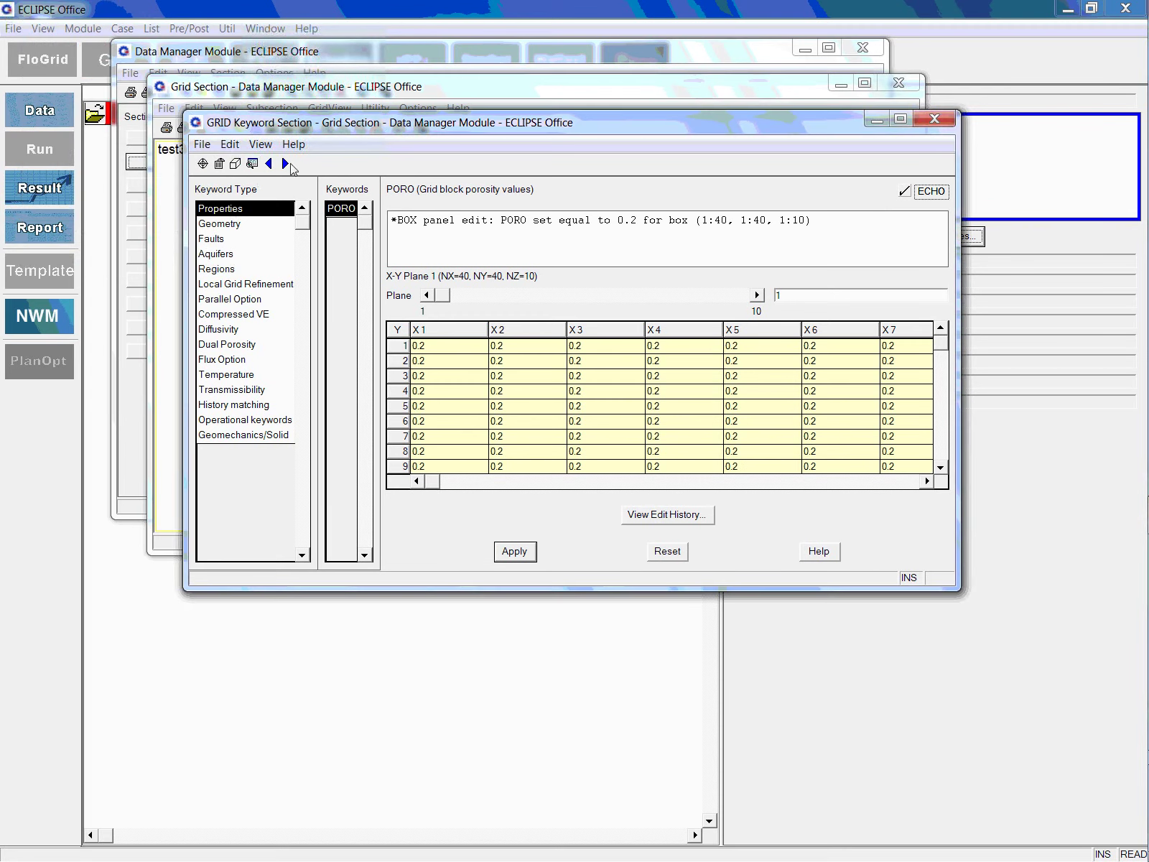
Search the available keywords for permx* and create the PERMX (XX Permeability) keyword.
click(252, 164)
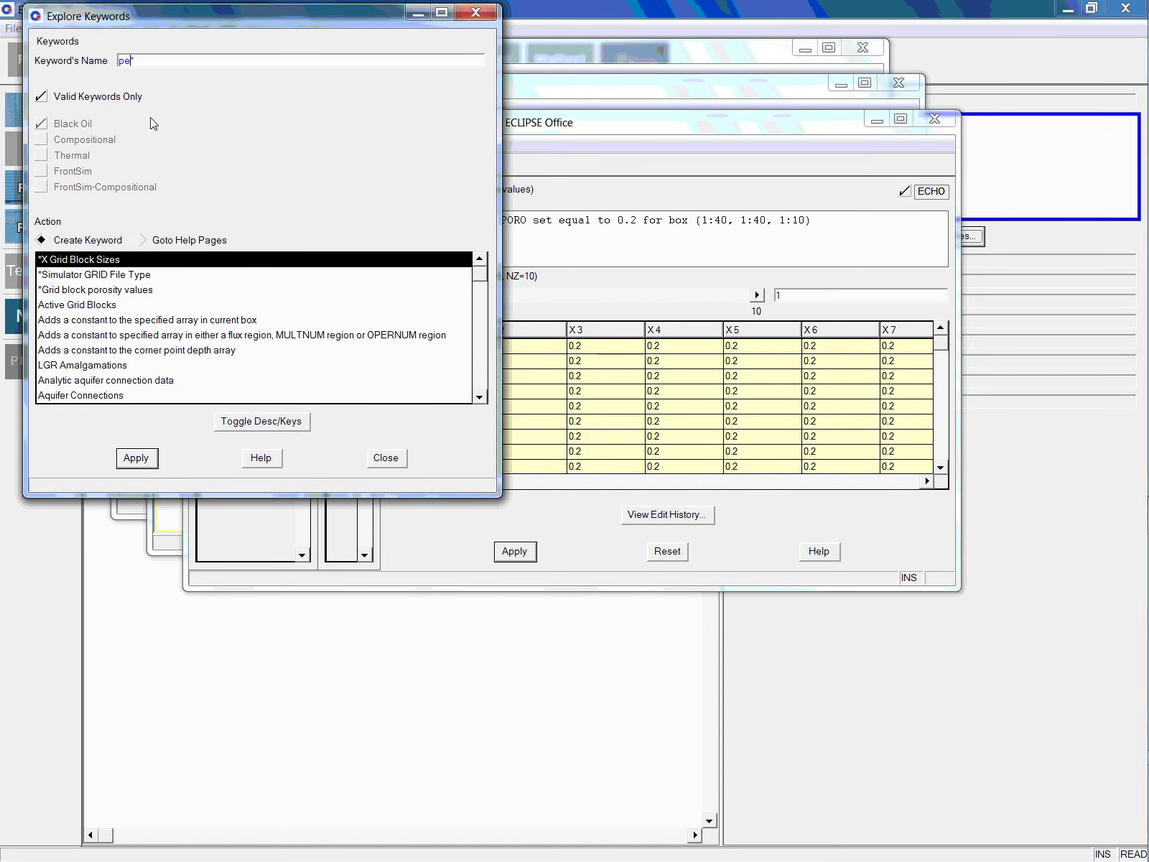
text(x)
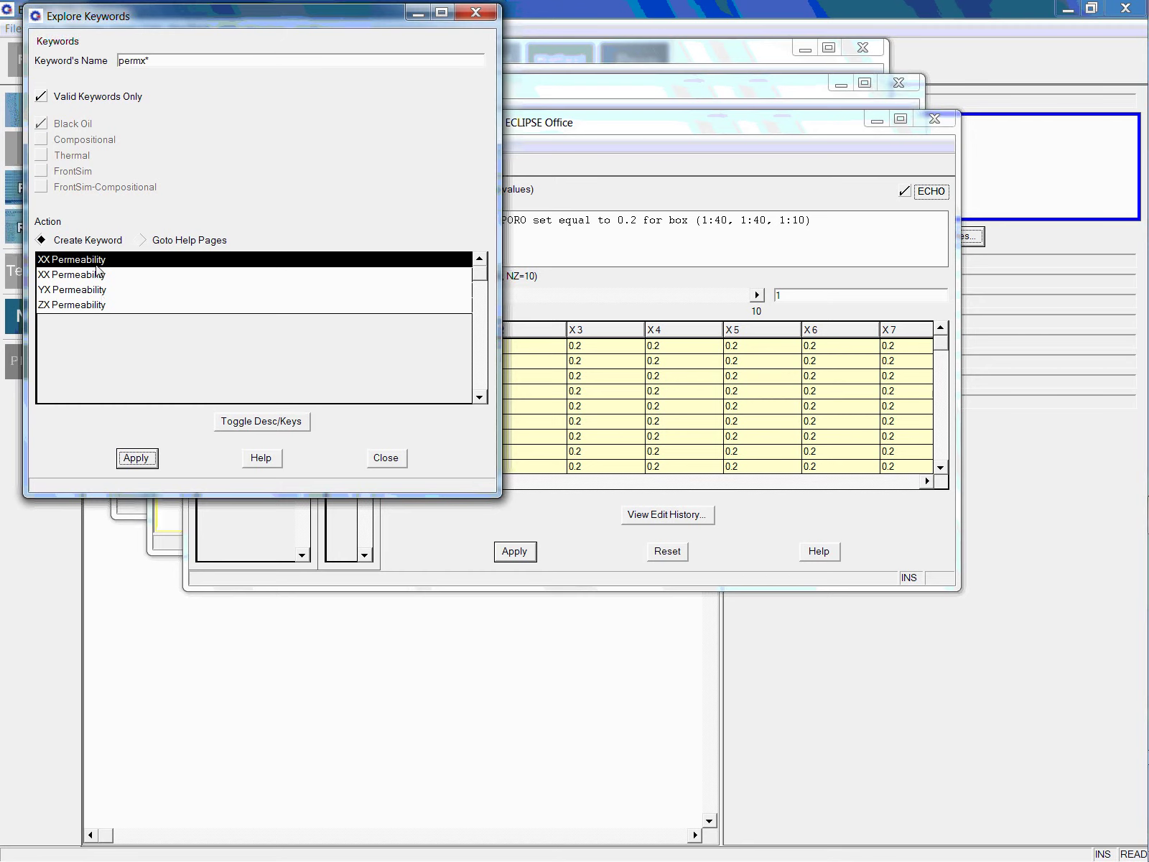
click(136, 457)
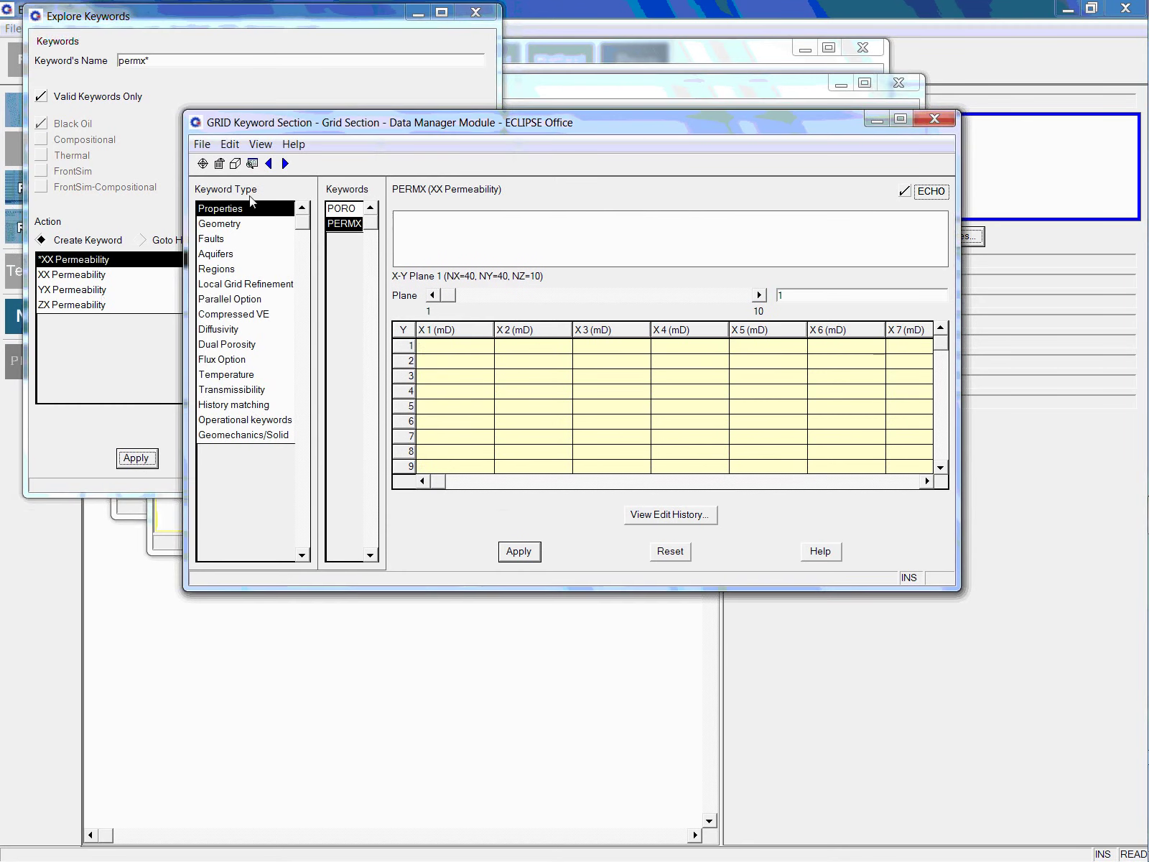
Set PERMX equal to 100 mD for all grid blocks and close the GRID keyword section.
click(234, 163)
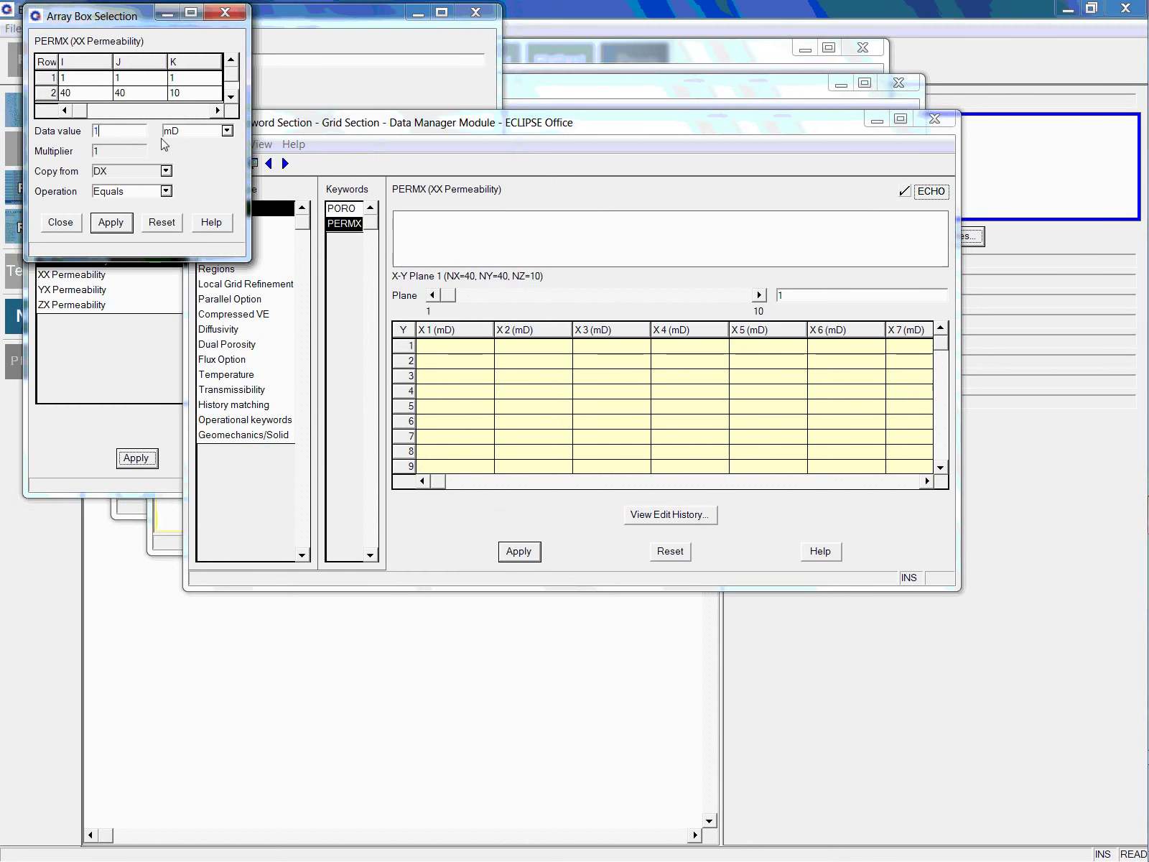
text(00)
click(111, 222)
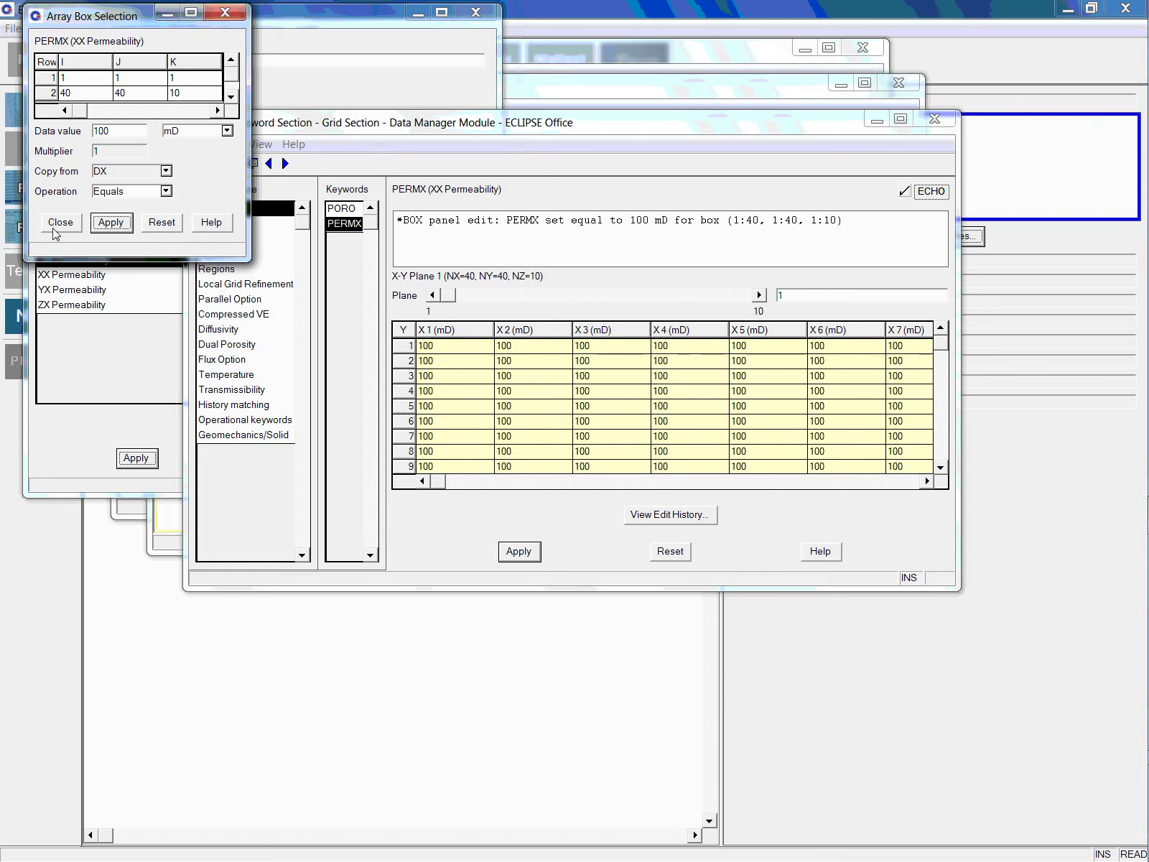
click(165, 191)
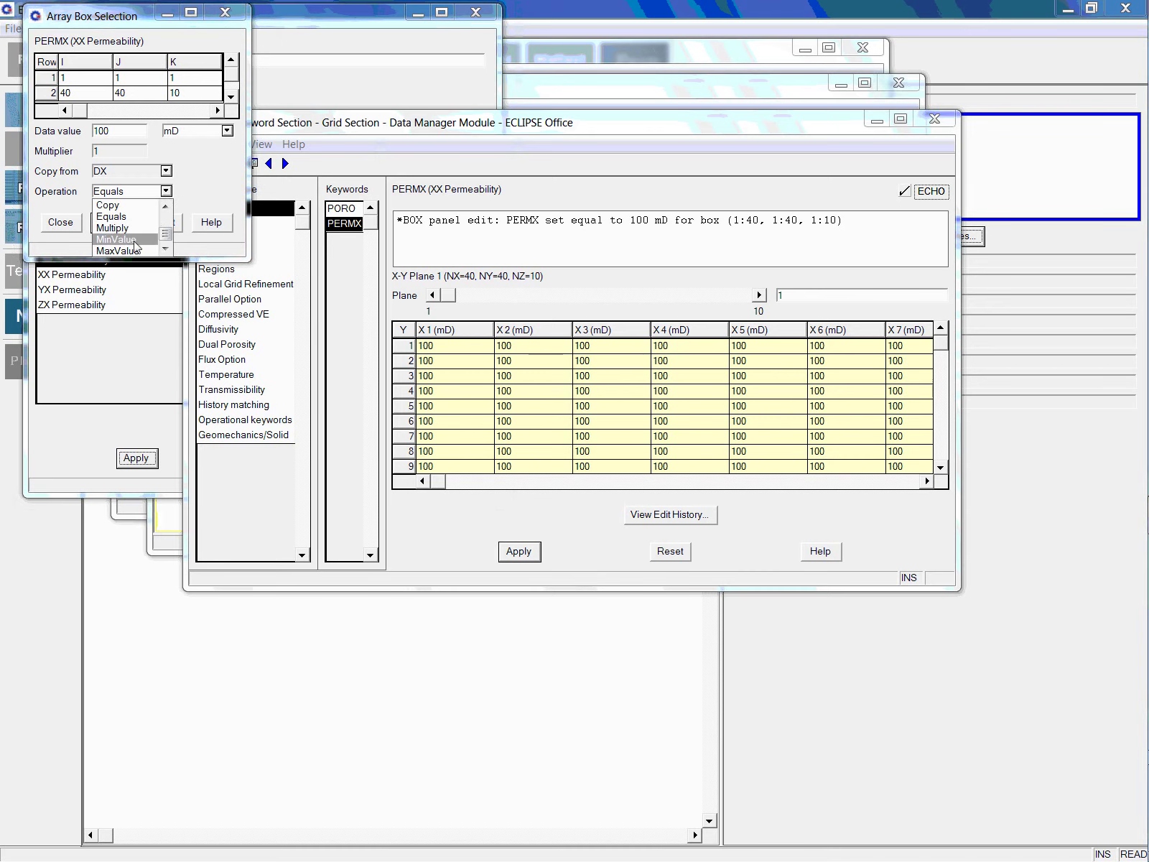
scroll(165, 239, up, 1)
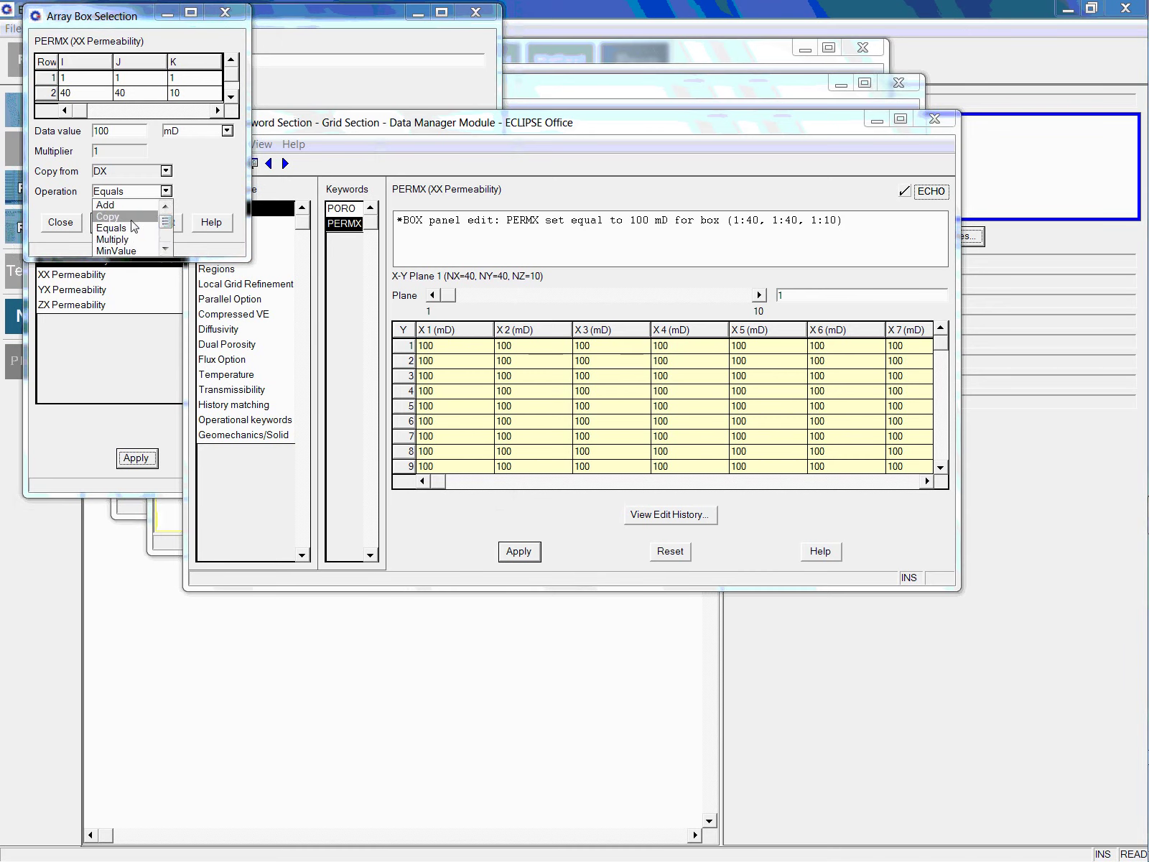
click(61, 223)
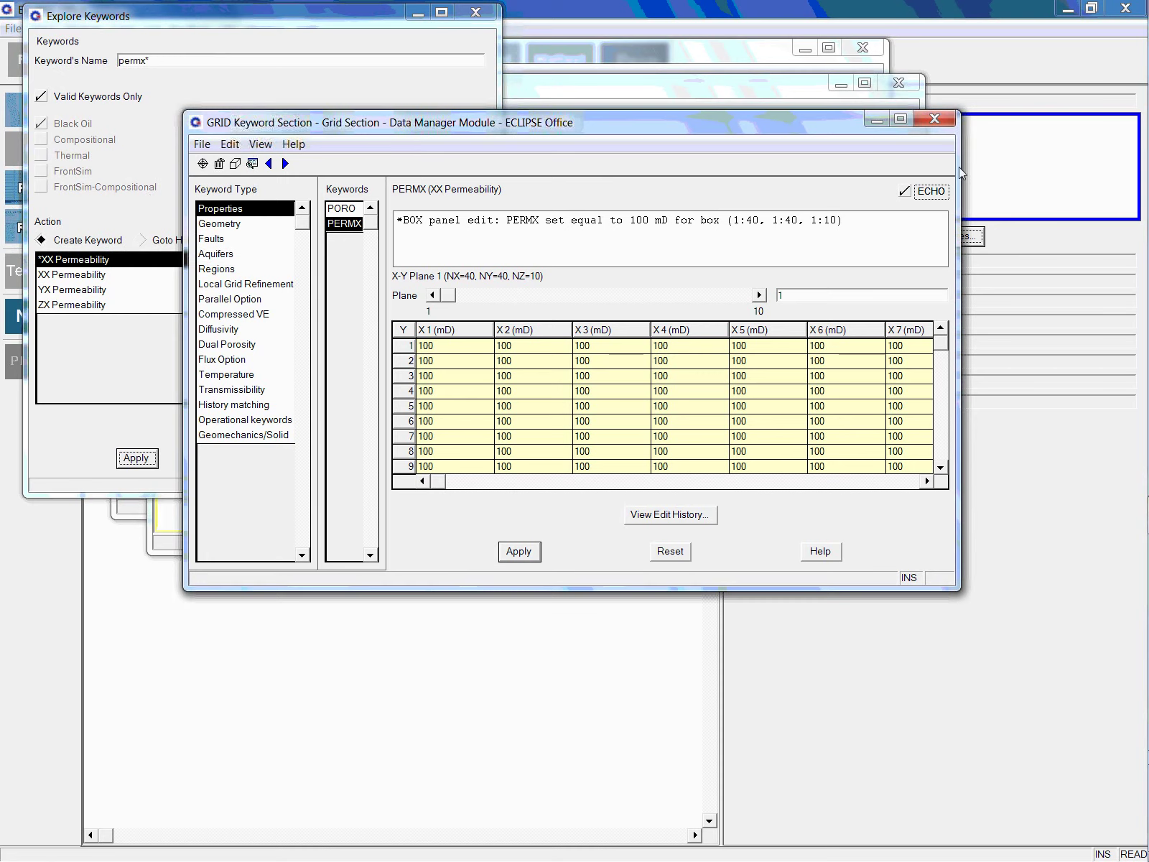
click(937, 122)
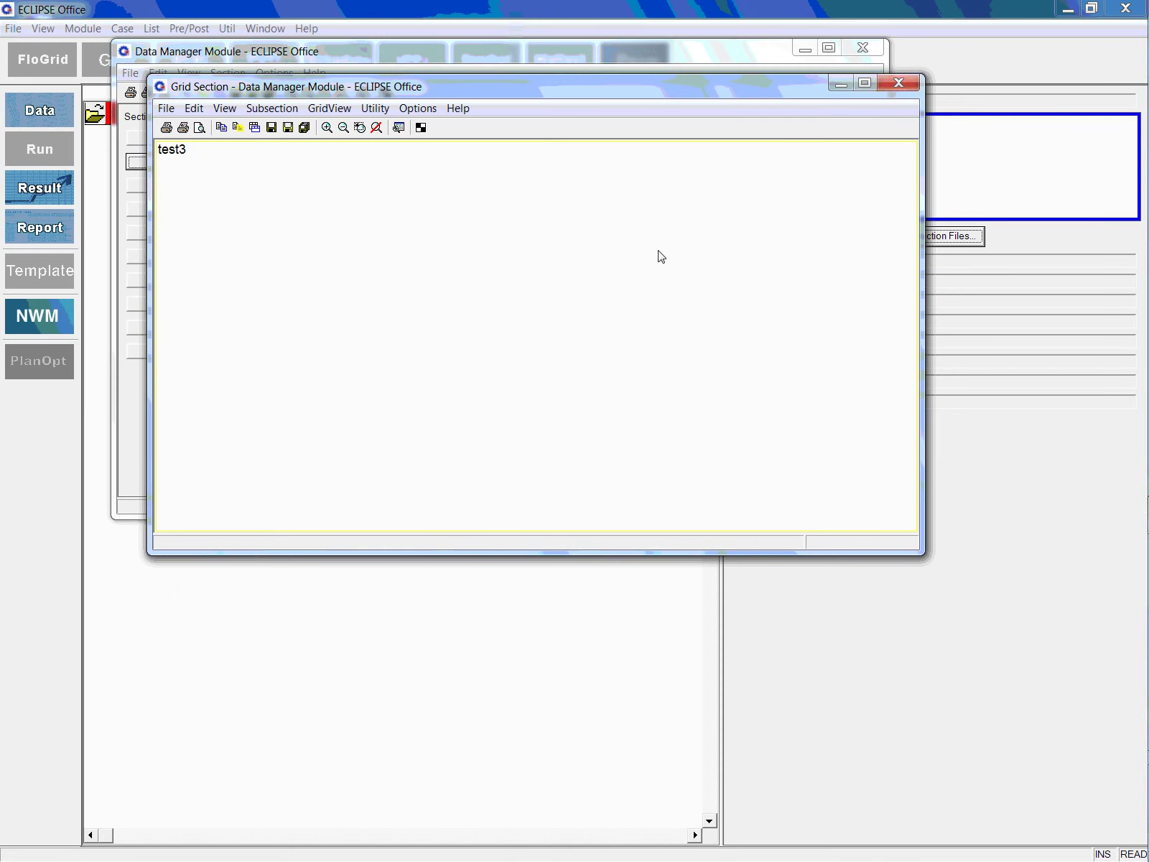
Close the Grid section of test3, cancelling the save of its section files.
click(894, 87)
click(892, 87)
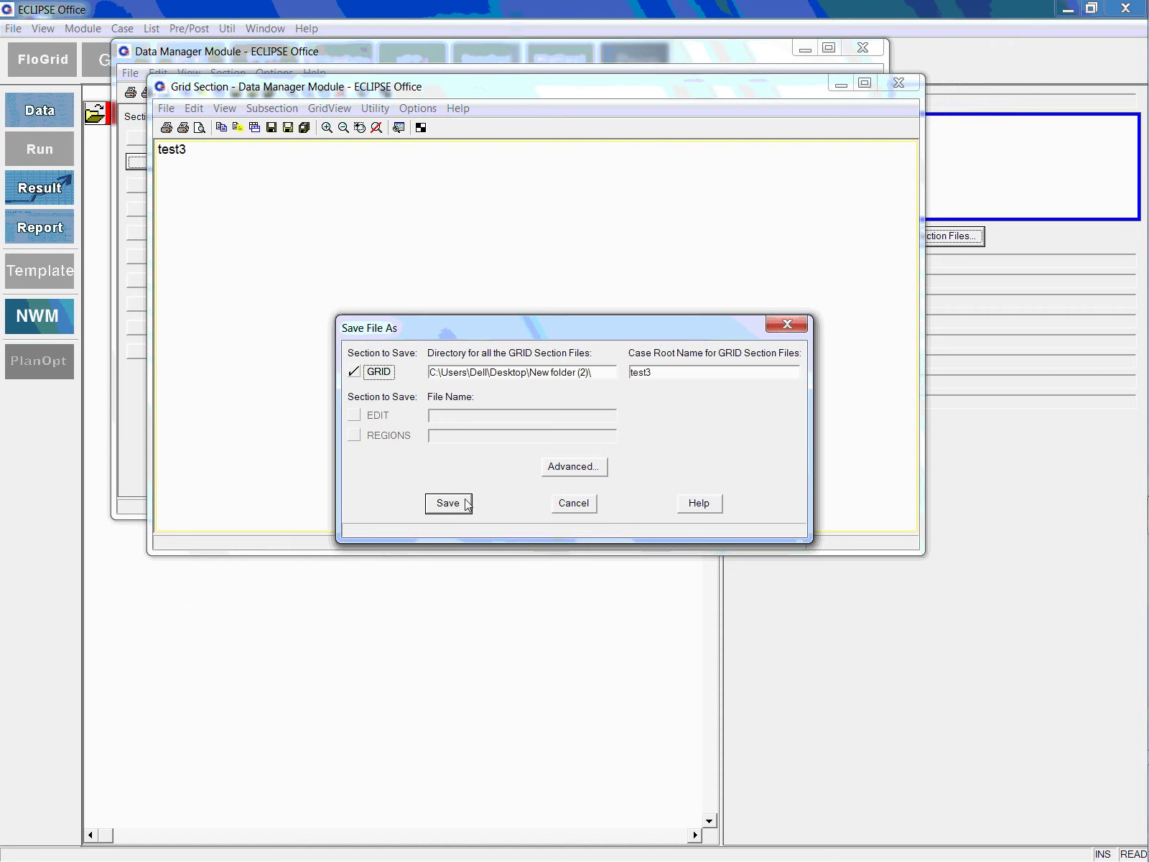
click(566, 504)
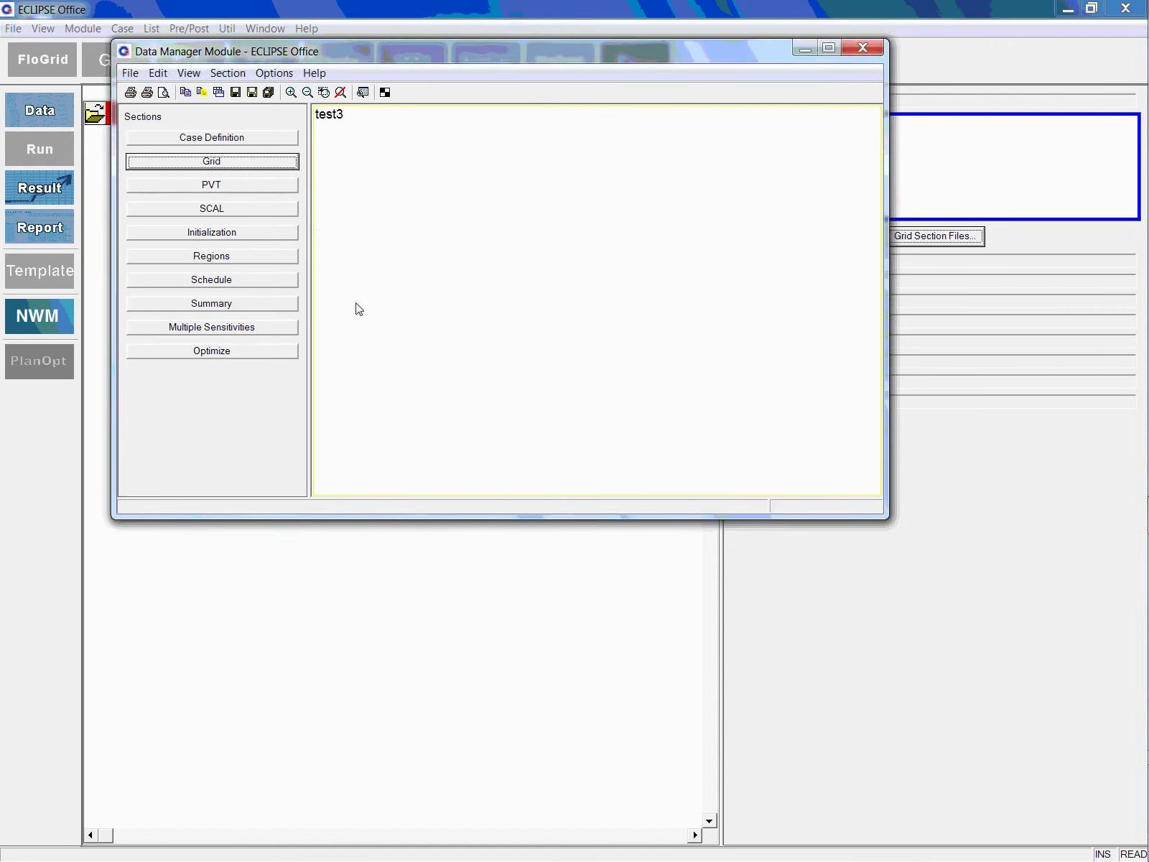
Open the PVT section's keywords, list them by keyword name, and add DENSITY (Fluid Densities at Surface Conditions) to PVT 1.
click(230, 184)
click(320, 260)
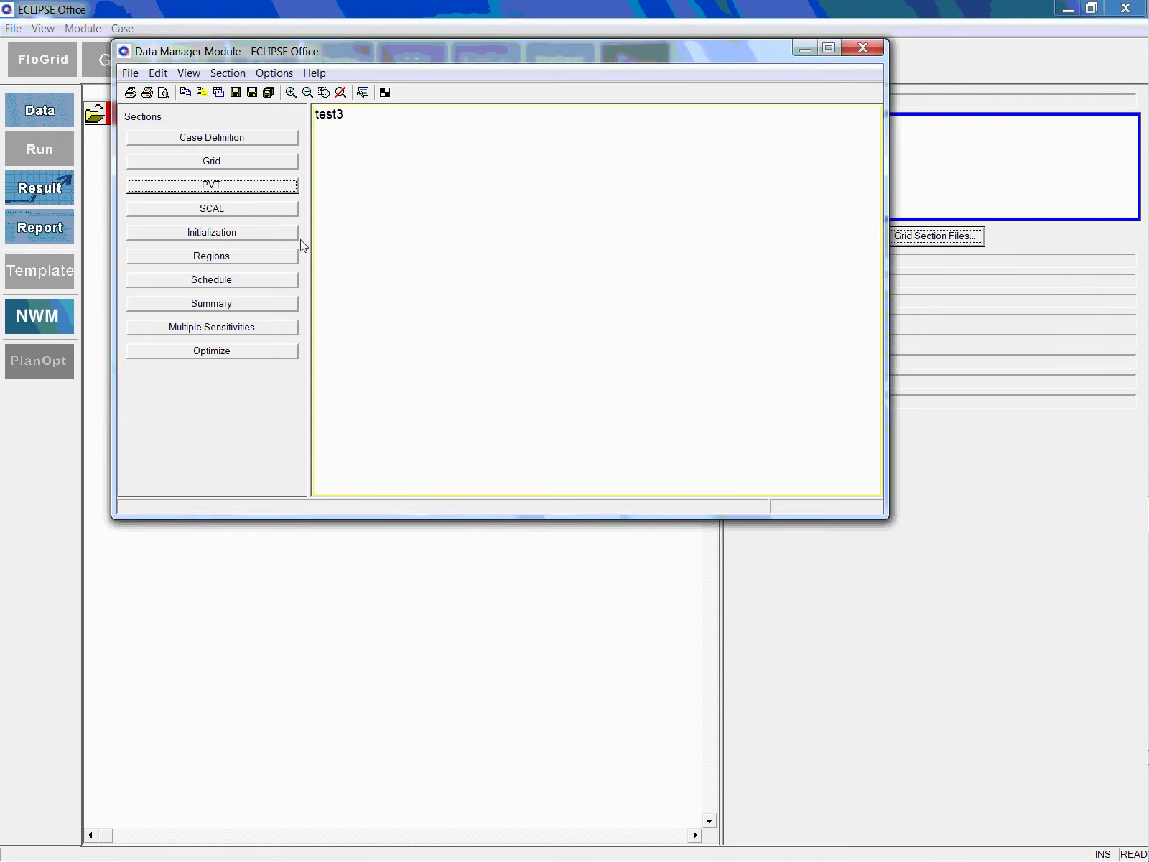
click(248, 109)
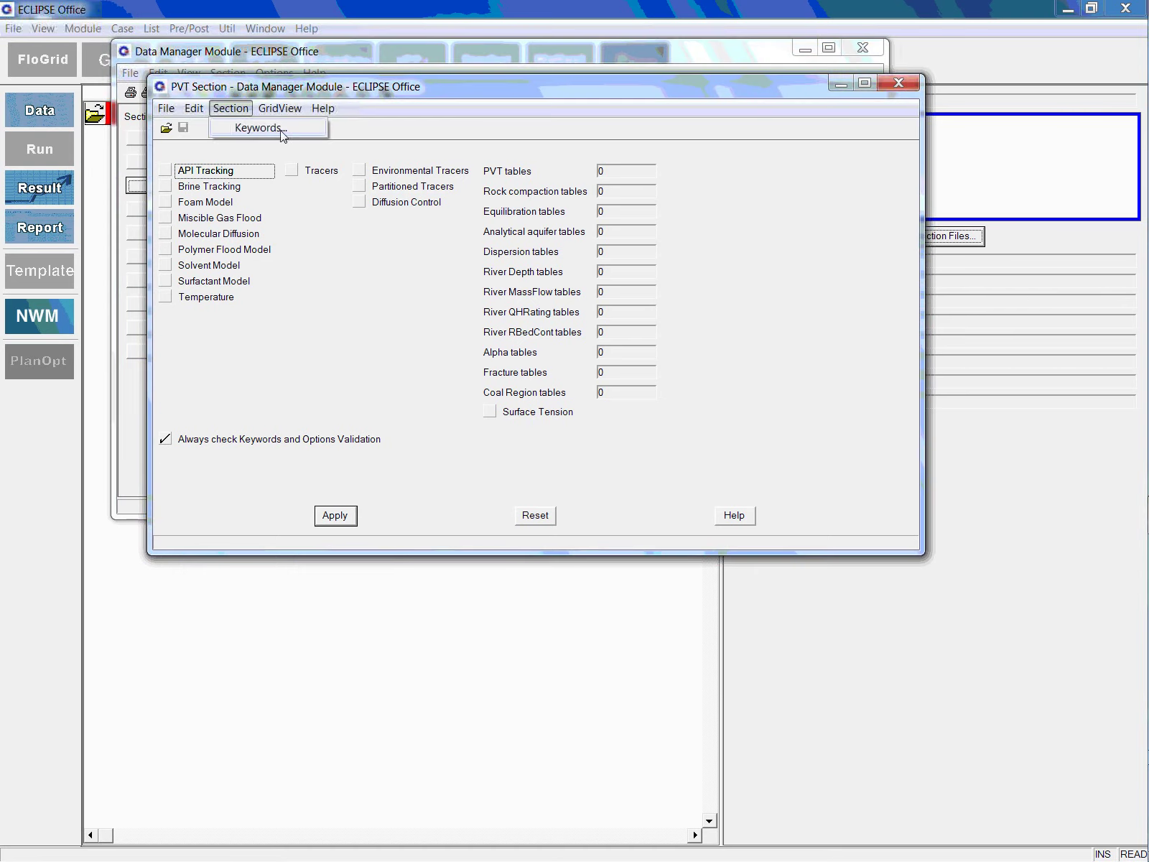
click(281, 132)
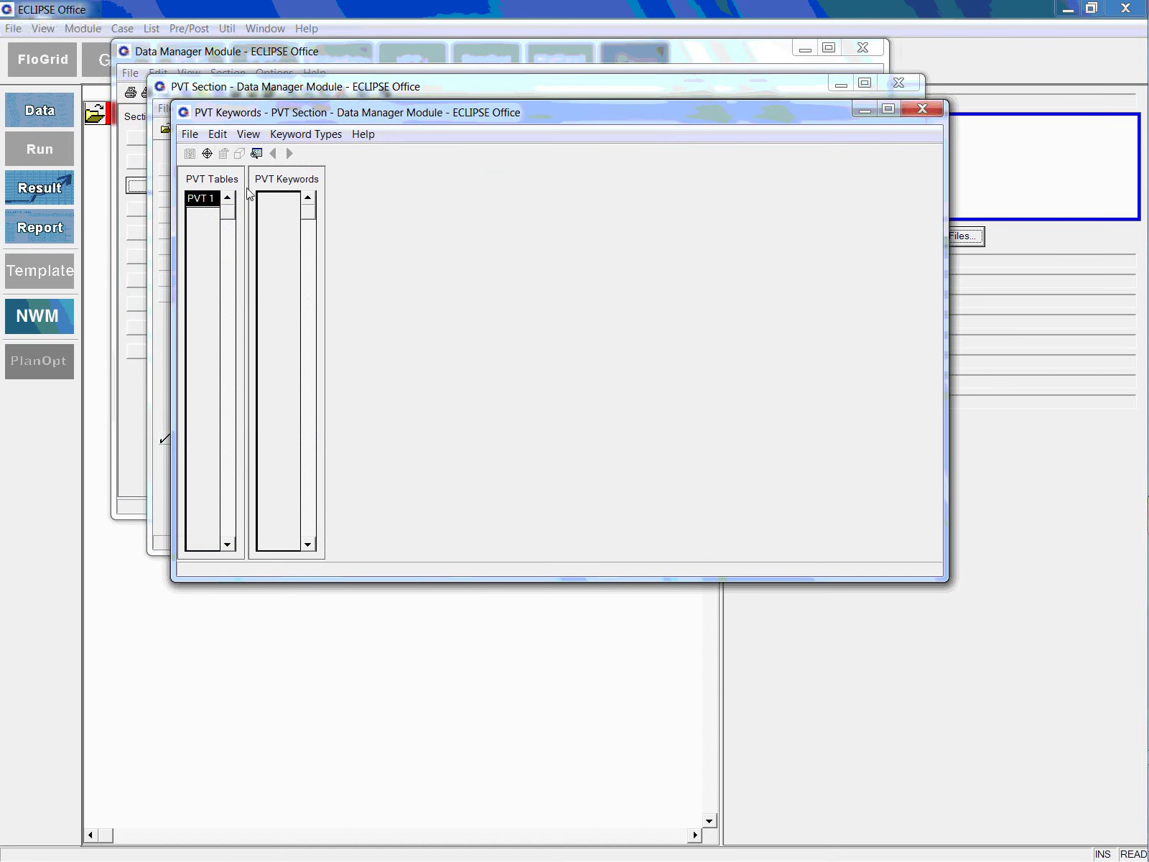
click(247, 133)
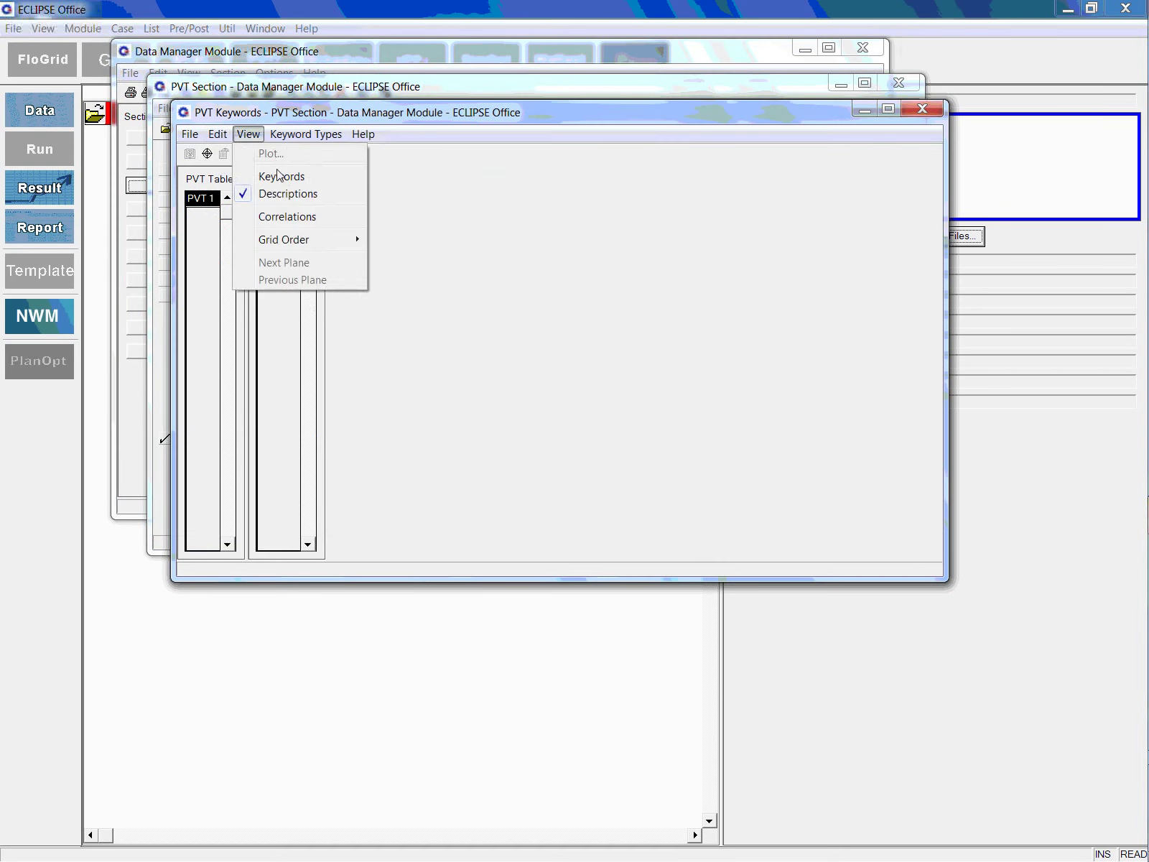
click(282, 176)
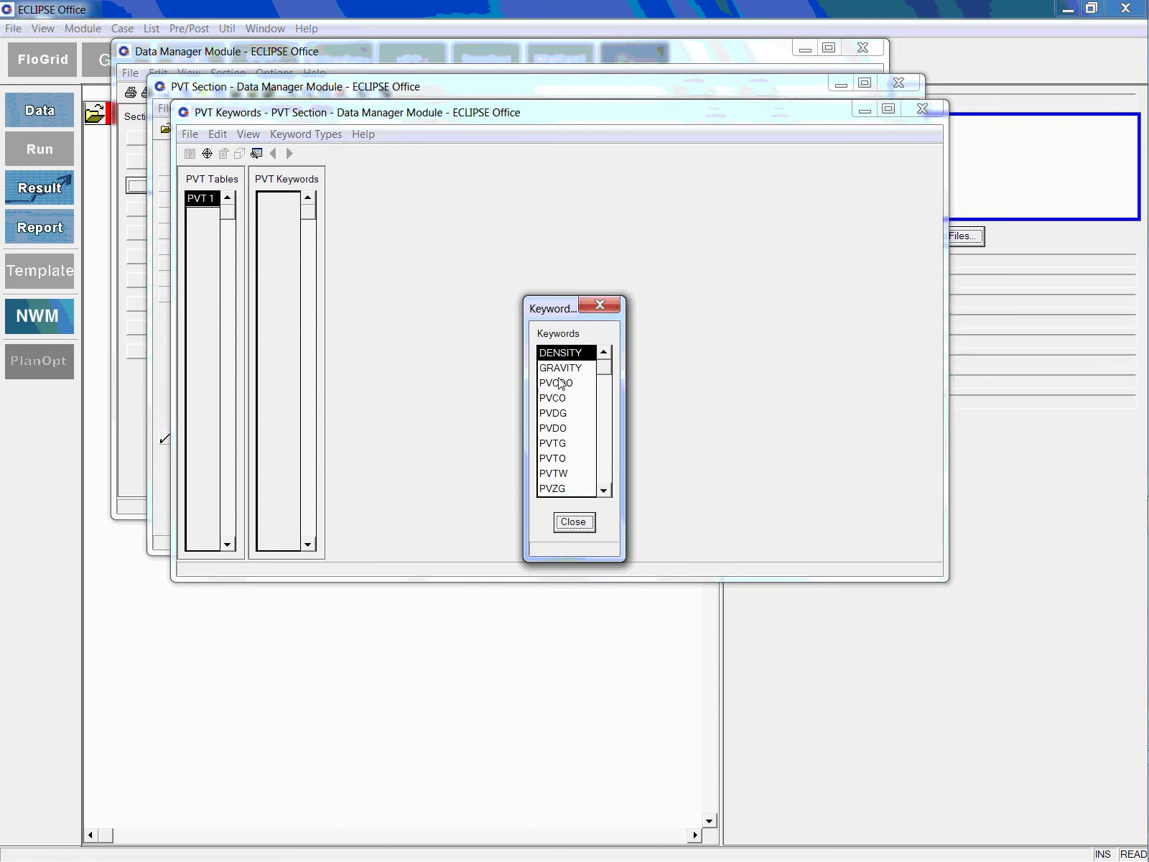
mouse_move(609, 377)
mouse_down()
mouse_move(605, 471)
mouse_move(608, 369)
mouse_up()
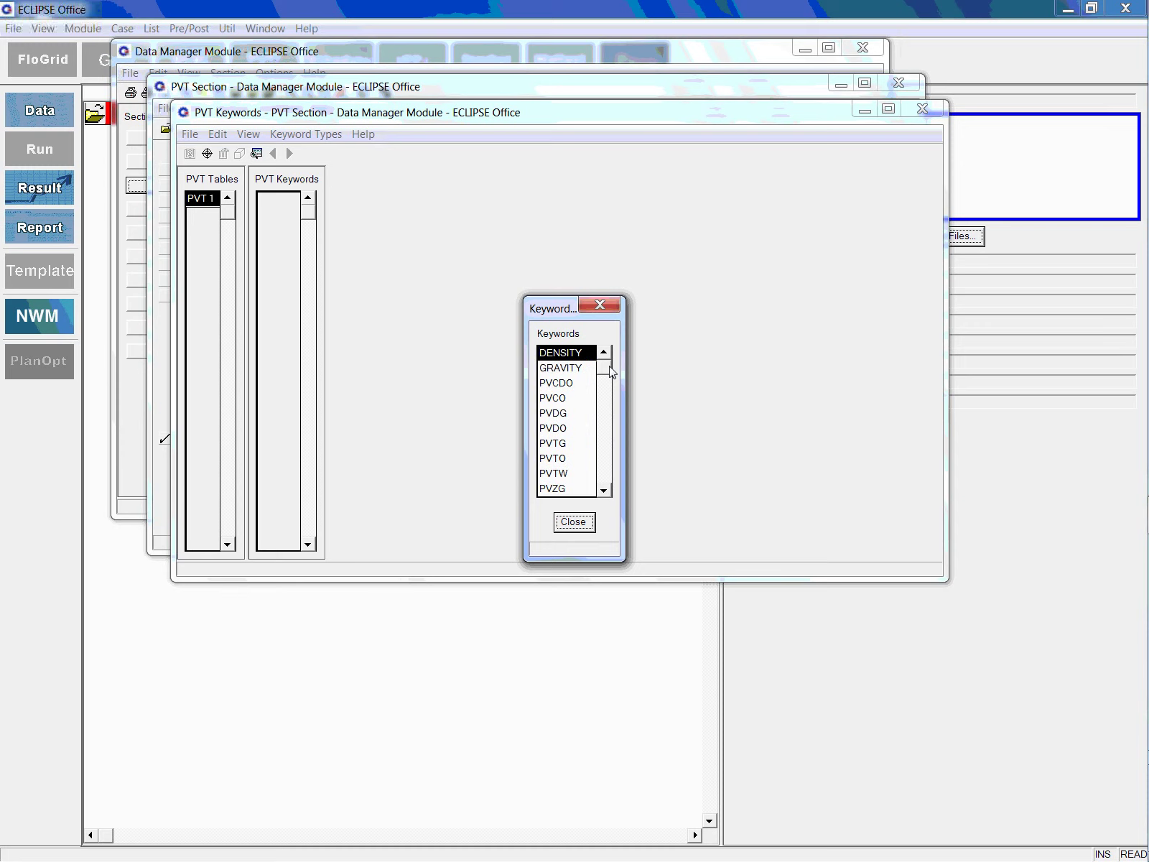
double_click(565, 353)
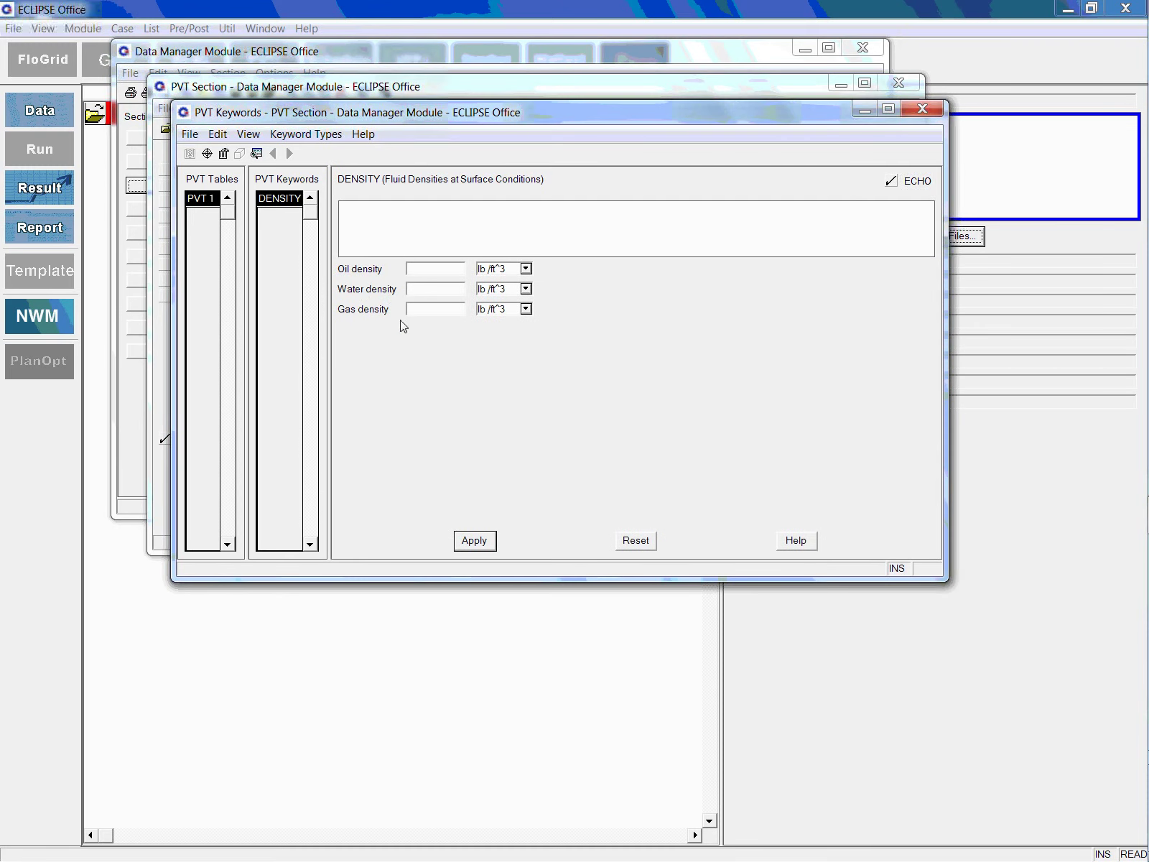
Delete the DENSITY keyword from PVT 1 and close the list of available PVT keywords.
click(224, 154)
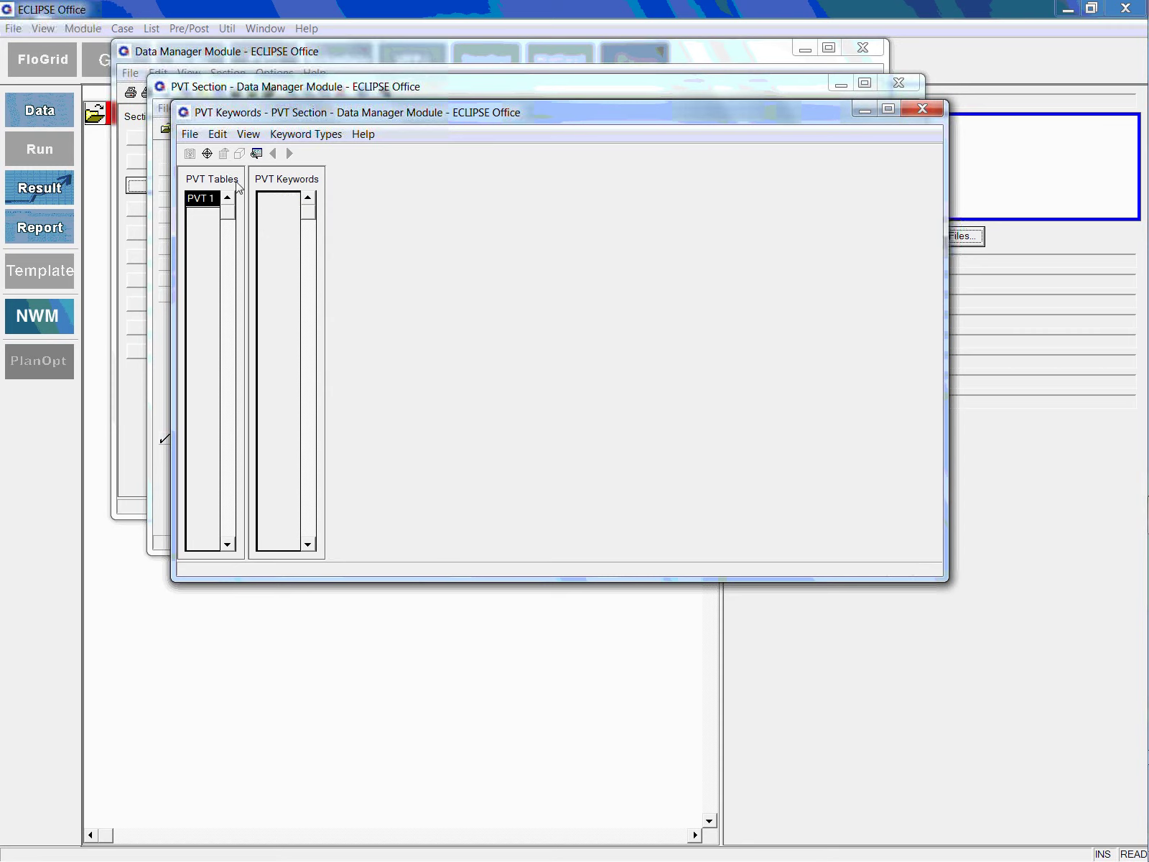
double_click(420, 458)
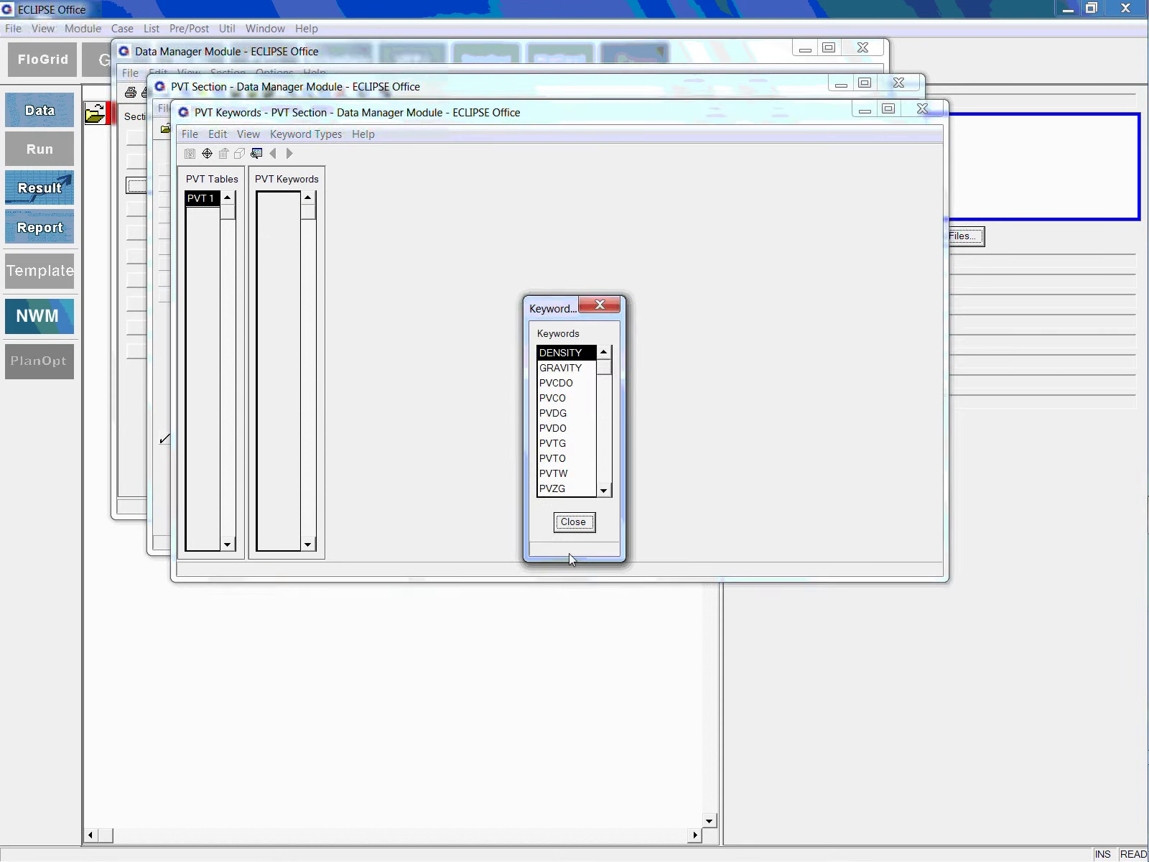
click(579, 520)
Close the PVT keywords and PVT section, accept the prompt to save, and leave the Data Manager.
click(922, 108)
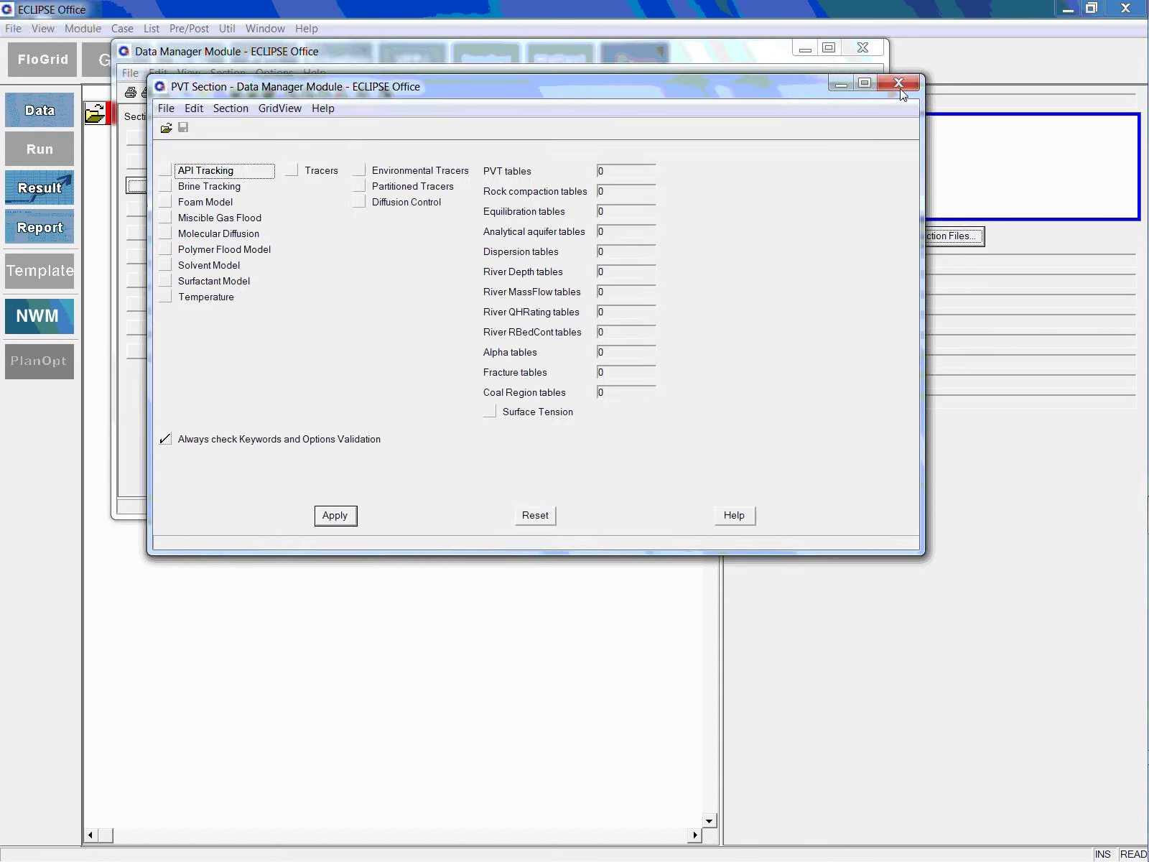
click(898, 83)
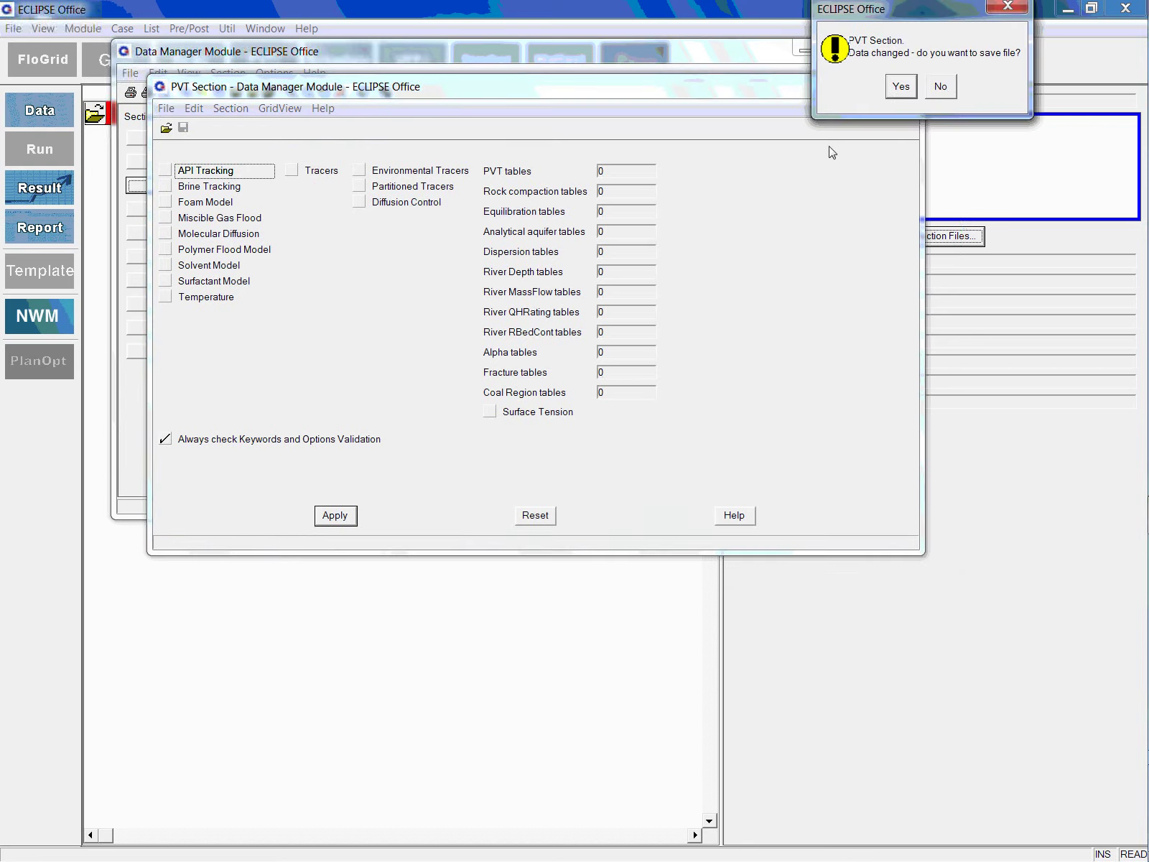
key(Return)
click(867, 50)
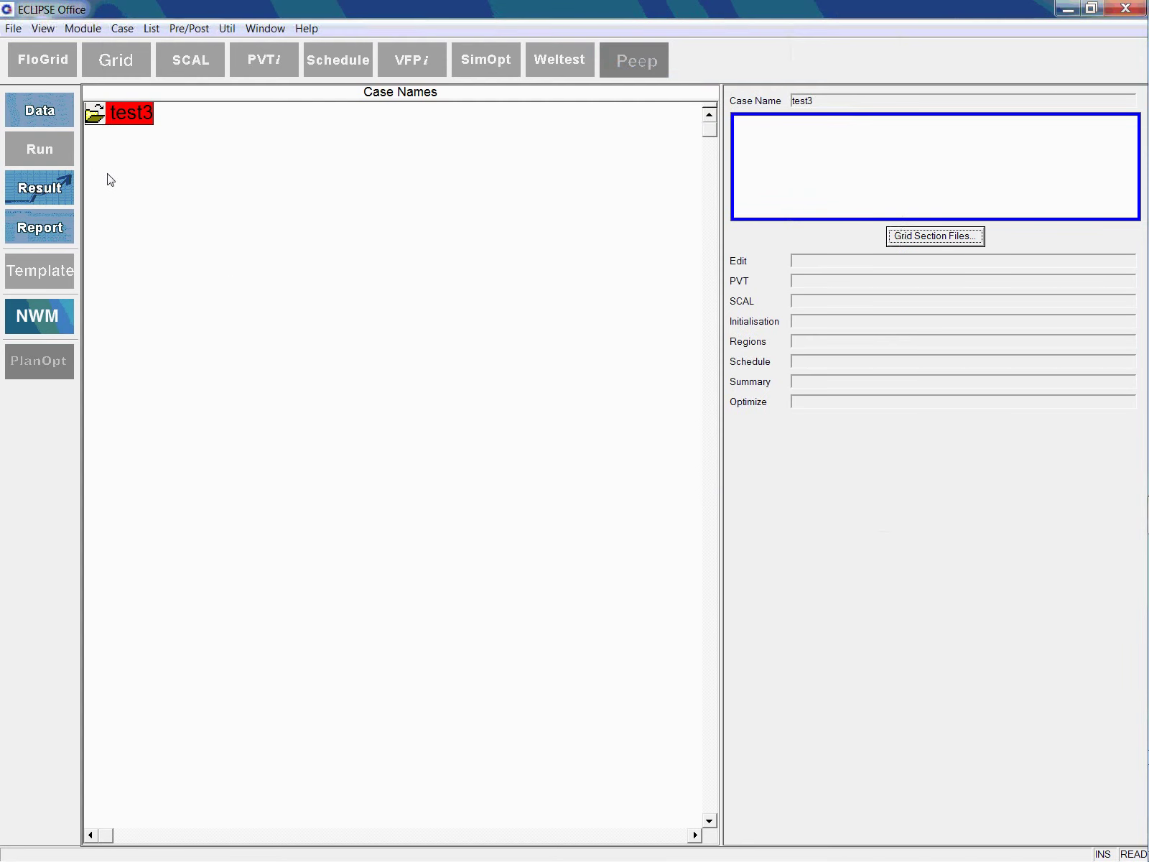
Close the test3 project and open the existing project test.off from New folder (2).
click(13, 29)
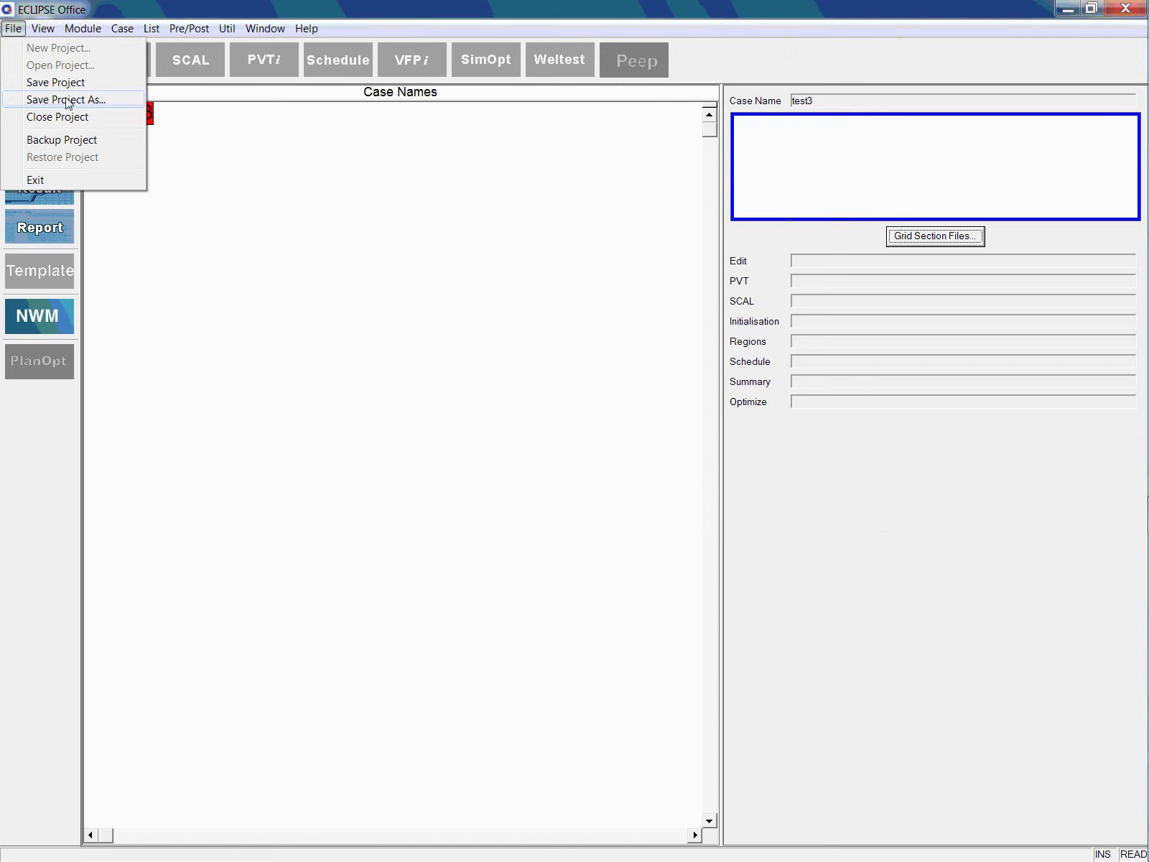
click(58, 116)
click(117, 123)
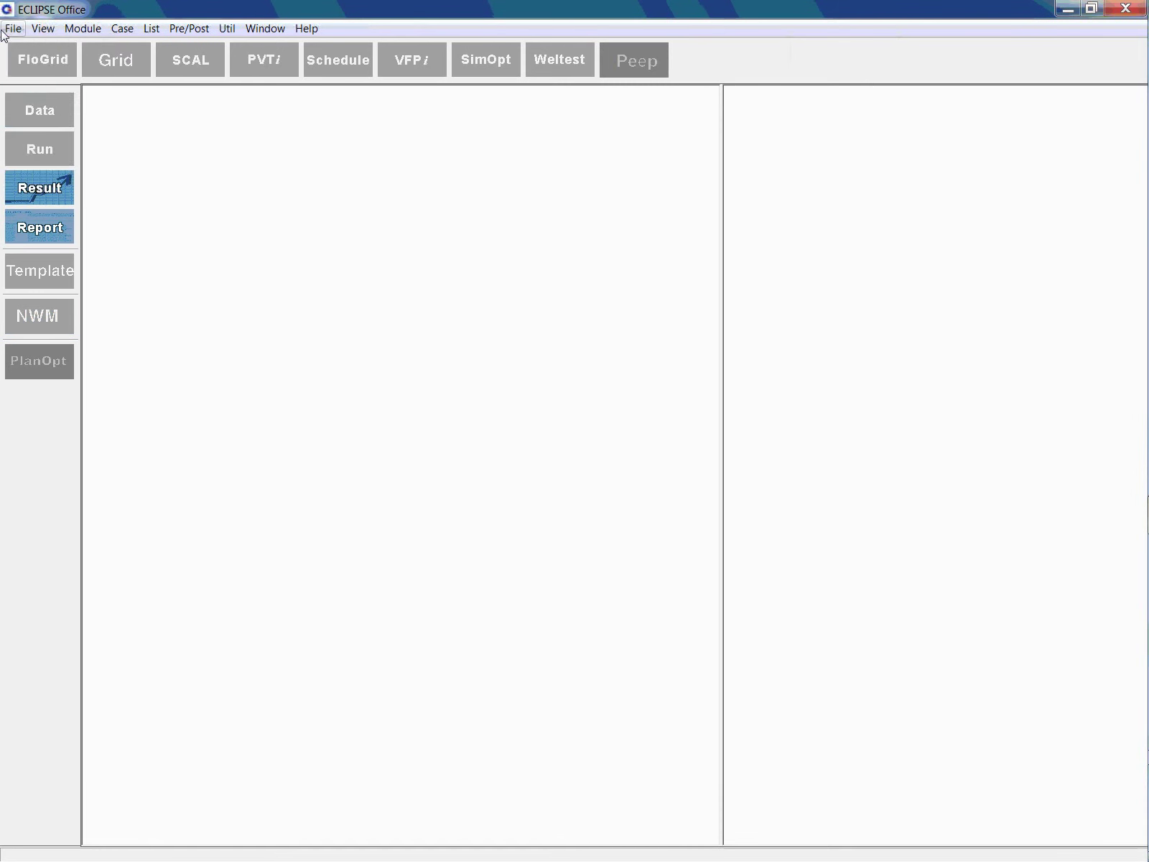
click(10, 29)
click(58, 66)
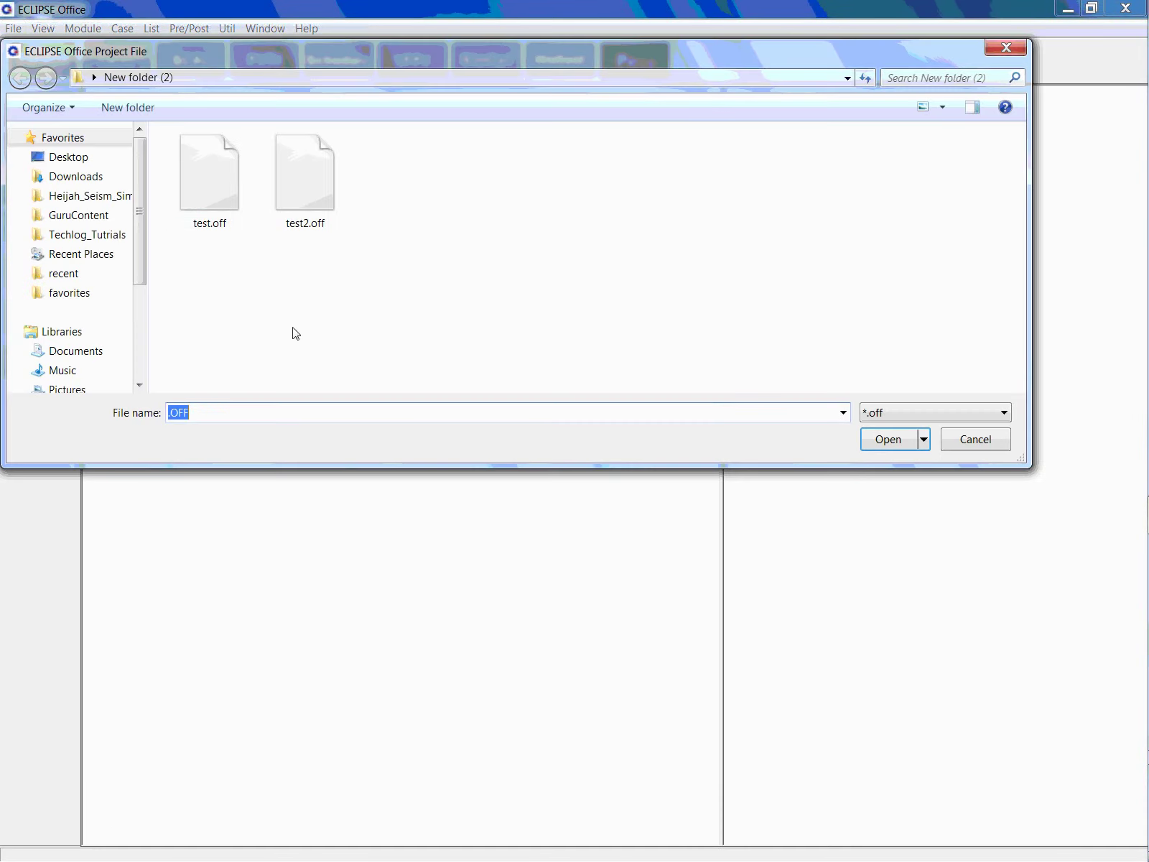
click(213, 198)
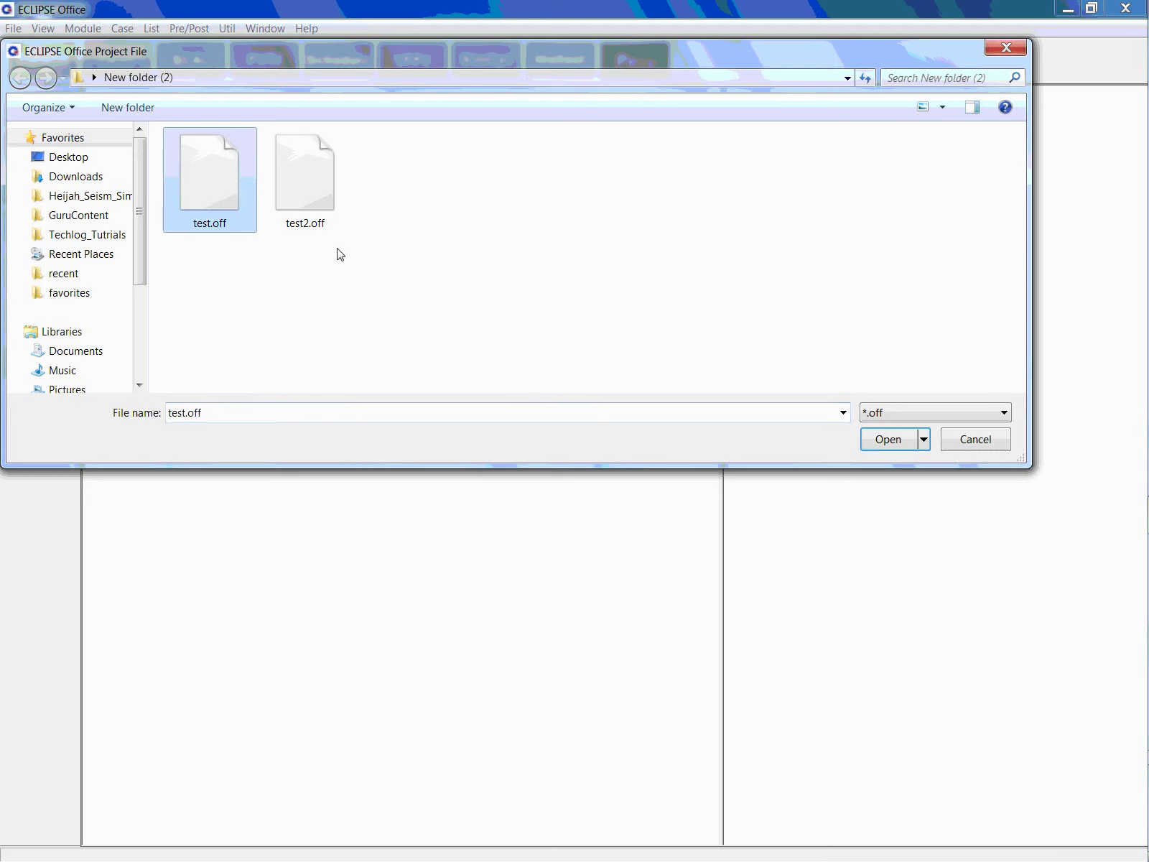
click(897, 439)
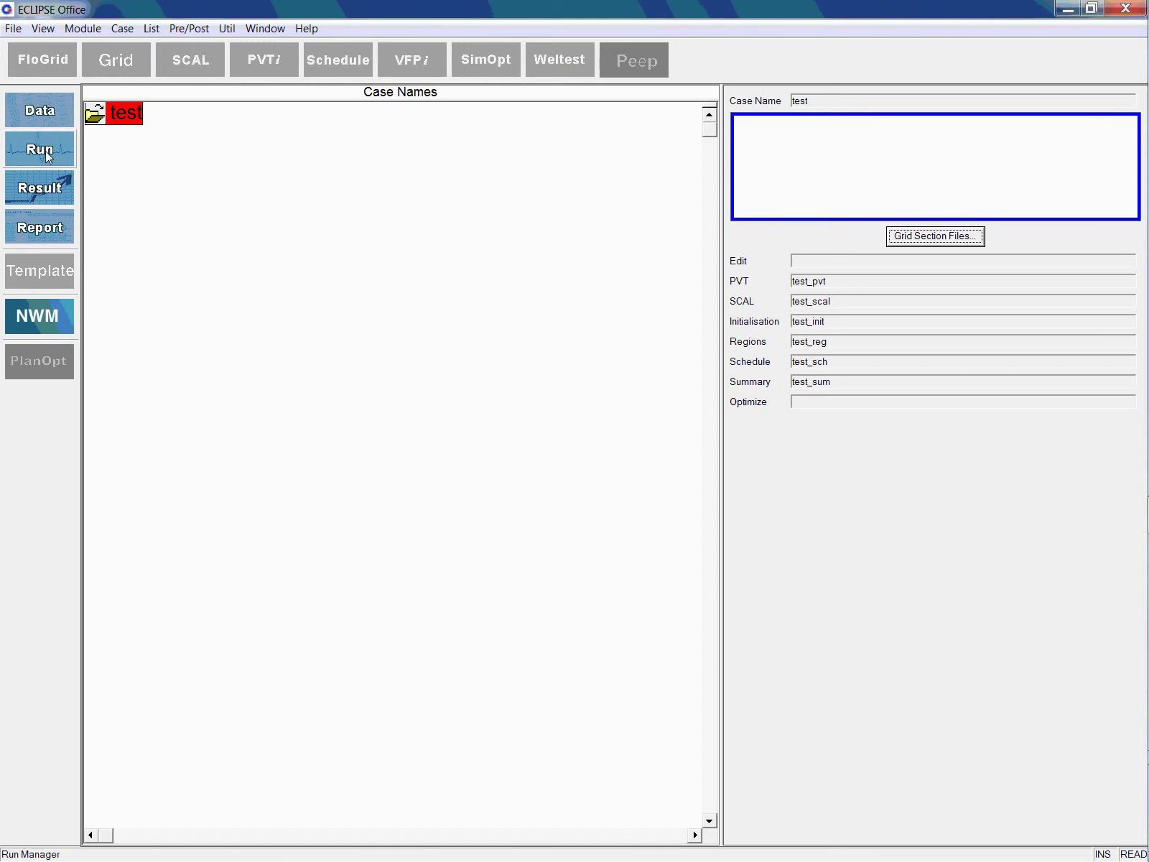
Examine the SCAL section's water/oil (SWOF) and gas/oil (SGOF) saturation function tables of the test case.
click(46, 154)
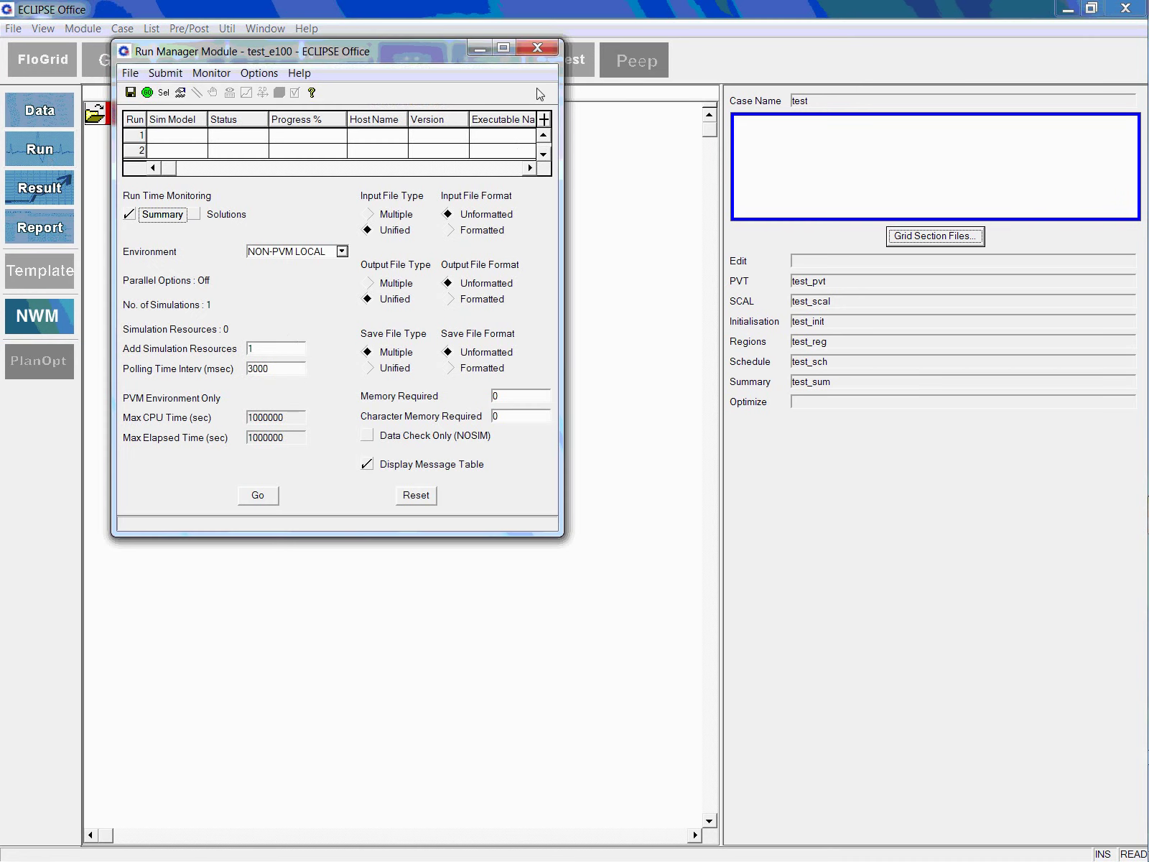
click(537, 47)
click(34, 119)
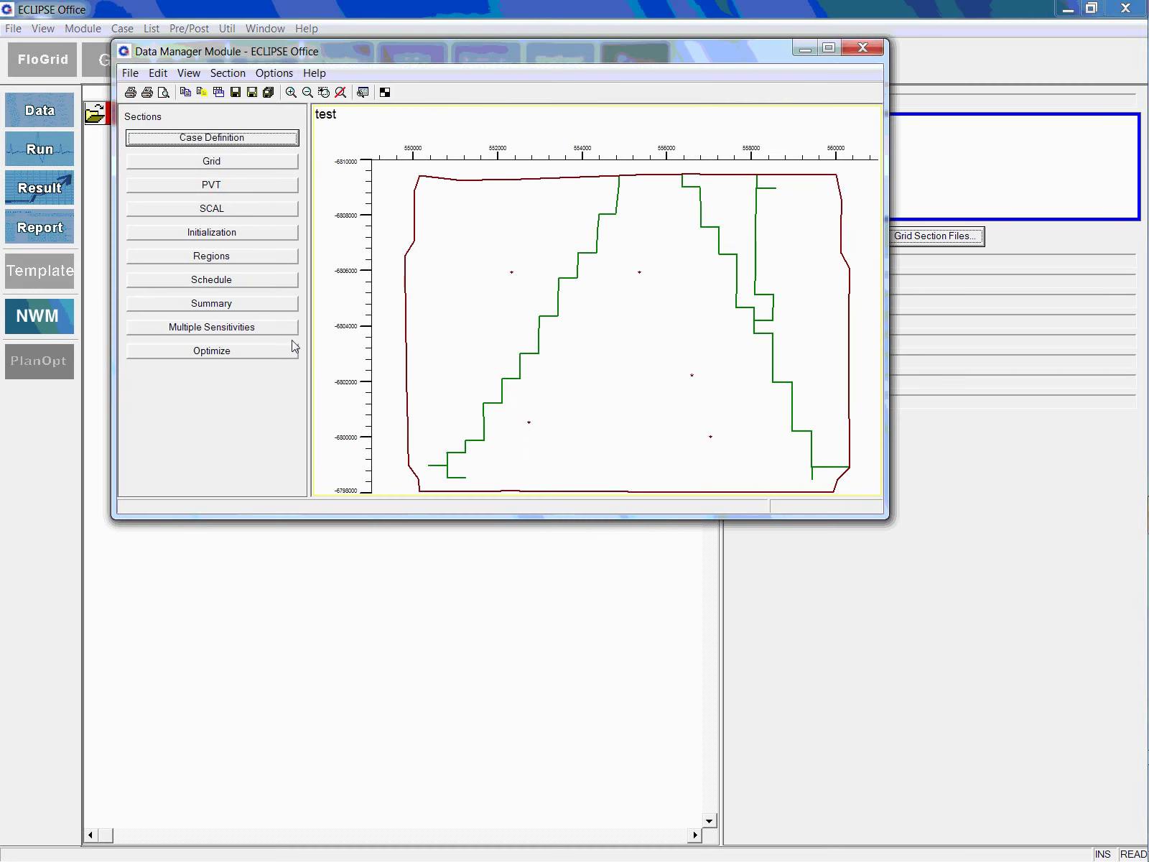
click(244, 216)
click(278, 109)
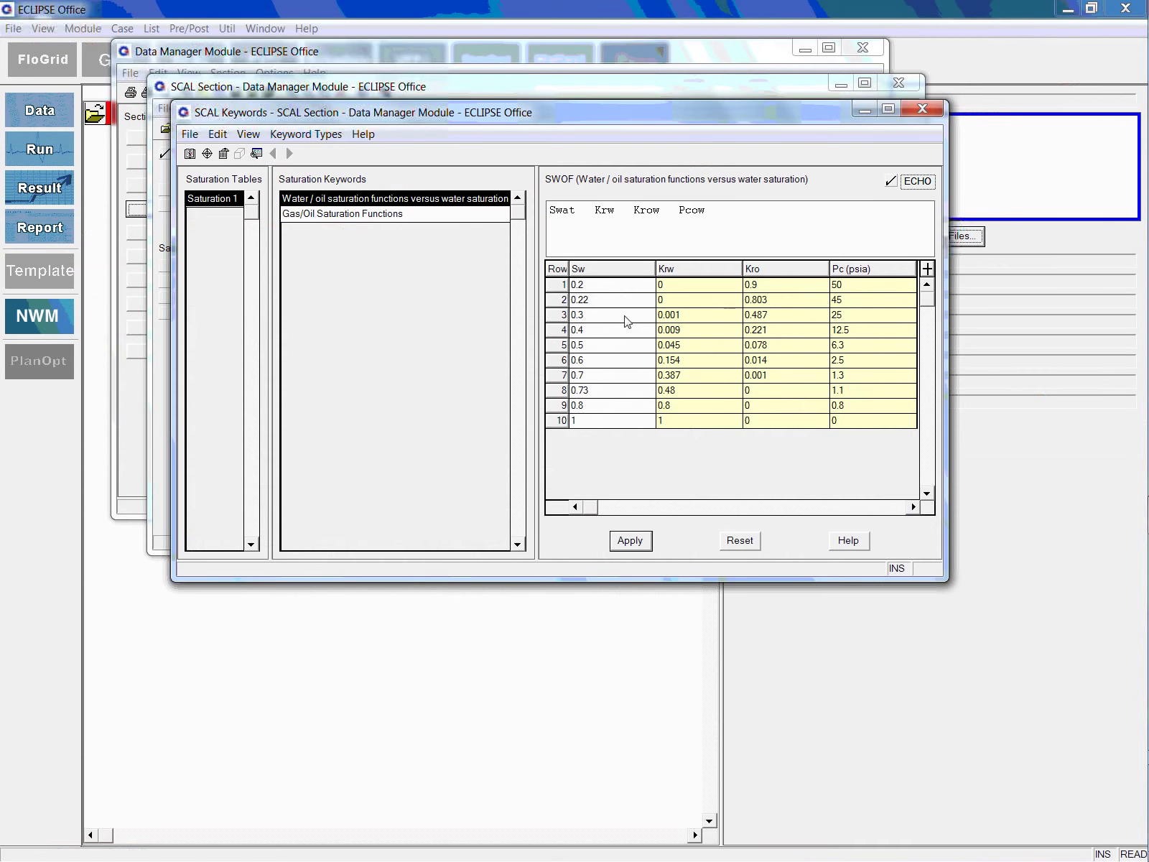
click(354, 214)
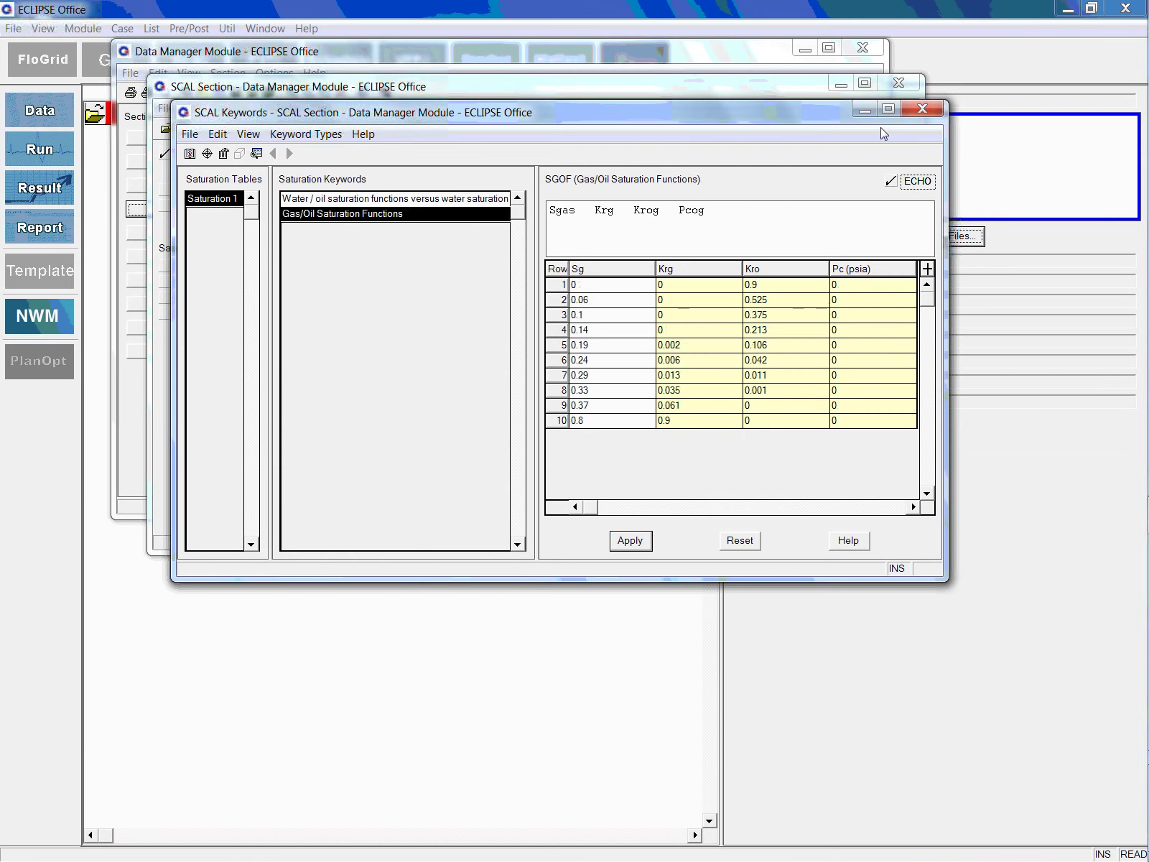
click(923, 108)
click(896, 83)
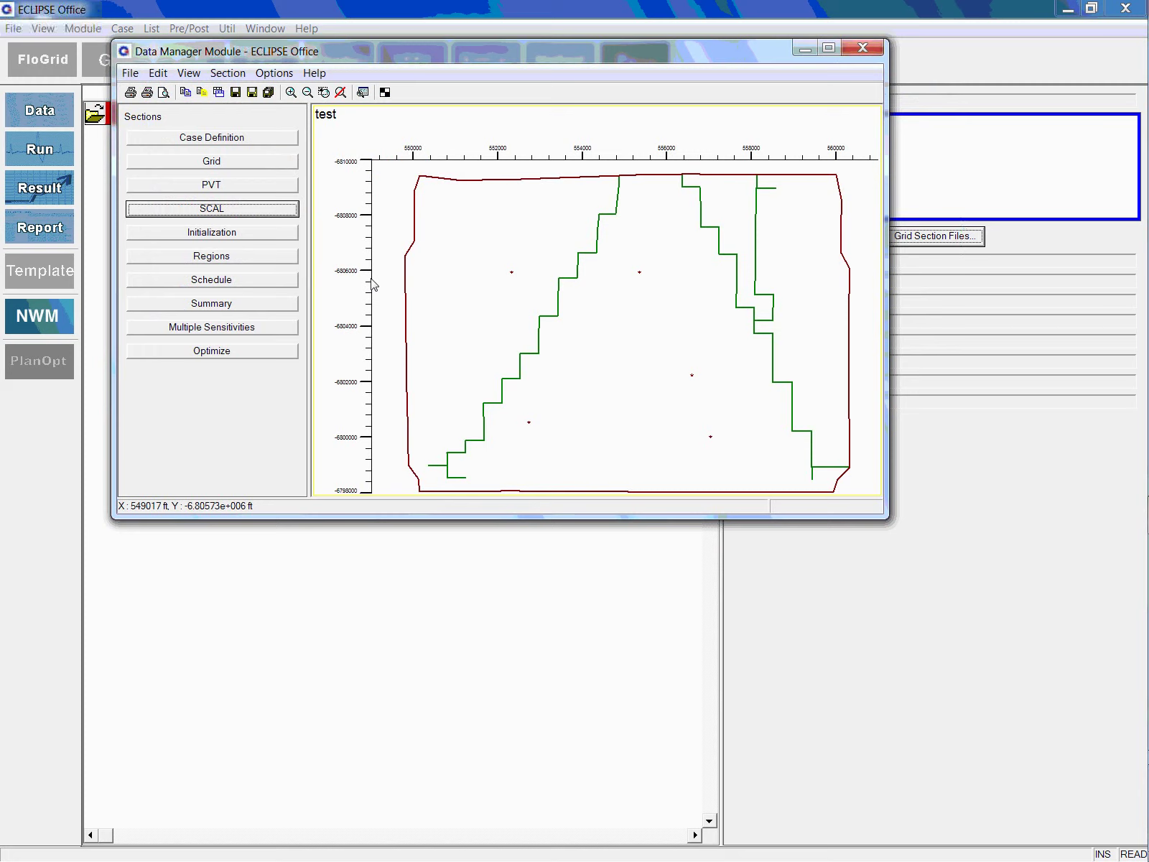
Review the Initialization section's equilibration data, Rs versus depth table, and miscellaneous print output keyword.
click(224, 233)
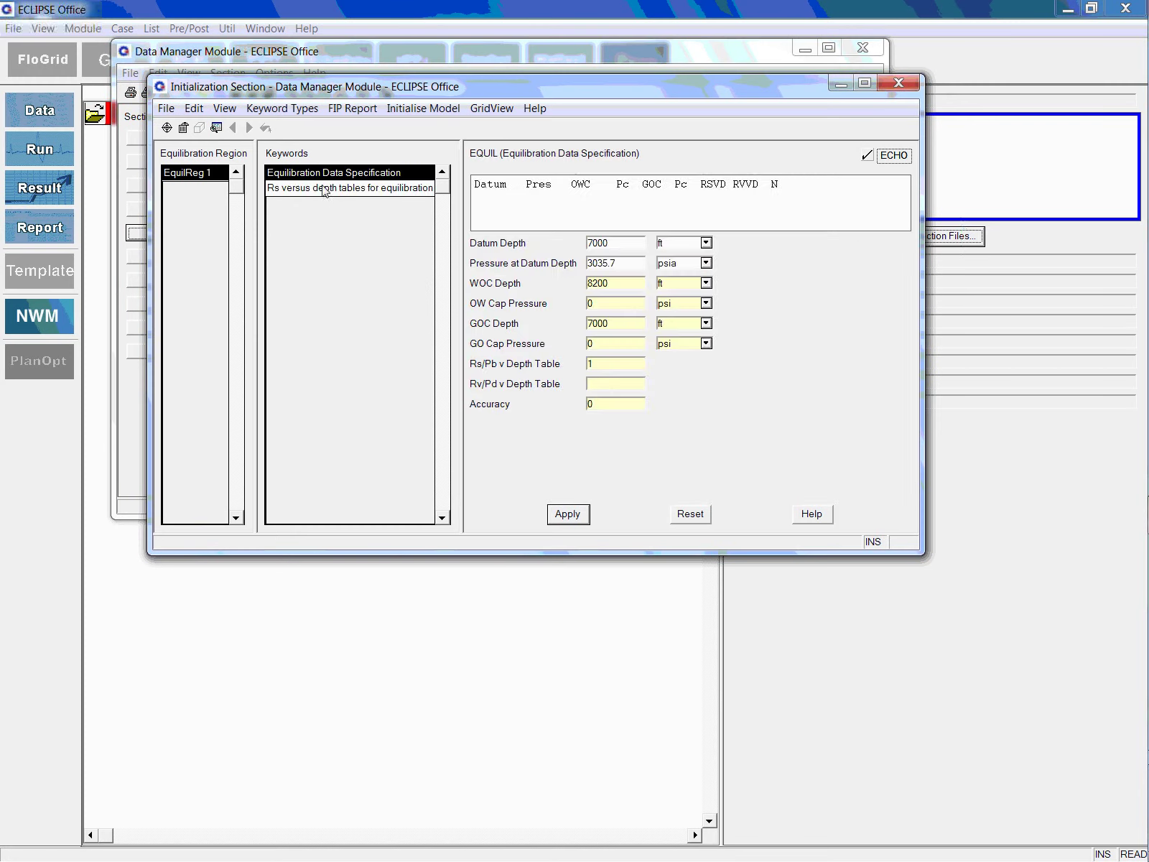
click(323, 188)
click(262, 108)
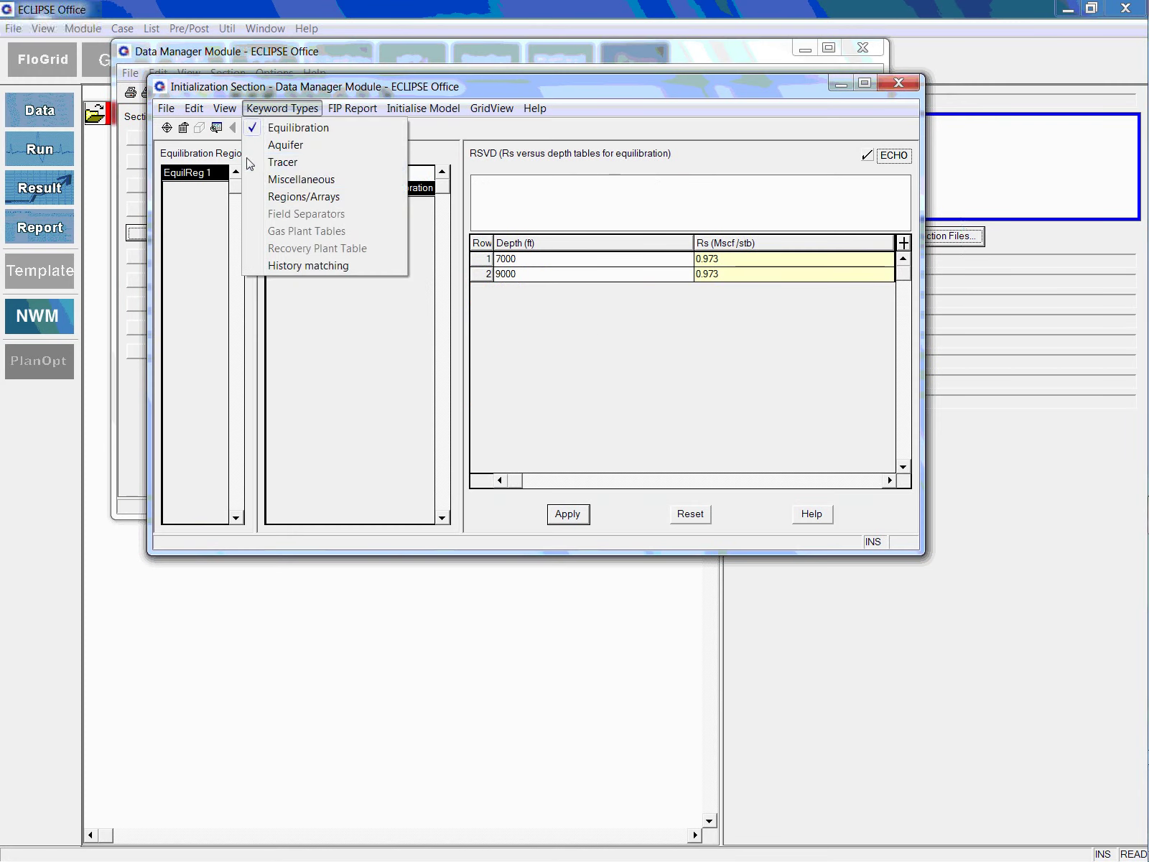
click(287, 180)
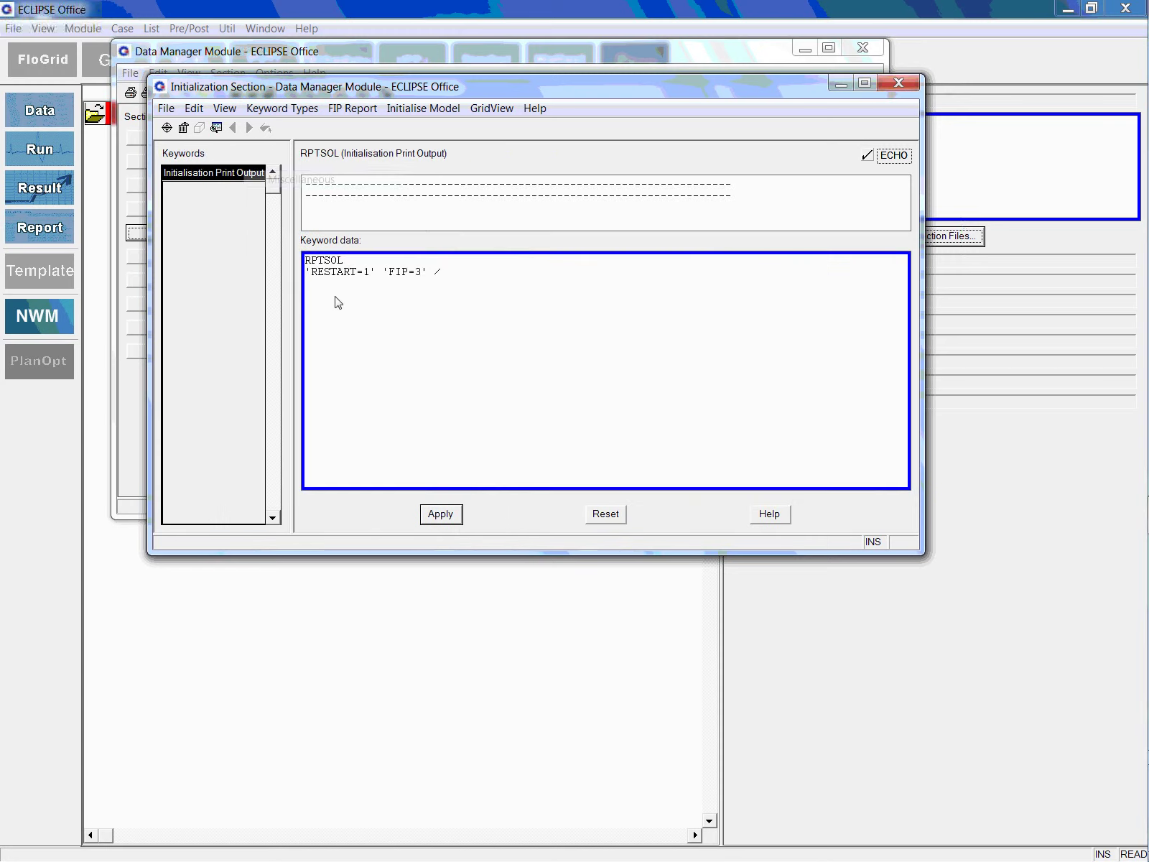
click(897, 83)
click(863, 48)
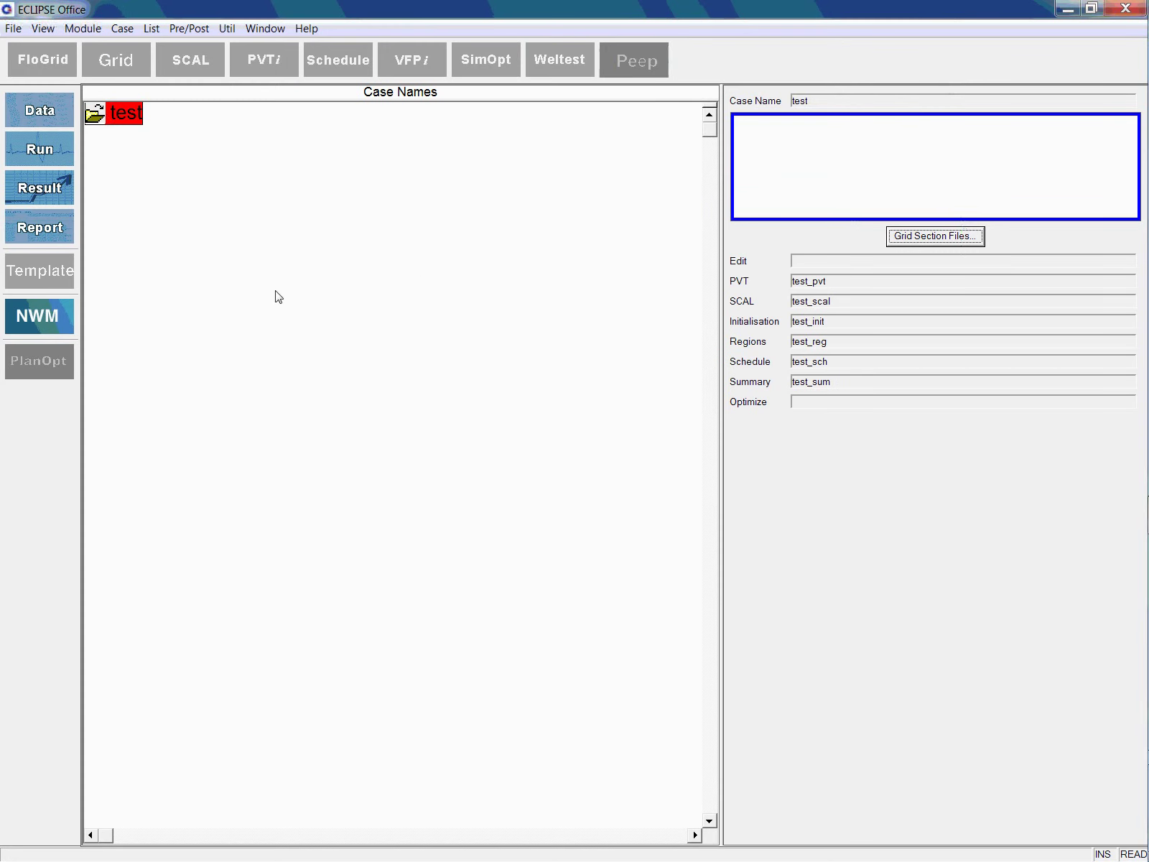
Review the Schedule section's dates, the PROD3 historical production data and the PROD3 well specification.
click(50, 127)
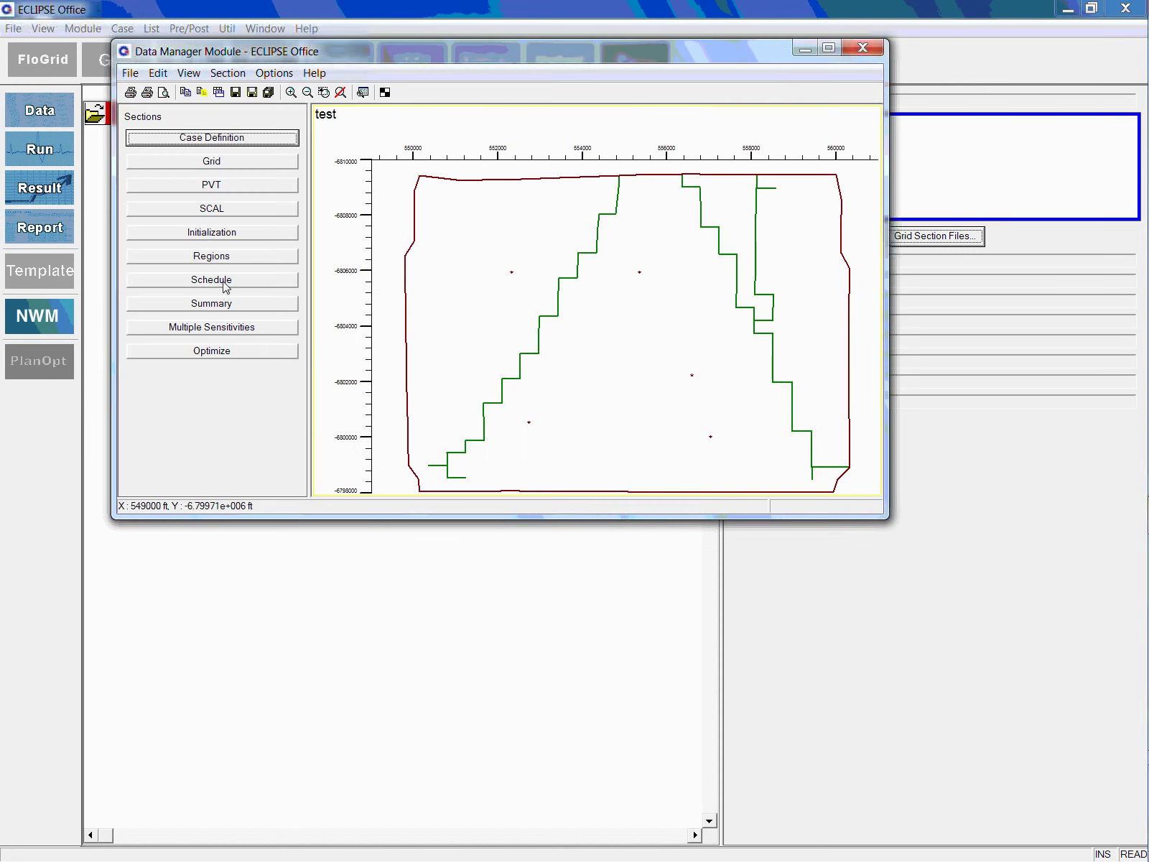
click(211, 279)
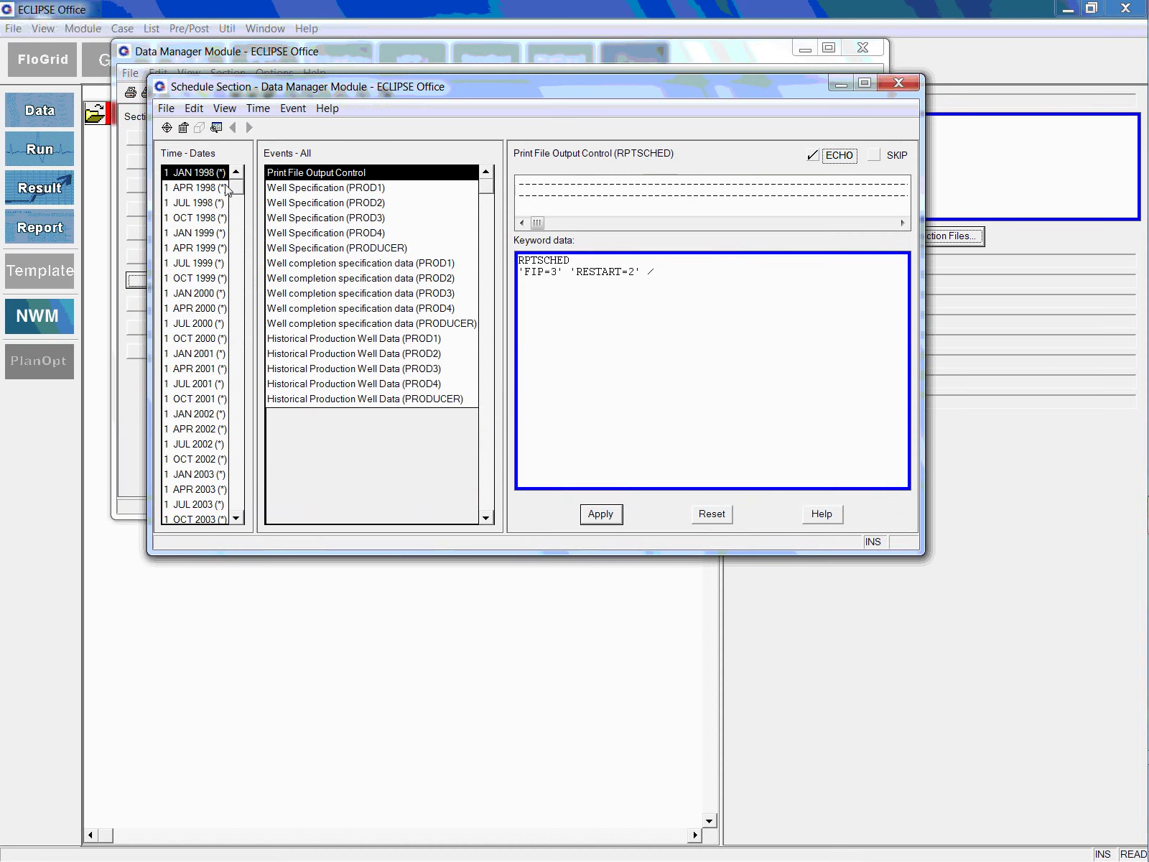
drag(238, 190, 239, 543)
click(320, 369)
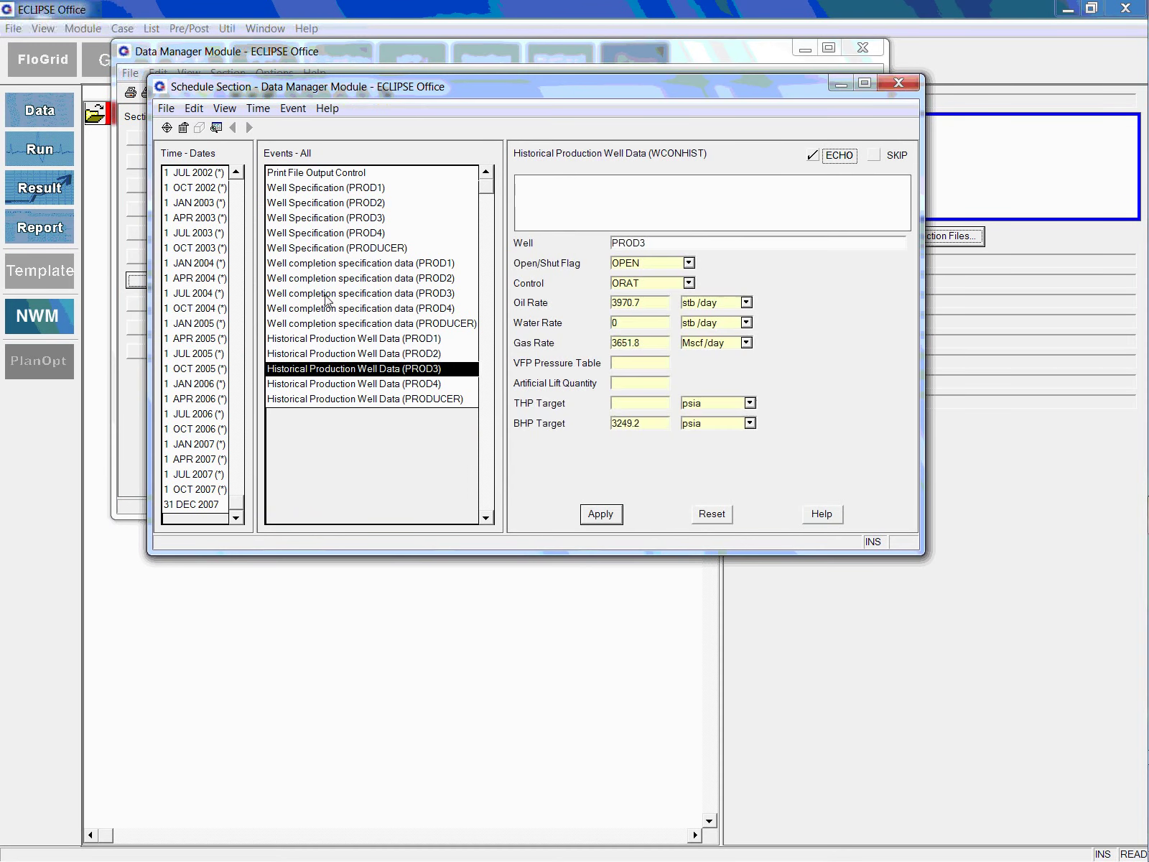
click(323, 217)
click(897, 83)
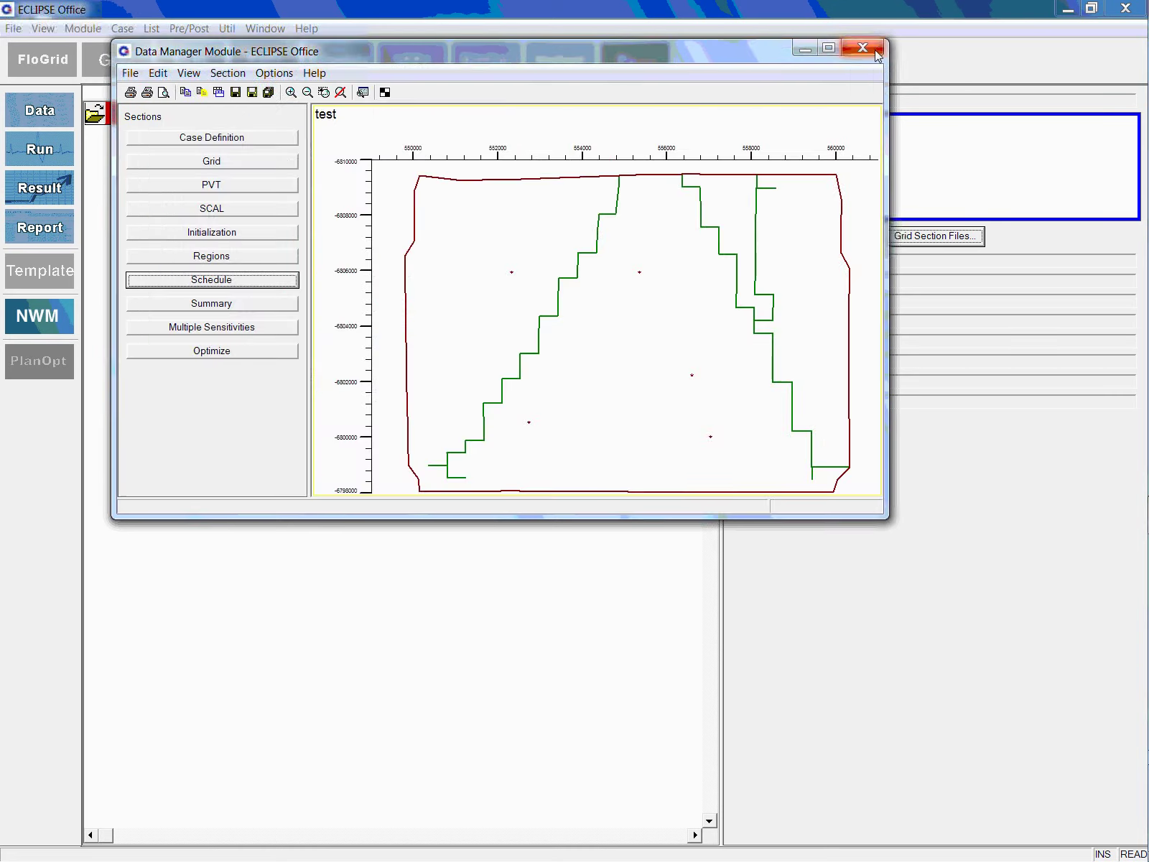
click(863, 47)
Run the test case with Data Check Only (NOSIM), overwriting test_e100.data, and close the messages table and run manager.
click(63, 153)
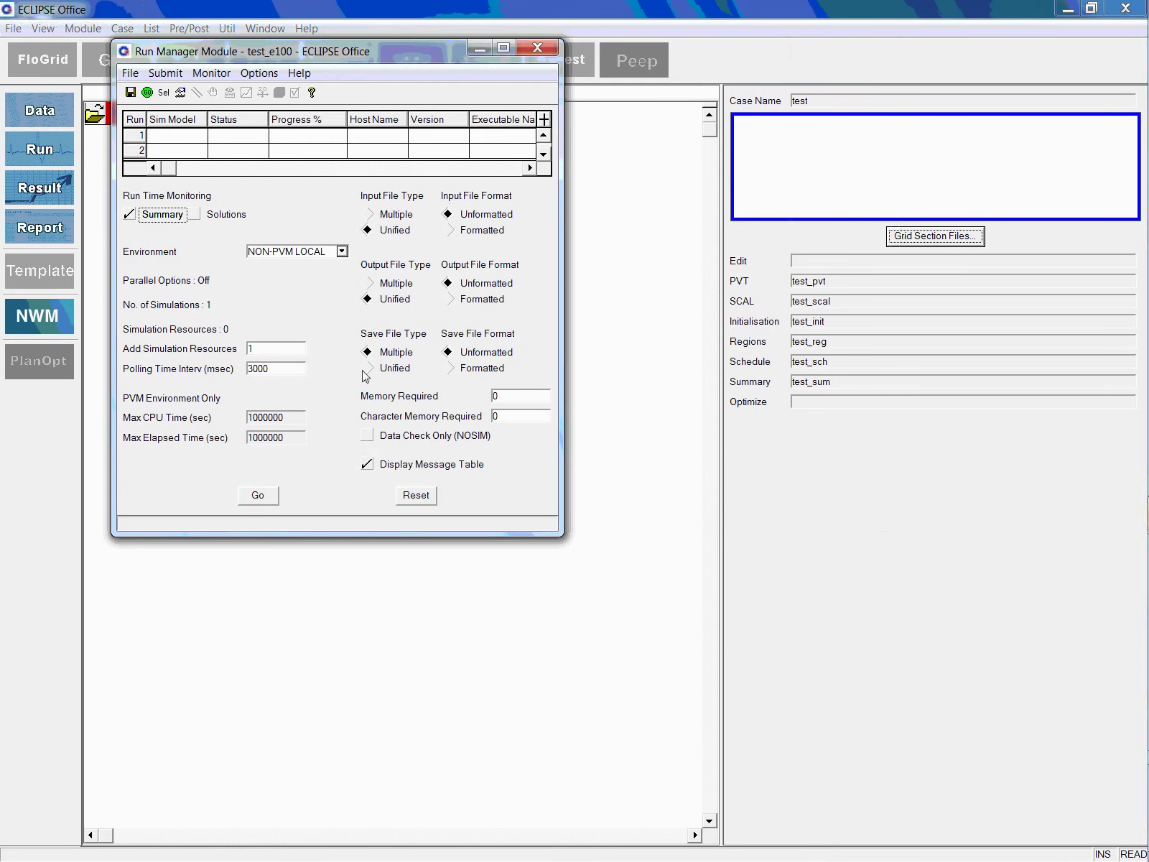
click(367, 436)
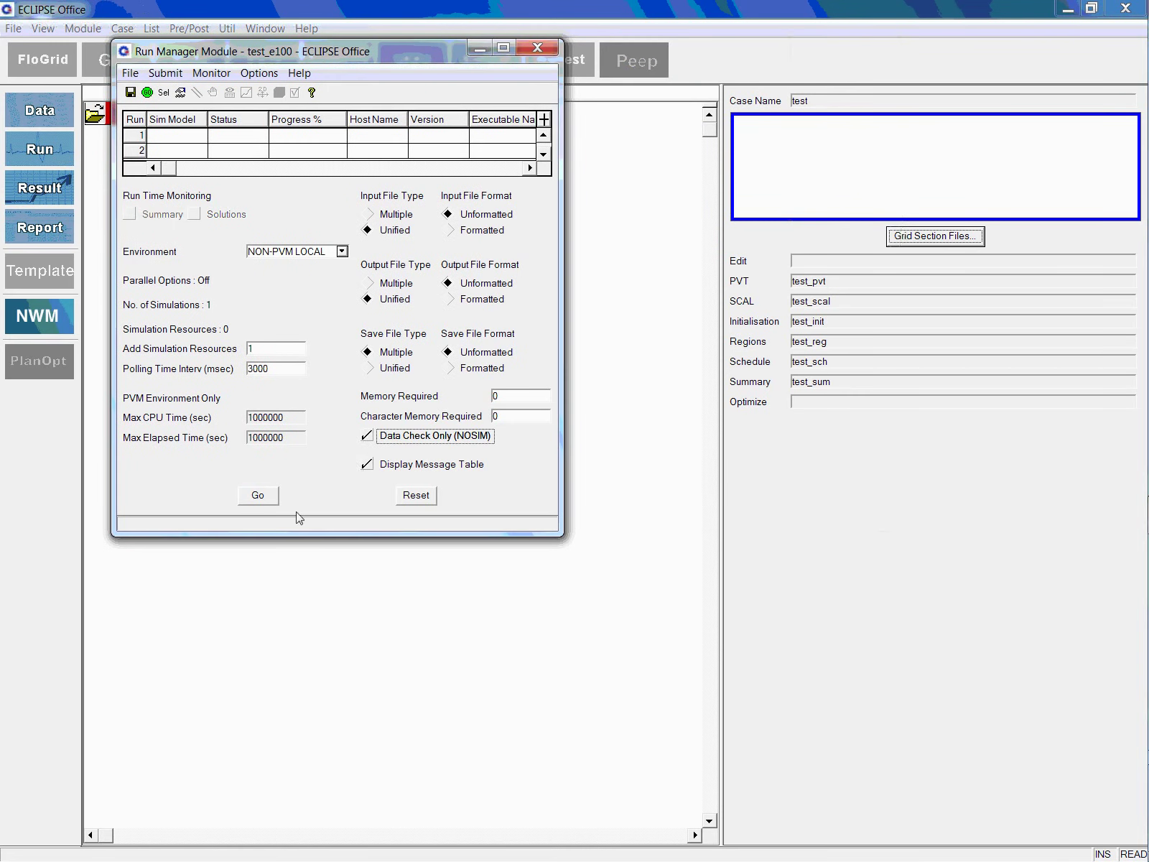
click(258, 495)
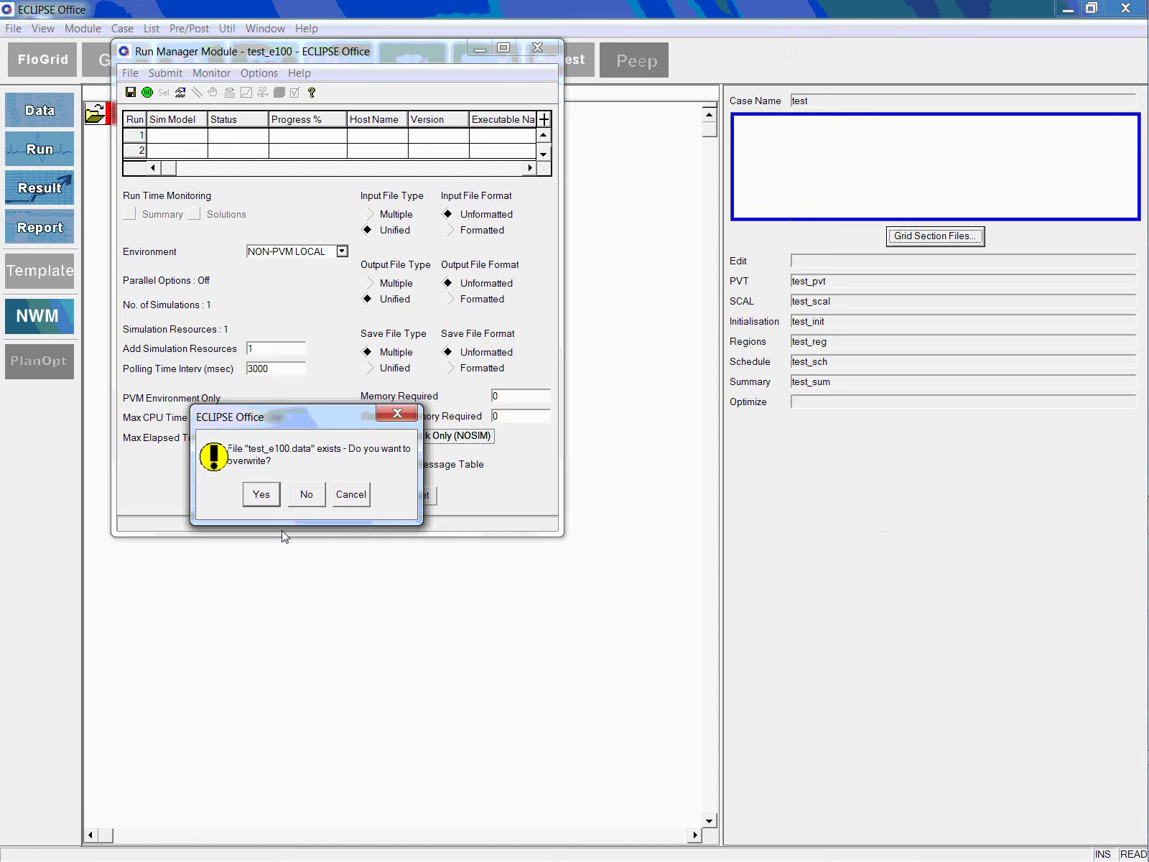
click(261, 495)
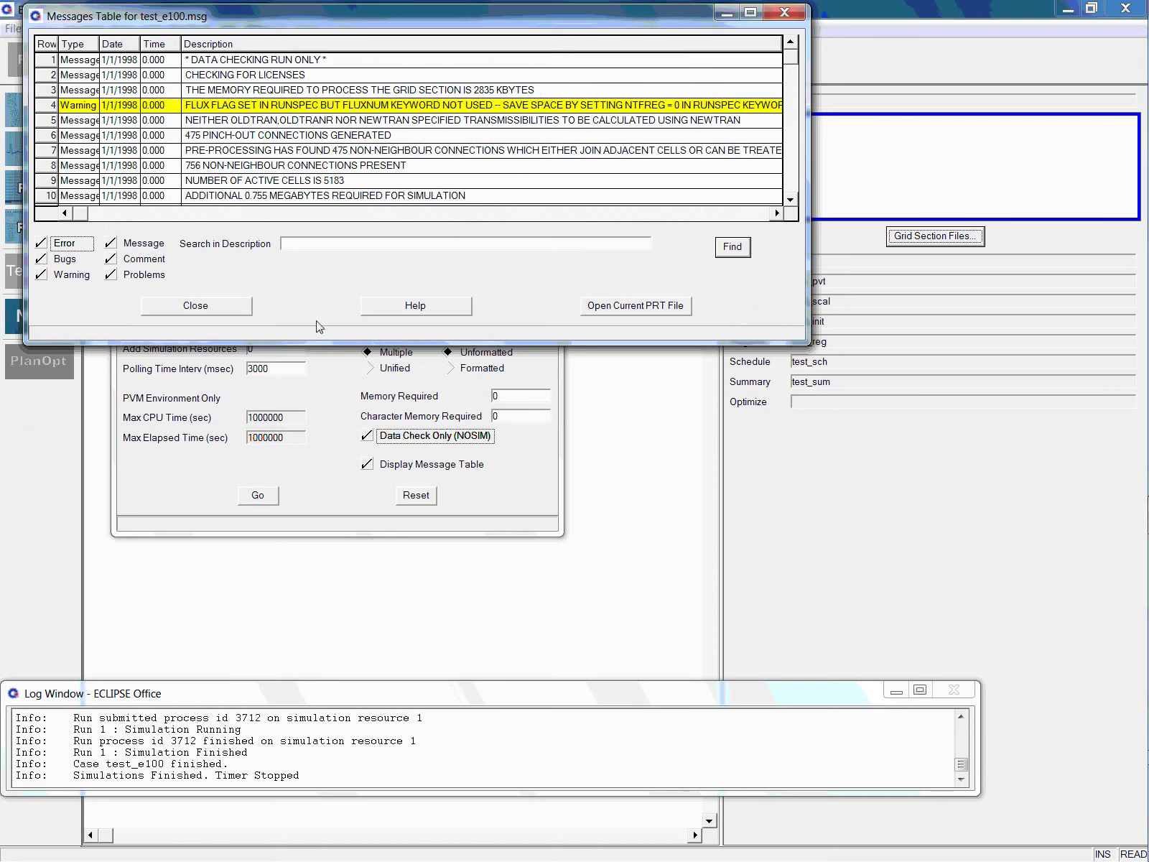
click(223, 310)
click(538, 47)
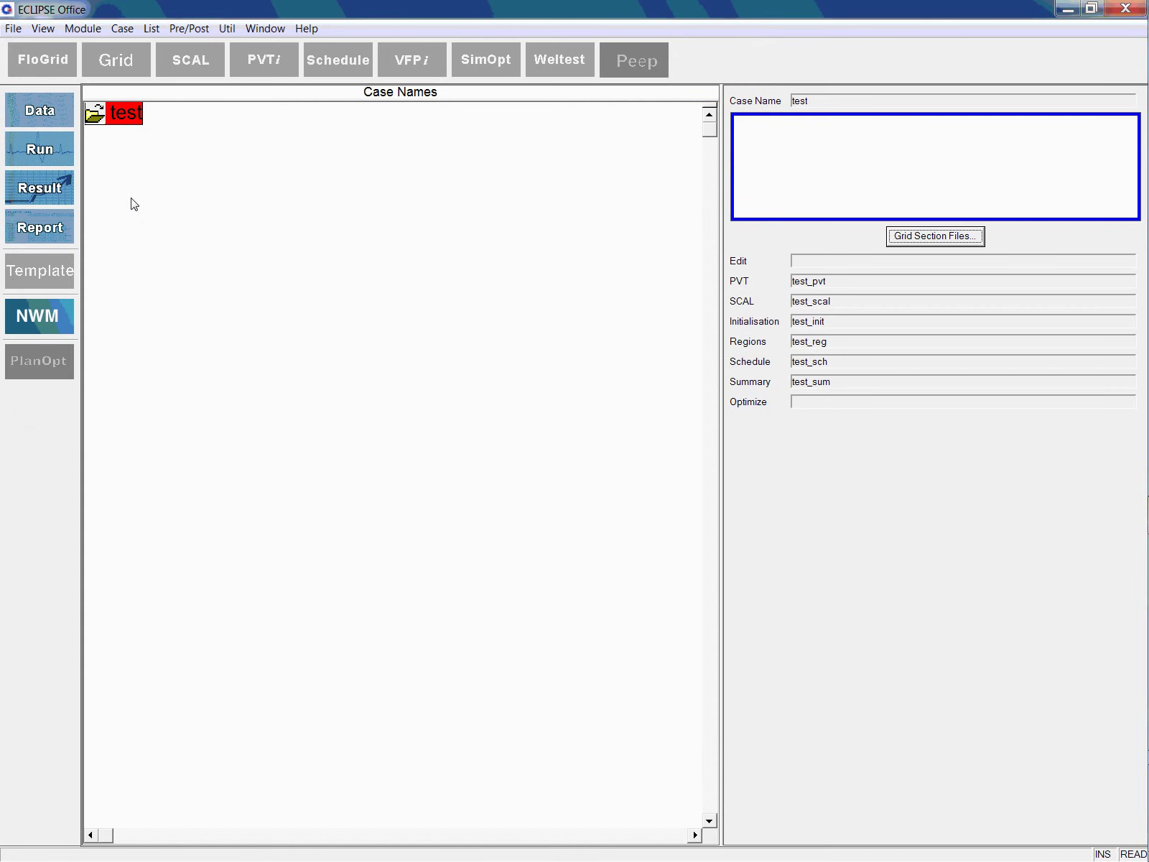
Try to load all summary vectors from TEST_E100.SMSPEC into the Result Viewer.
click(40, 188)
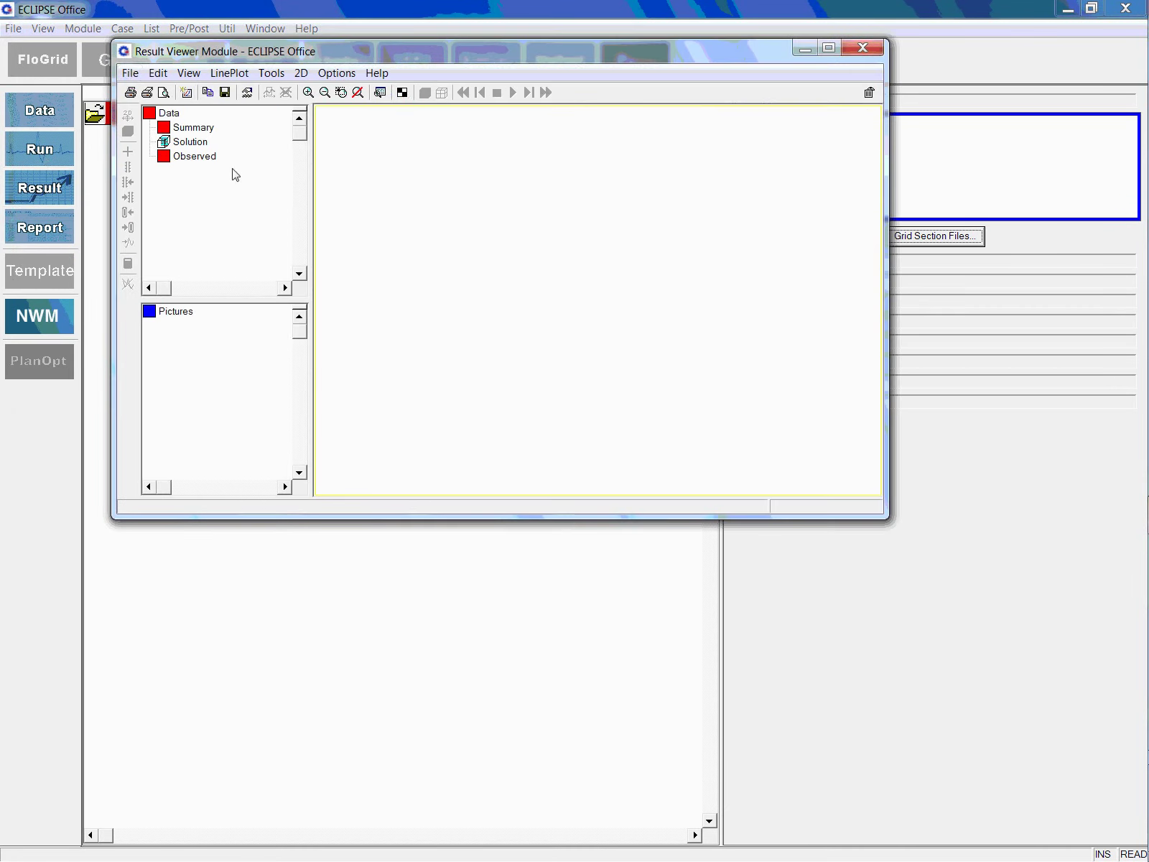
click(130, 74)
mouse_move(230, 113)
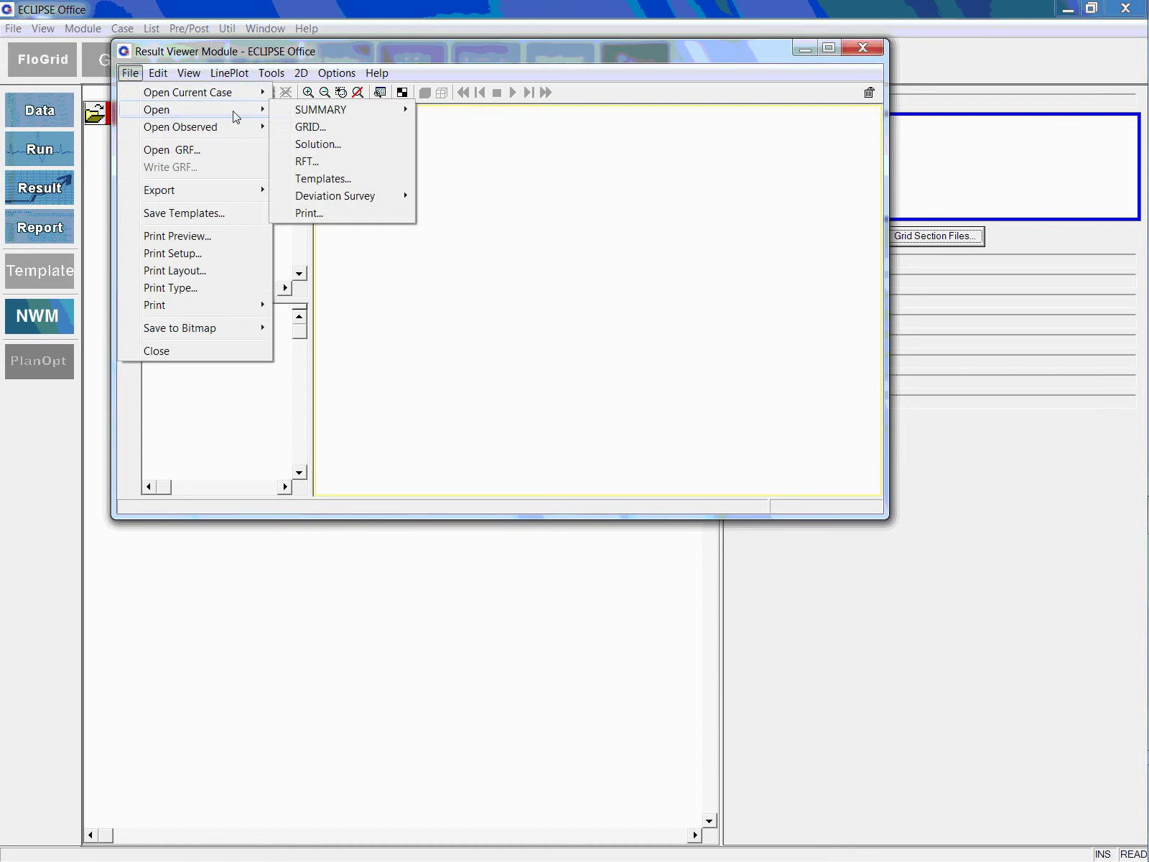
mouse_move(395, 113)
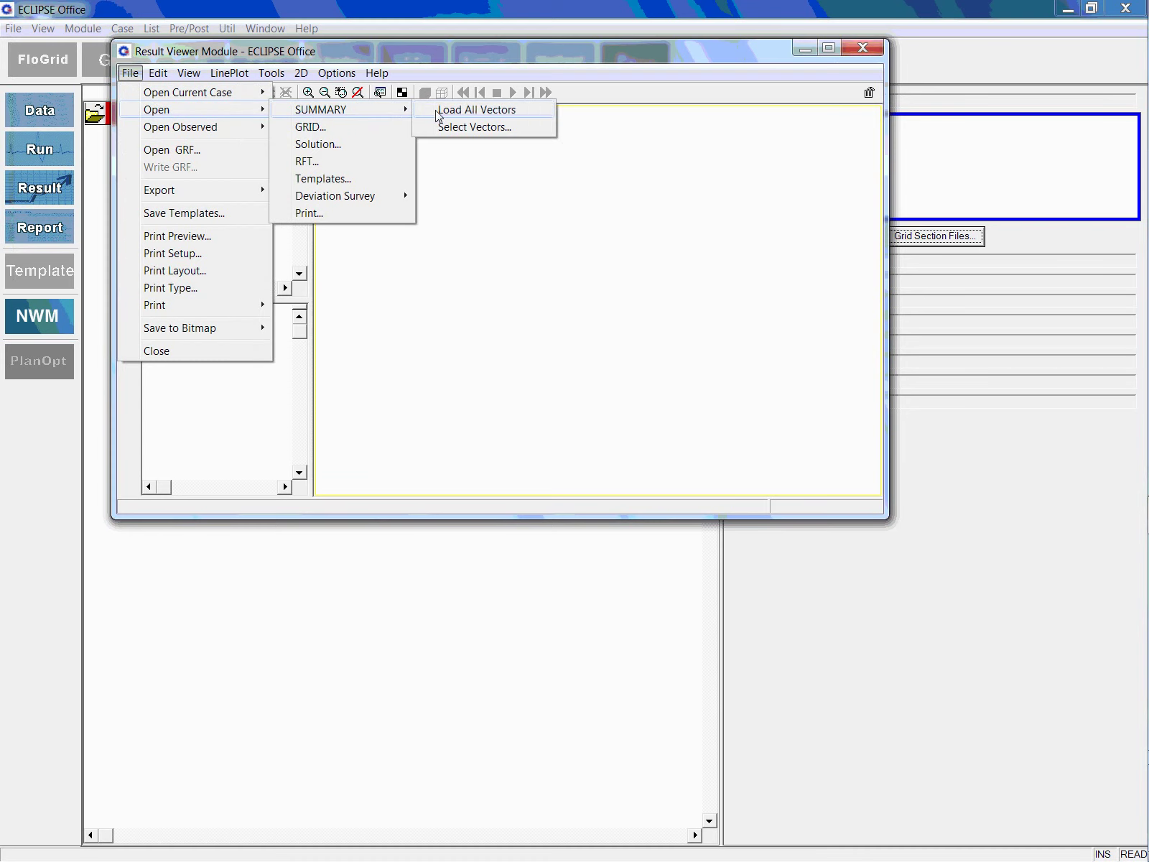
click(438, 112)
click(327, 222)
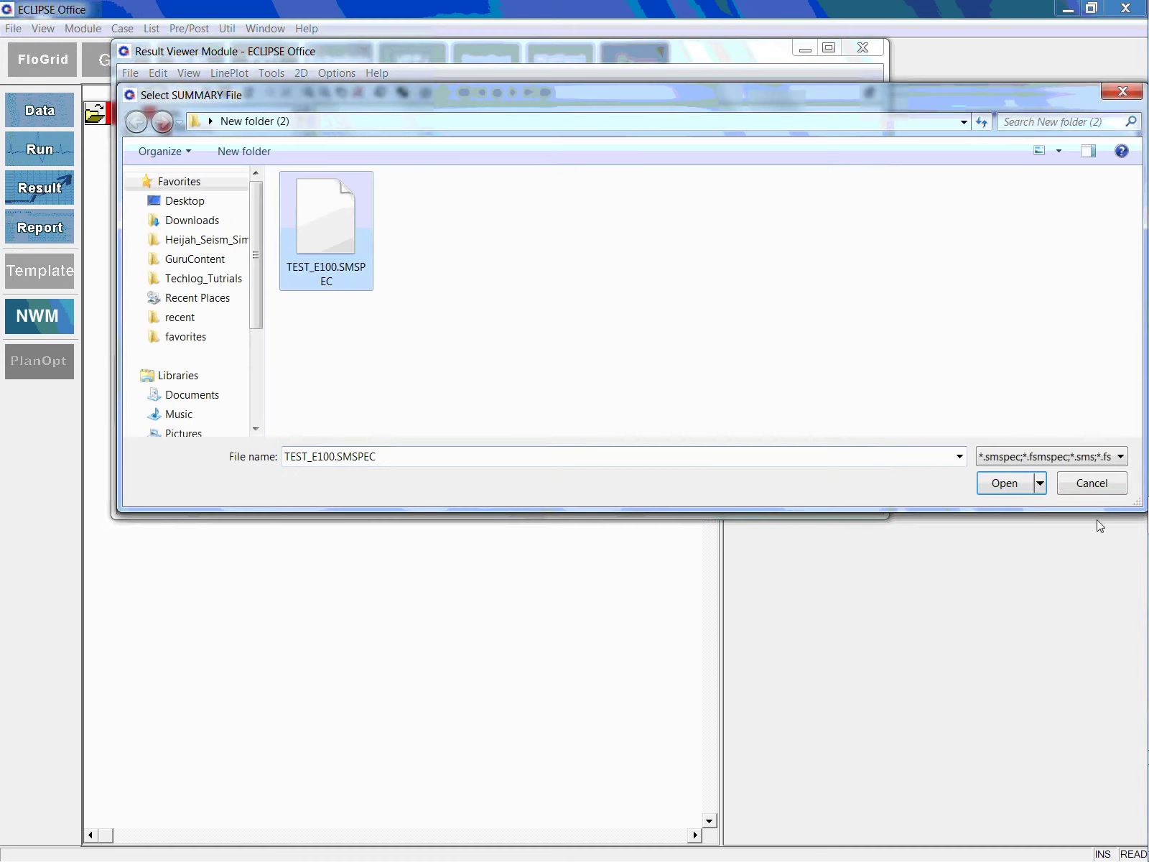
click(1018, 482)
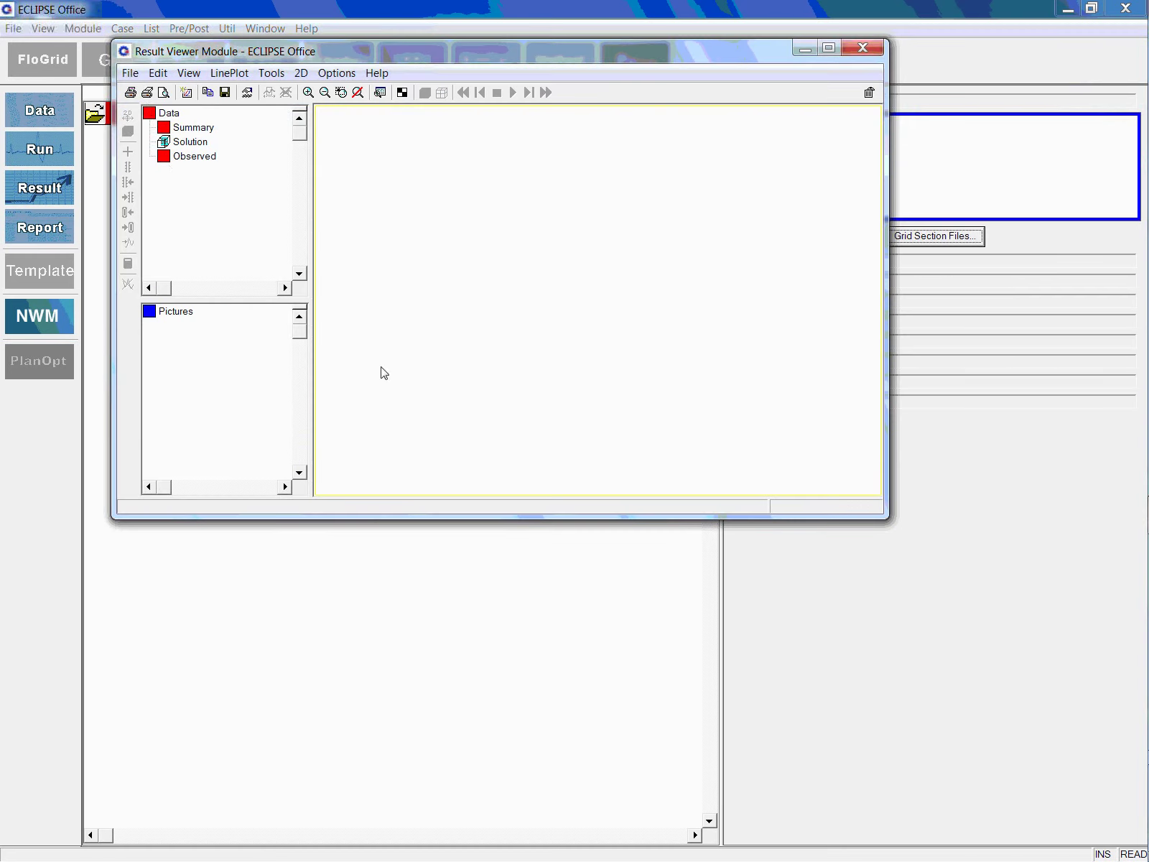
Import the TEST_E100 solution with its EGRID, INIT and unified restart files and maximize the Result Viewer.
click(130, 73)
mouse_move(160, 110)
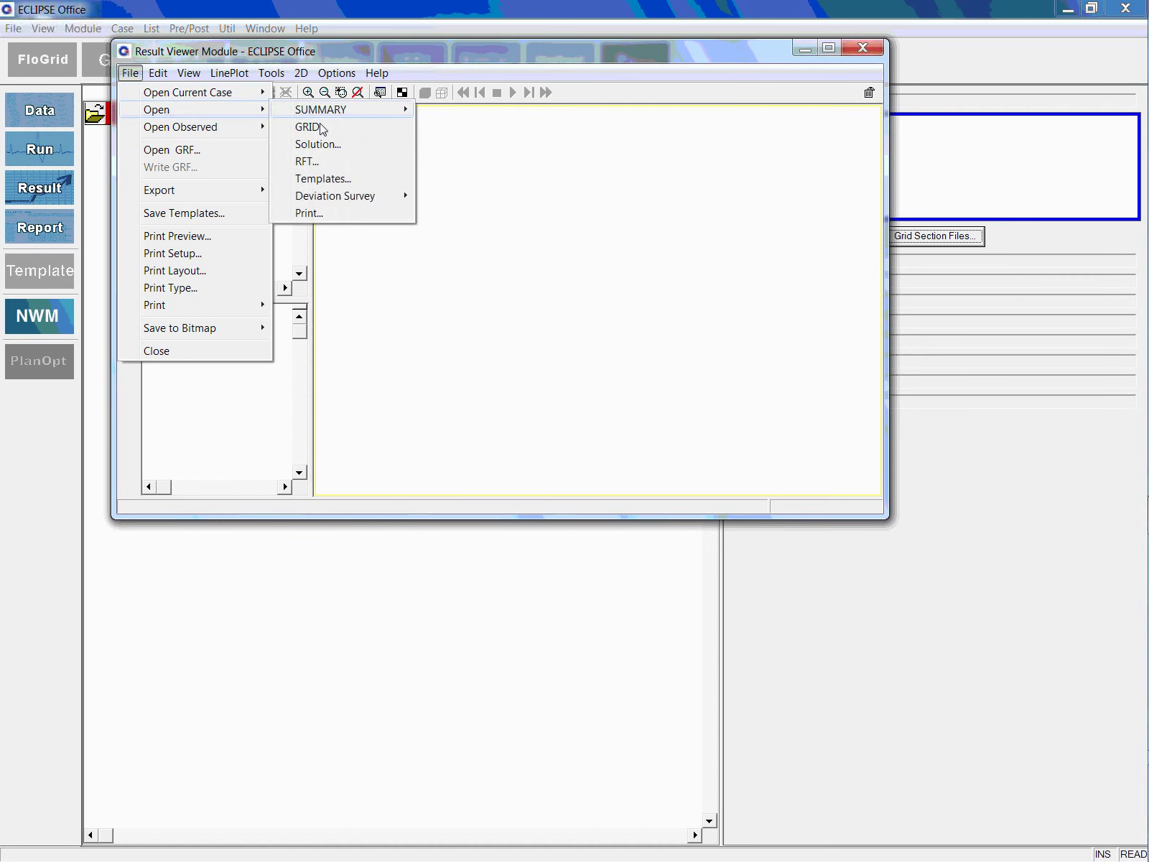
click(327, 144)
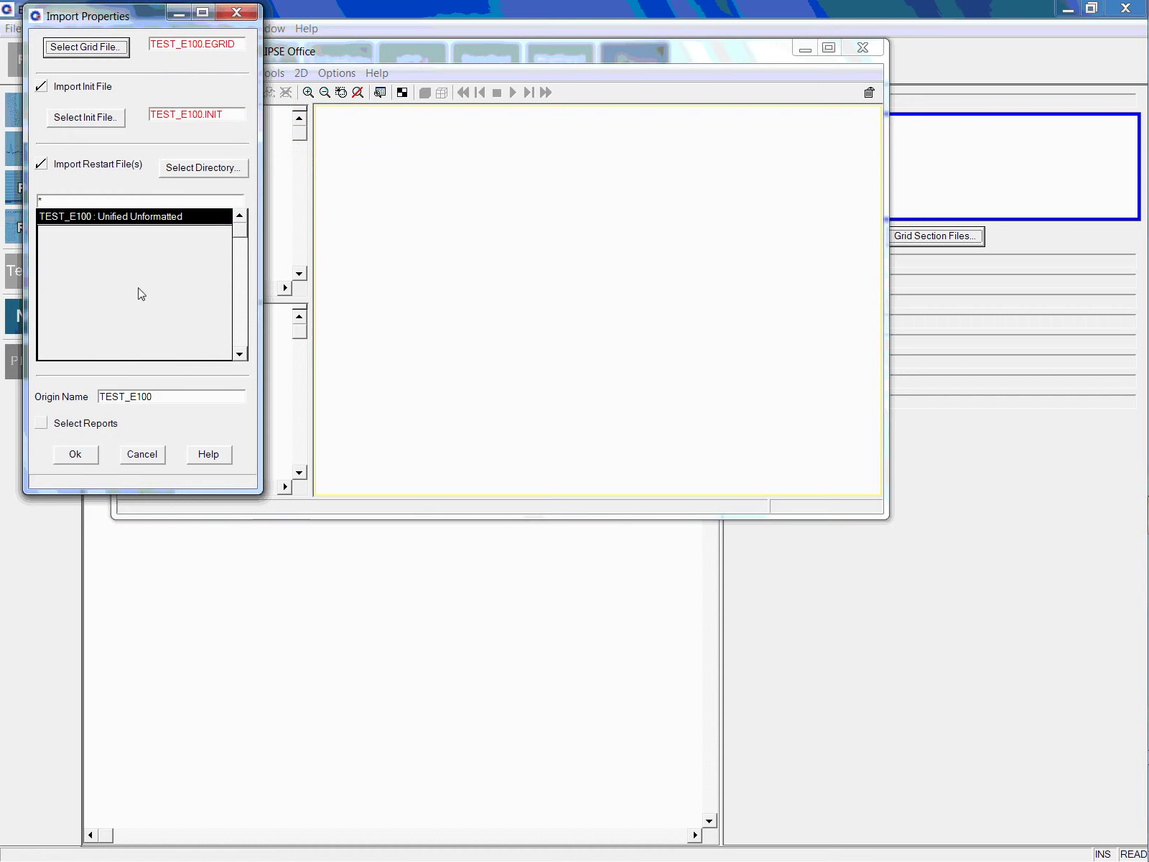
click(75, 458)
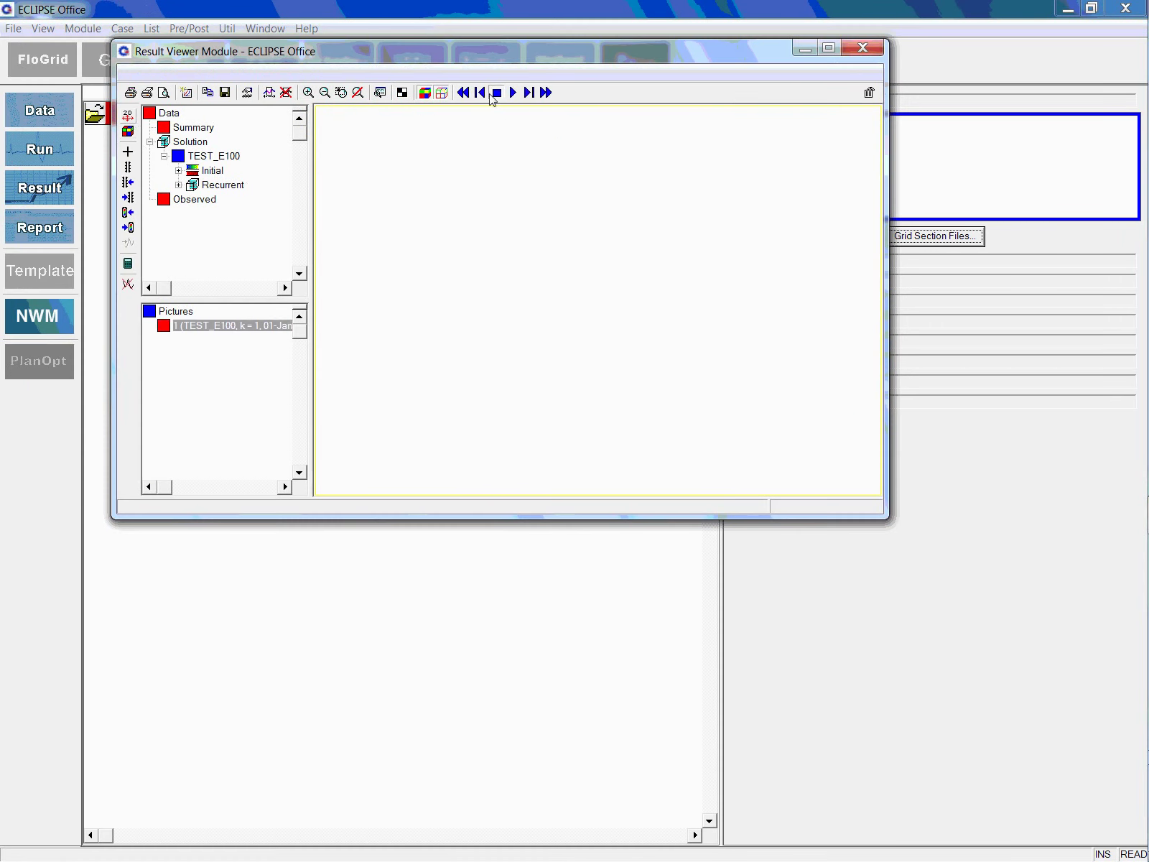
double_click(496, 58)
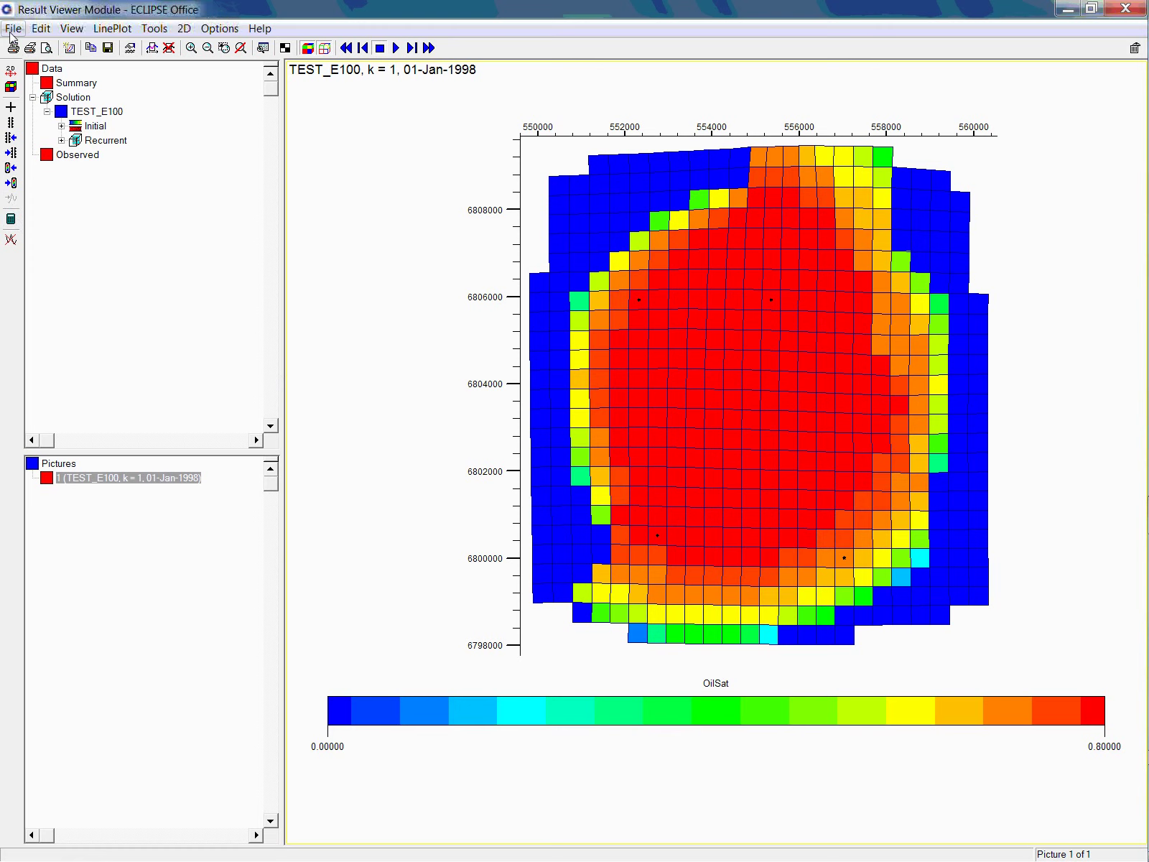
Build the 3D view of the TEST_E100 solution and maximize the 3D viewer window.
click(12, 29)
mouse_move(130, 47)
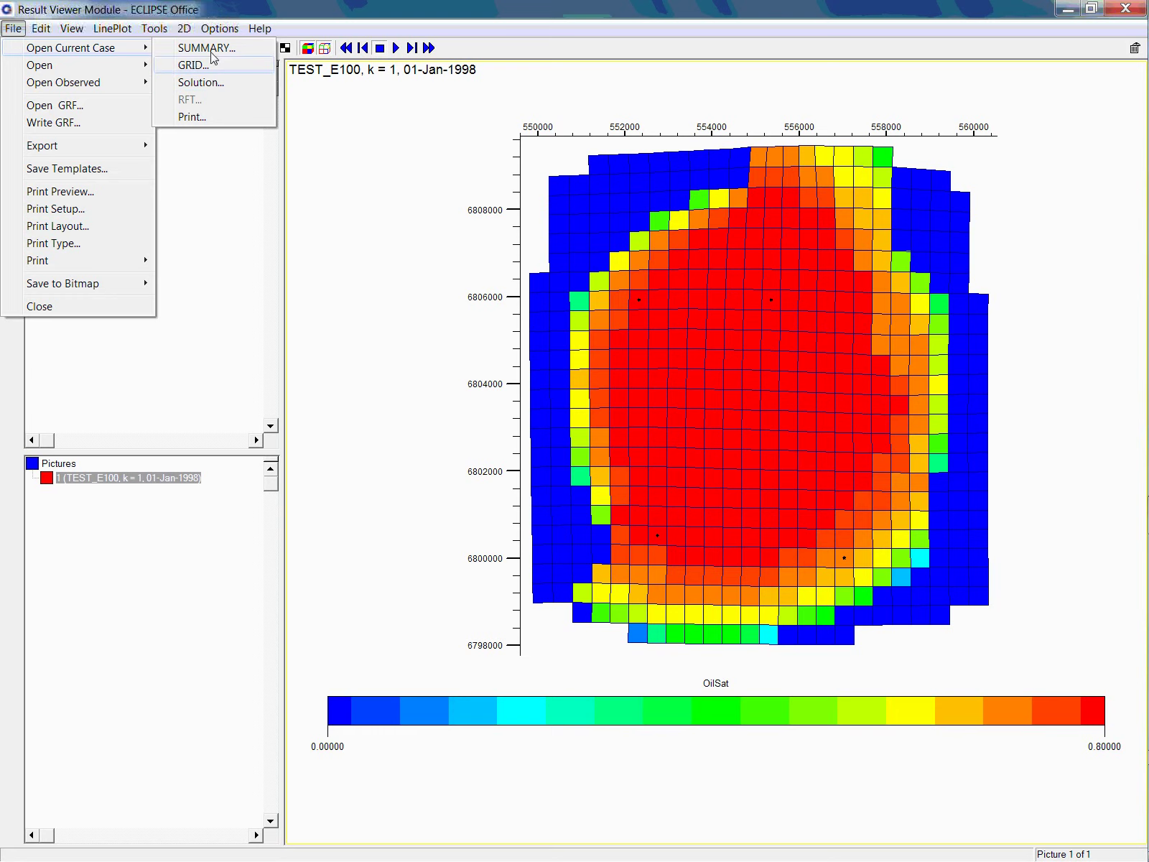
click(210, 65)
click(11, 86)
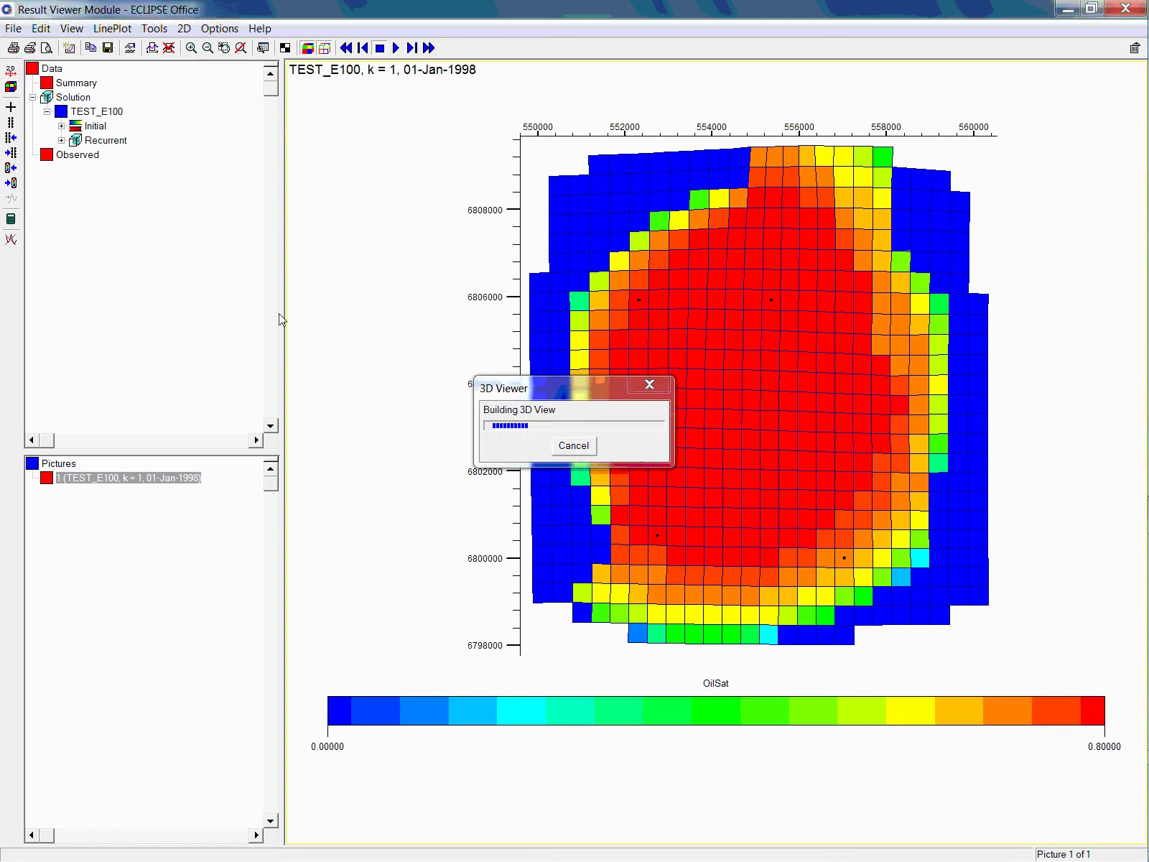
click(305, 72)
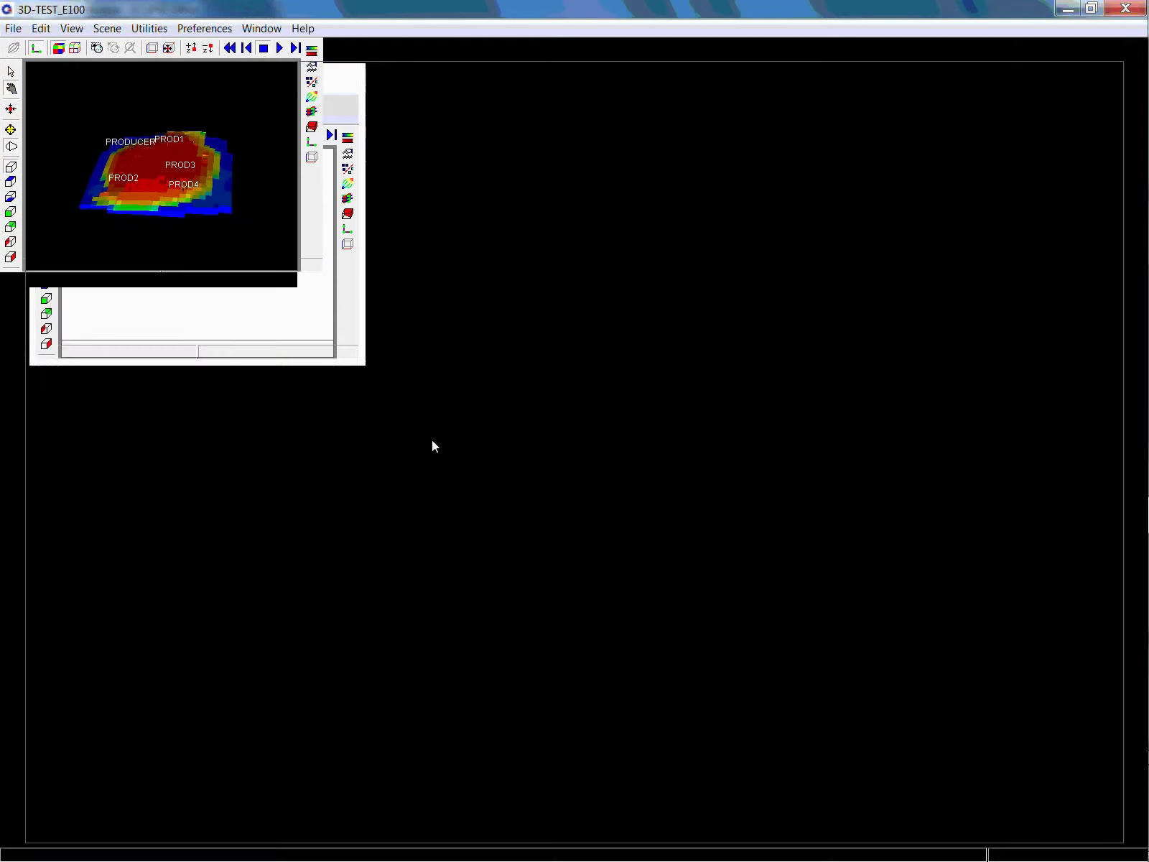
Increase the vertical exaggeration of the 3D reservoir model.
drag(556, 532, 551, 404)
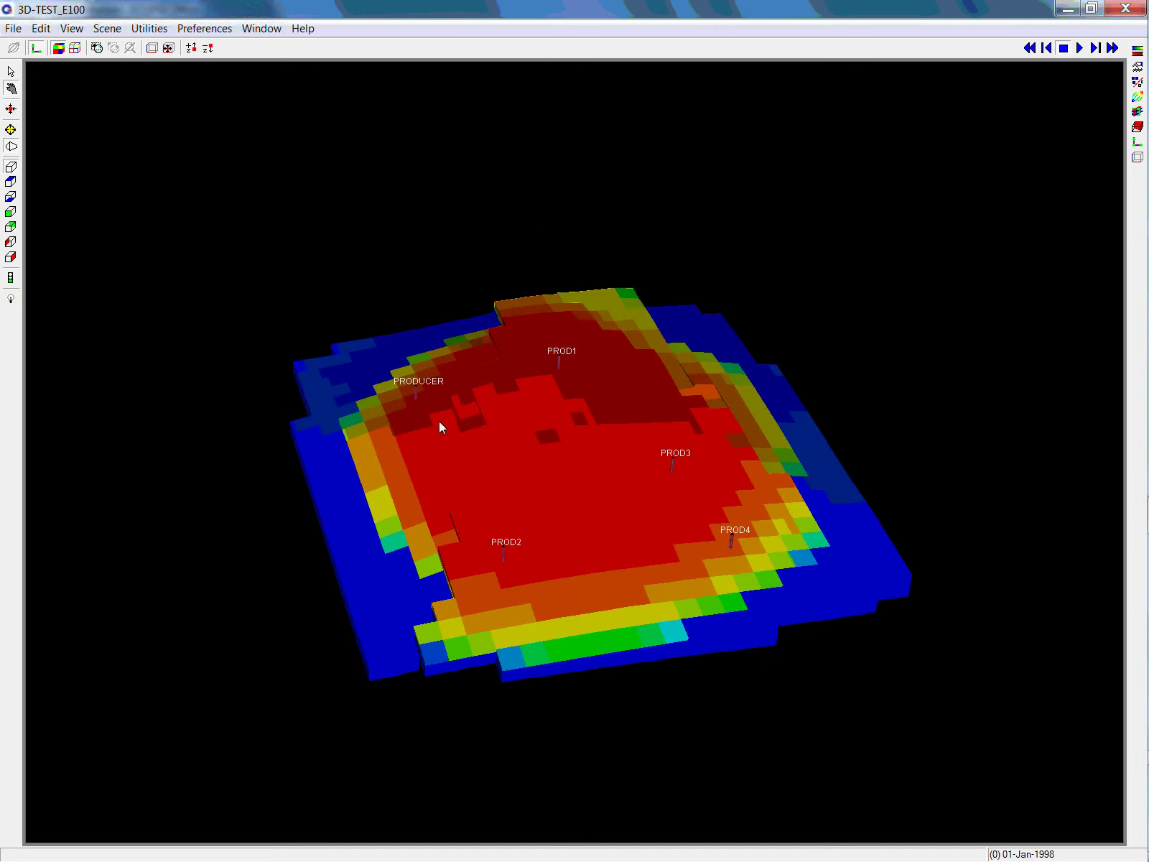
click(191, 50)
click(190, 50)
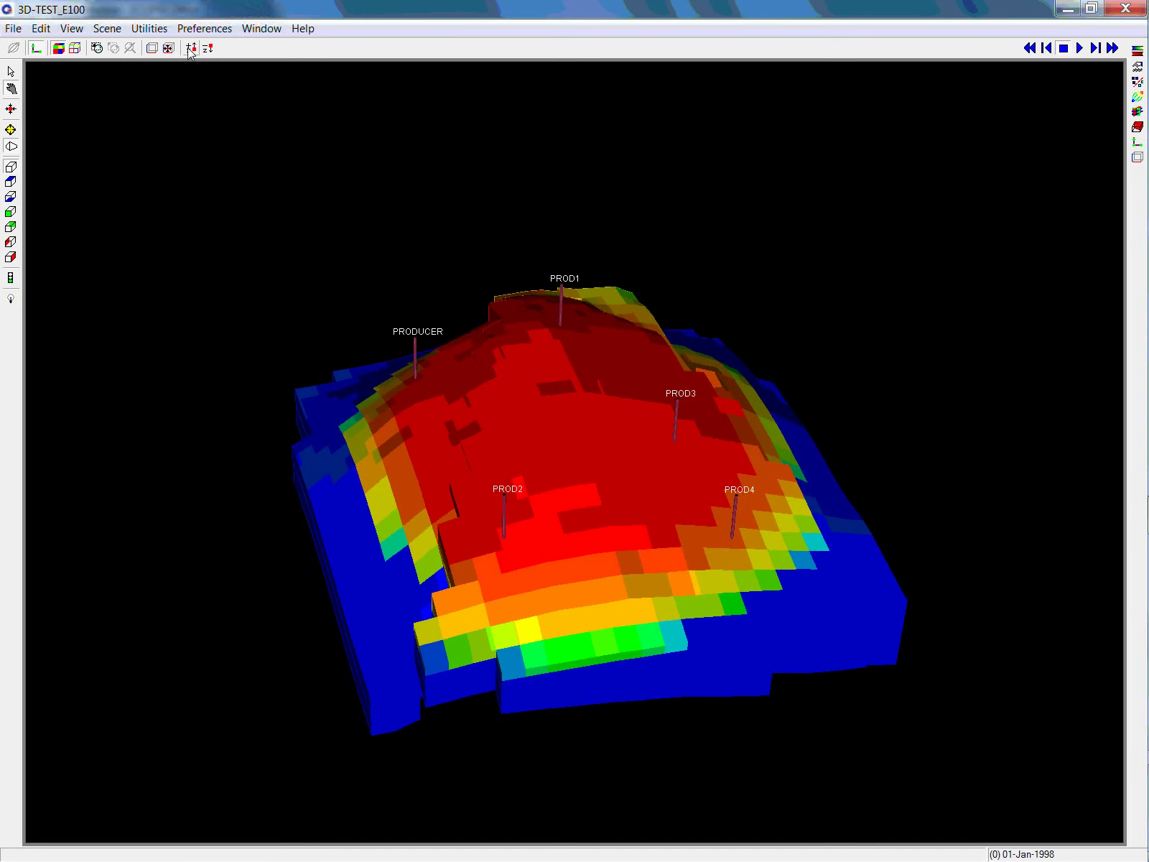
Display the grid lines and OilSat colour legend on the 3D model, inspect it, and close the 3D and result viewers.
click(76, 52)
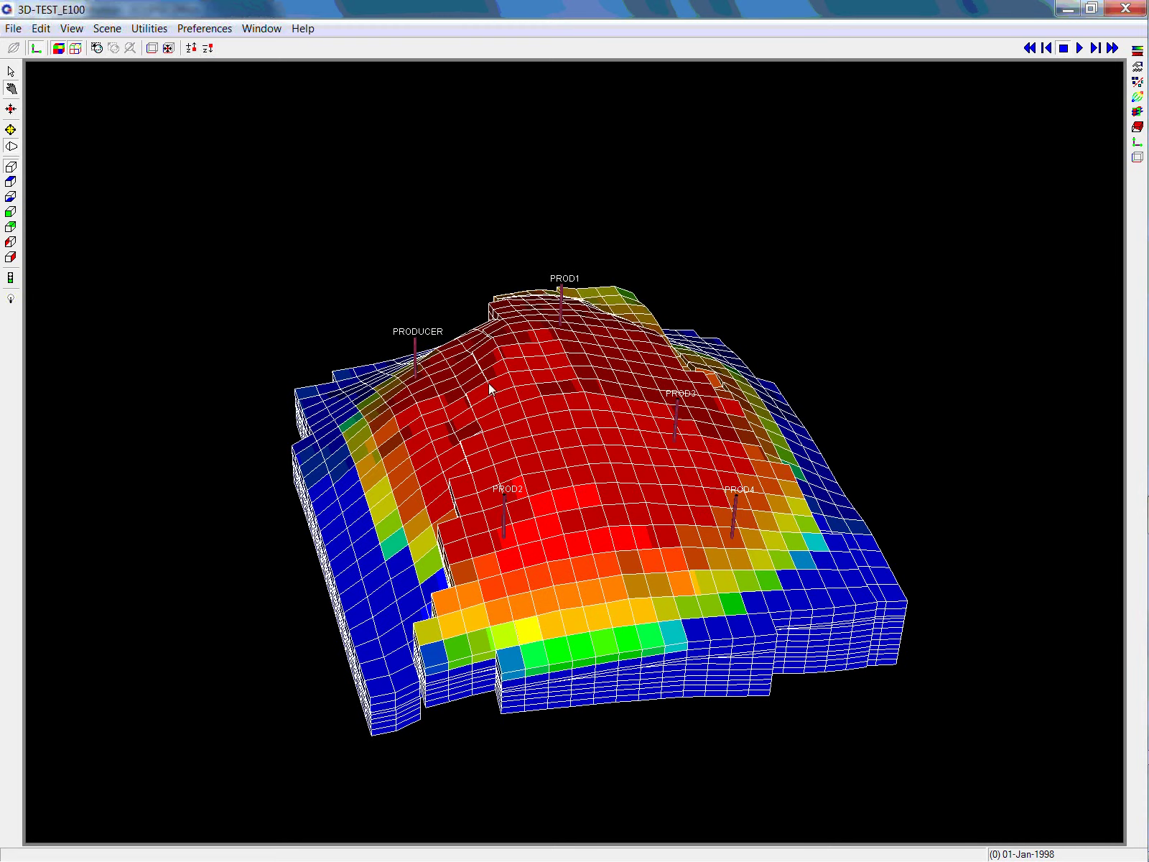
drag(517, 553, 529, 434)
click(110, 44)
drag(574, 474, 602, 500)
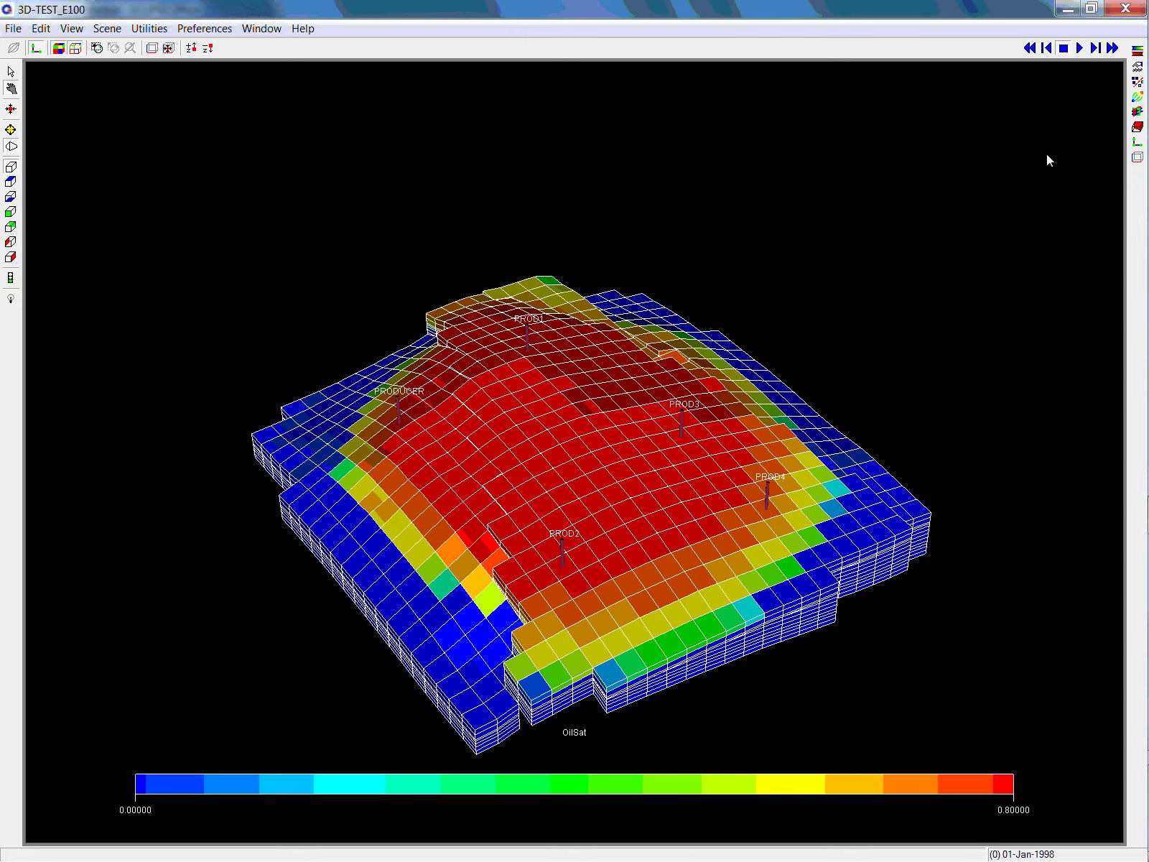
click(1126, 8)
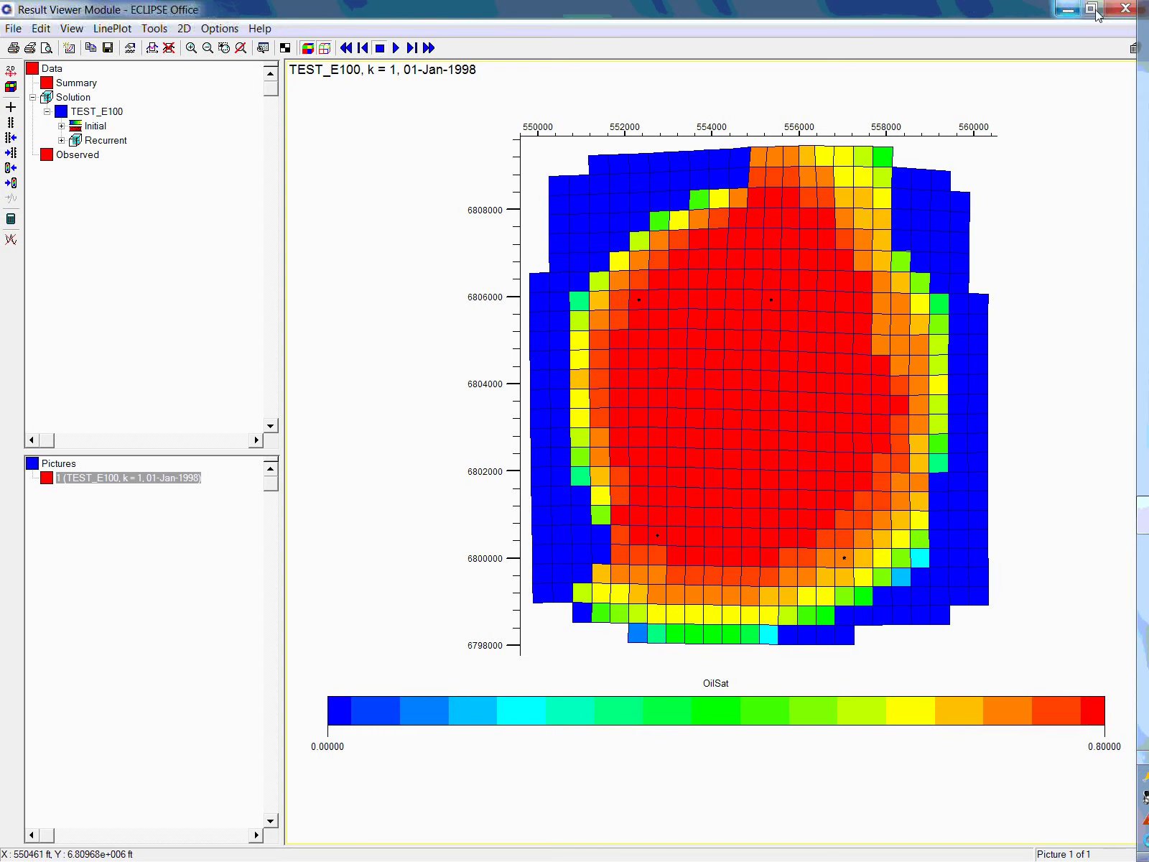
click(1126, 8)
Turn off Data Check Only (NOSIM), run the full simulation of test overwriting test_e100.data, and close the run windows.
click(39, 144)
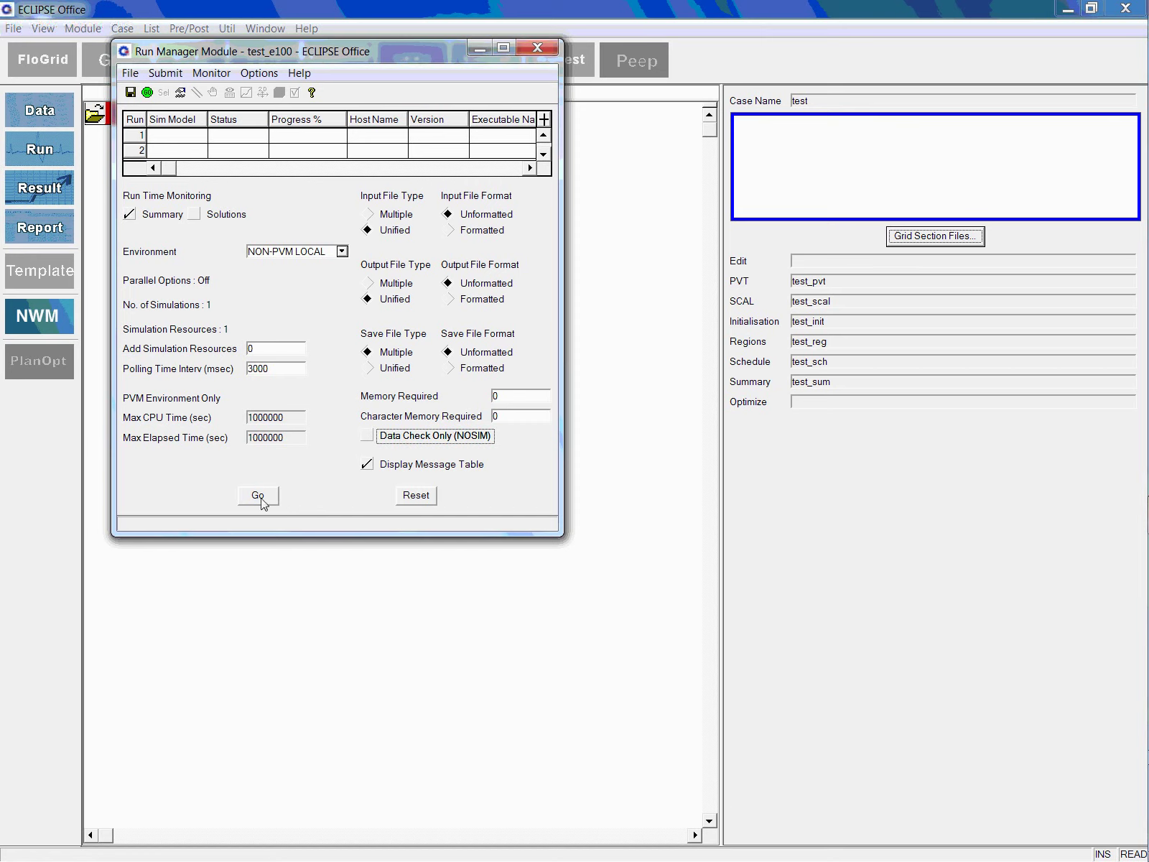
click(260, 497)
click(453, 498)
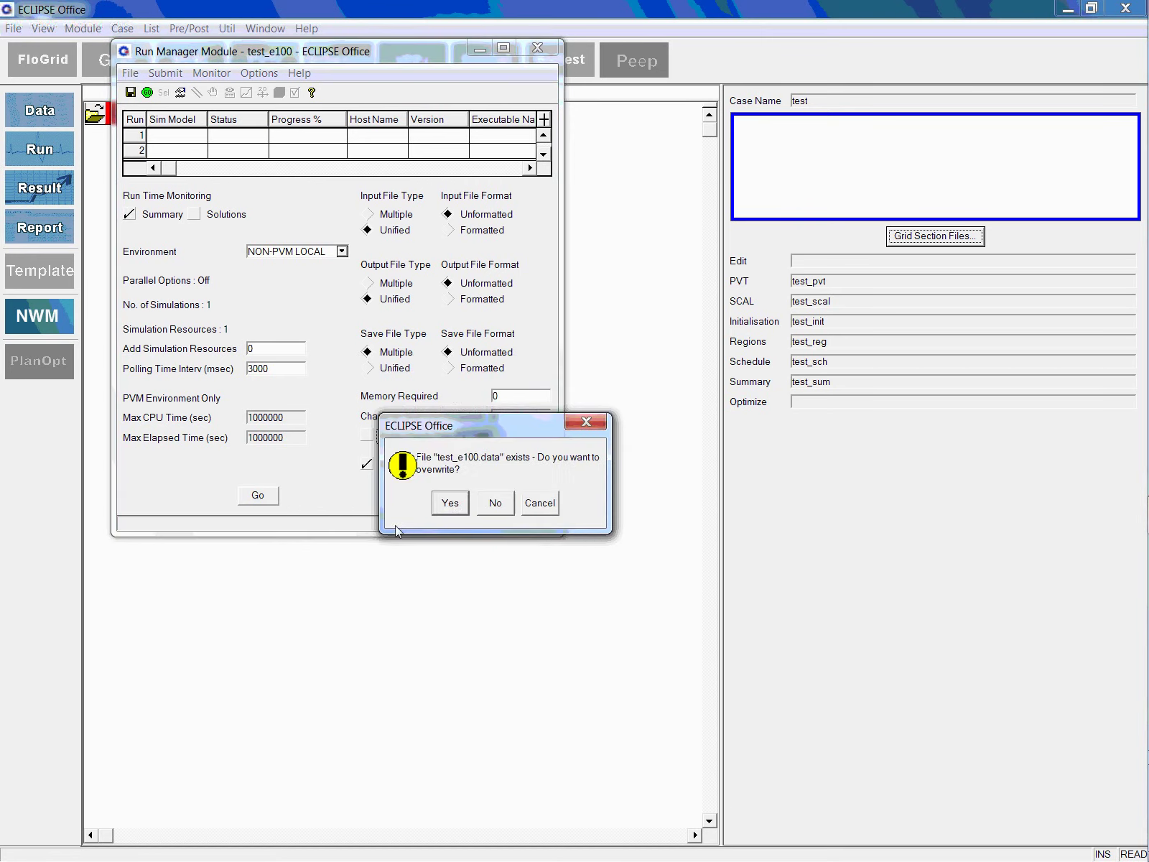
click(450, 503)
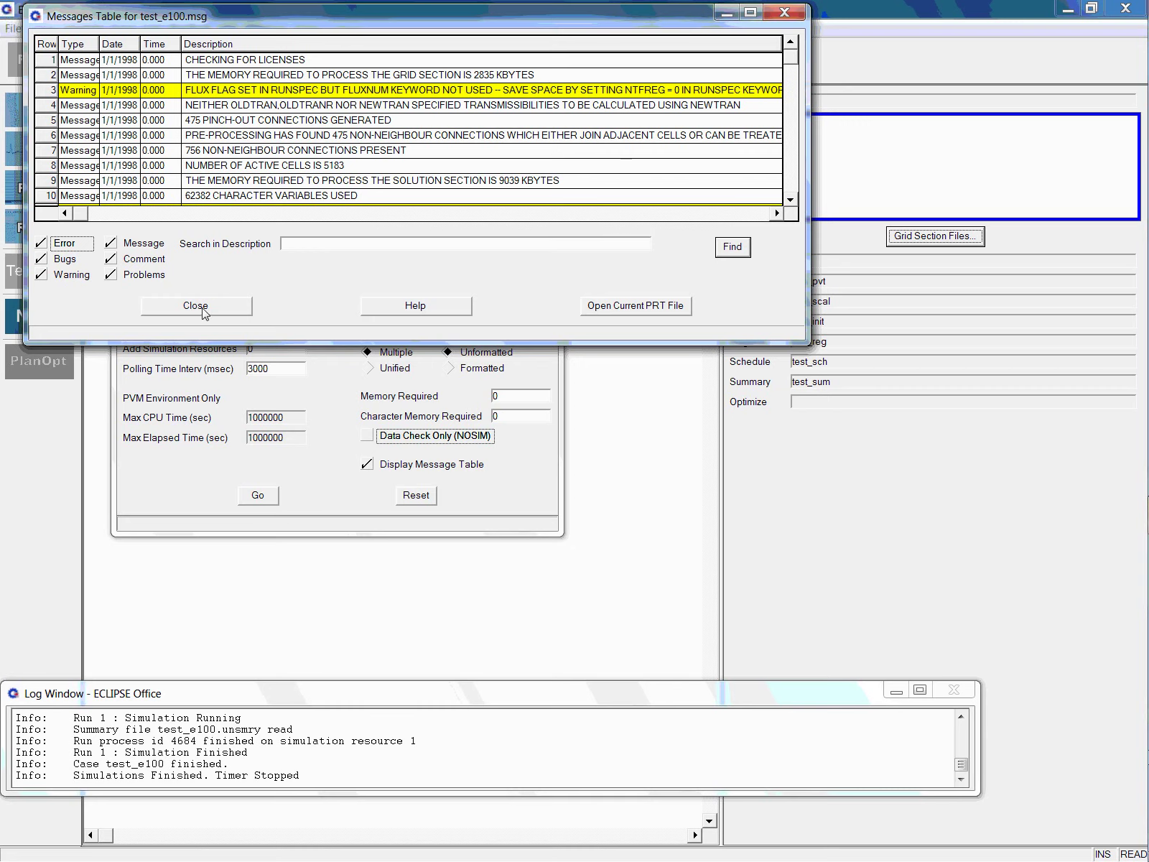
click(204, 313)
click(535, 45)
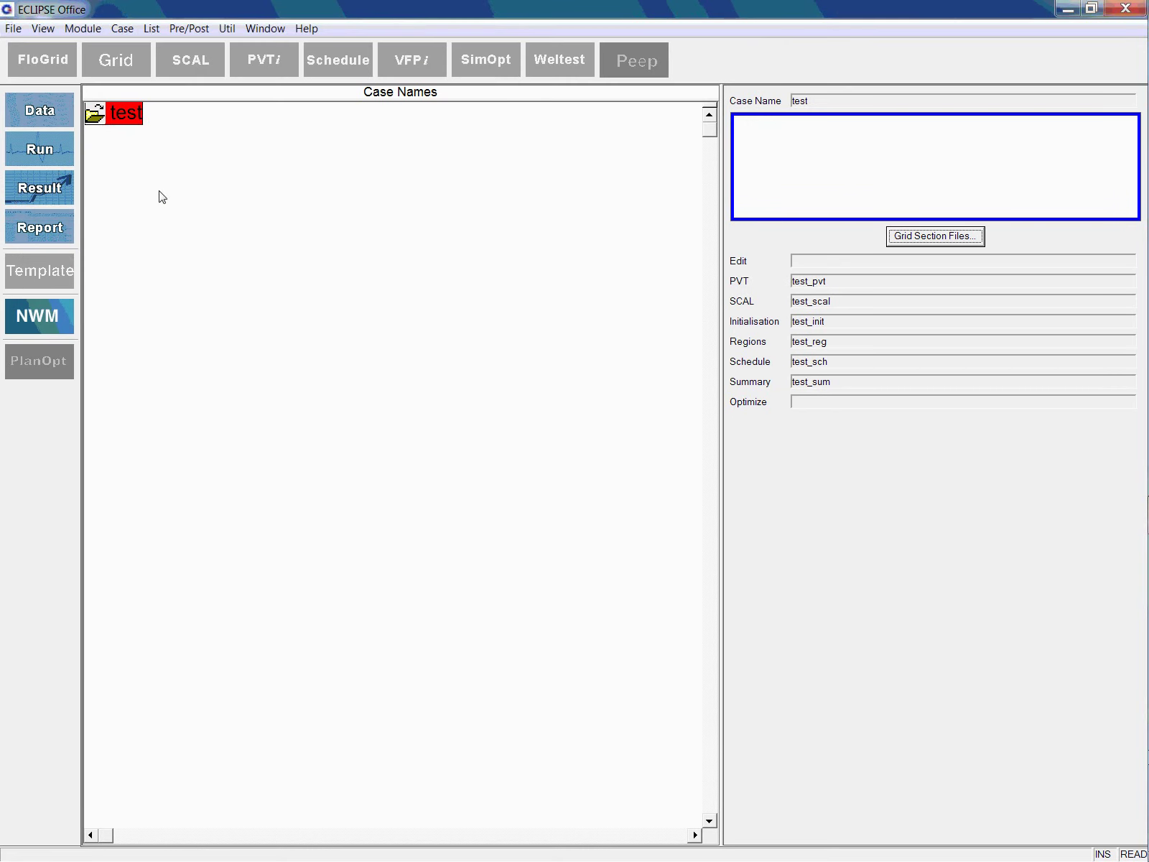
click(45, 152)
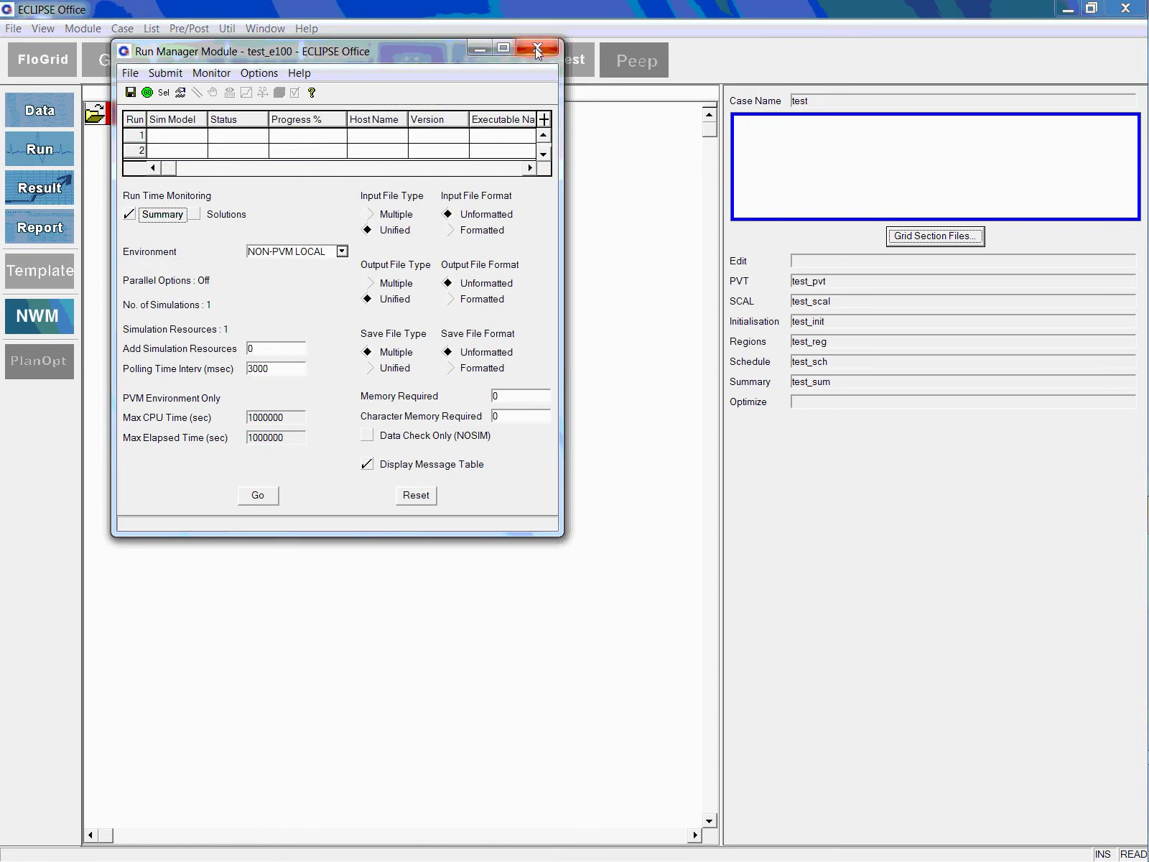
click(536, 45)
Open the Result Viewer and start loading all summary vectors from the SUMMARY file in New folder (2).
click(39, 187)
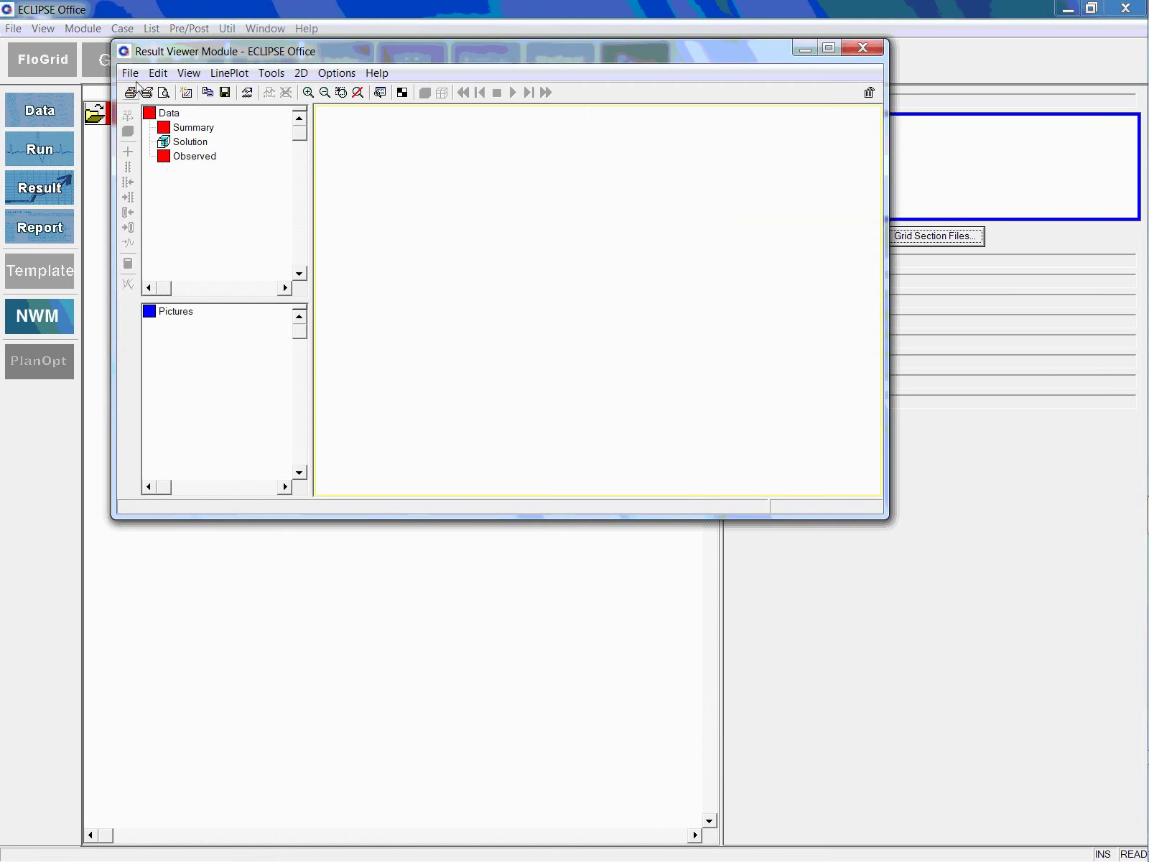
click(130, 72)
mouse_move(215, 101)
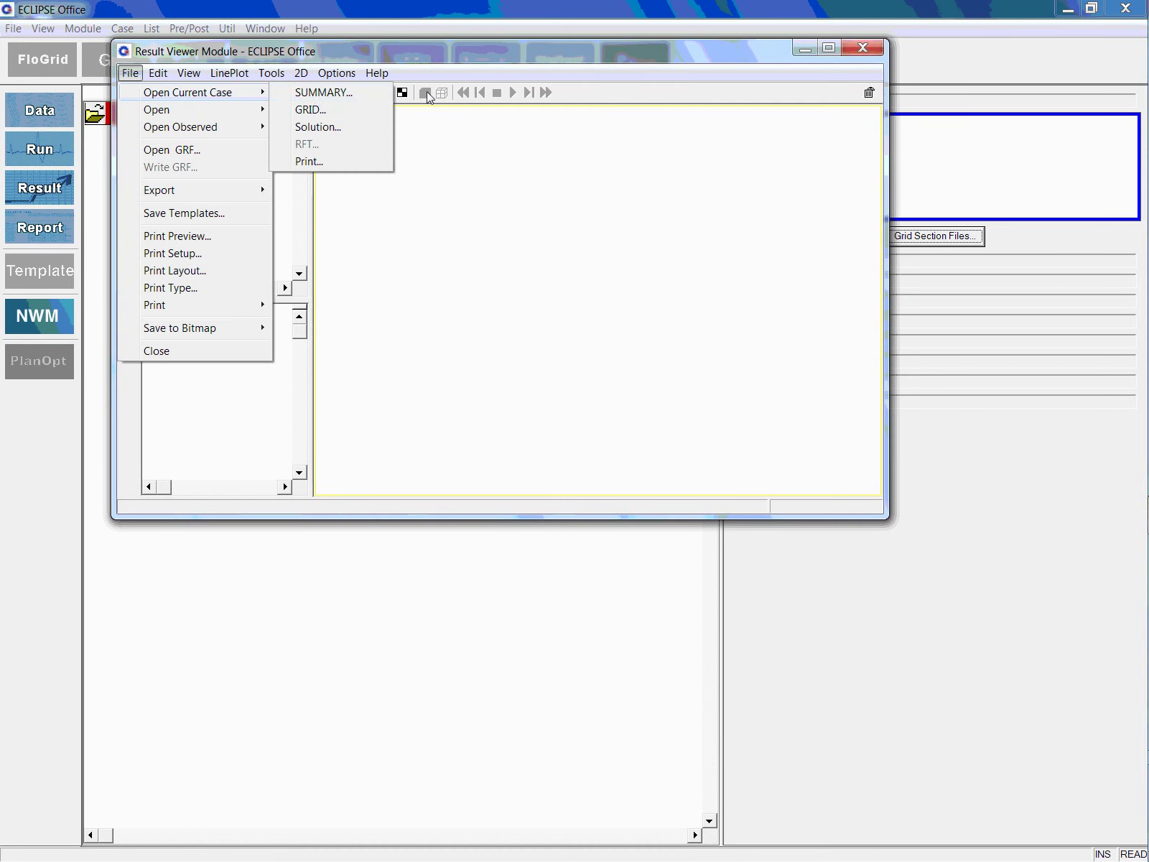
mouse_move(165, 114)
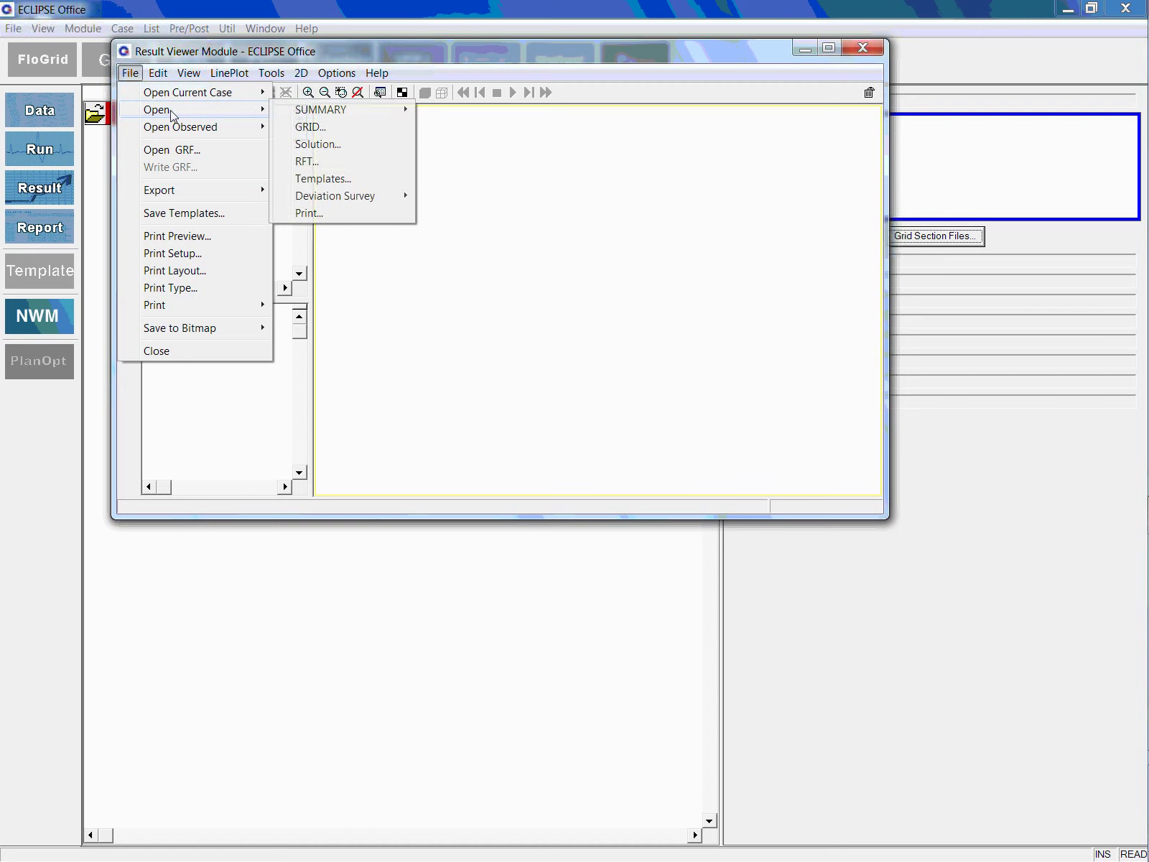
click(444, 113)
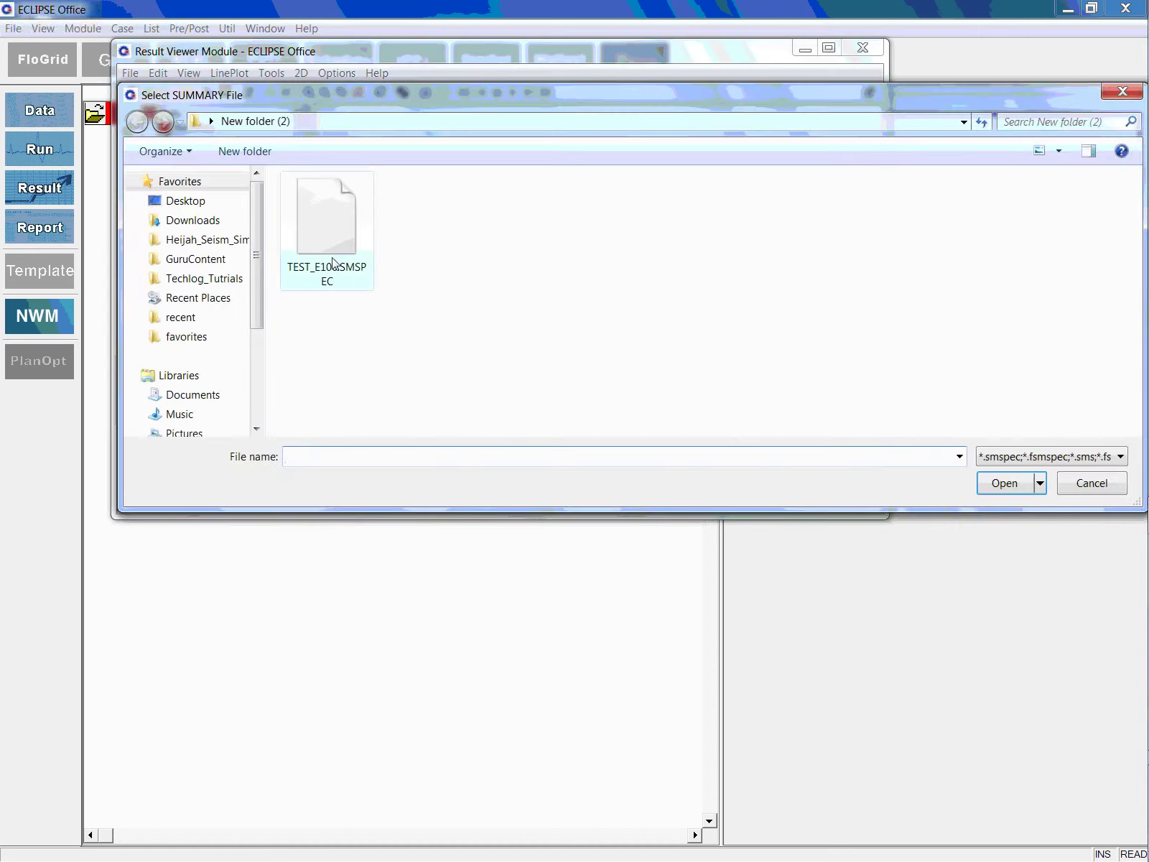